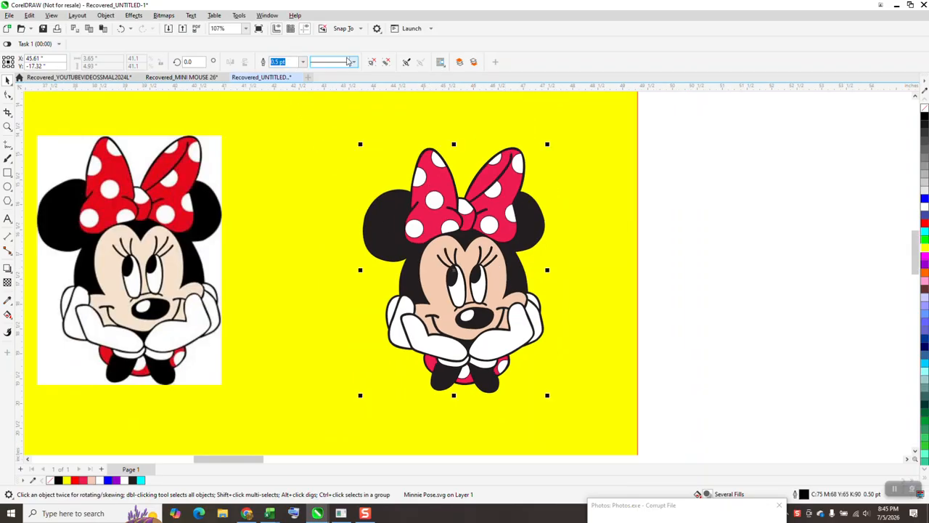
Spread the two Minnie figures apart, moving the bitmap toward the yellow rectangle's left edge and the pink-bow vector toward its right edge.
scroll(720, 177, down, 2)
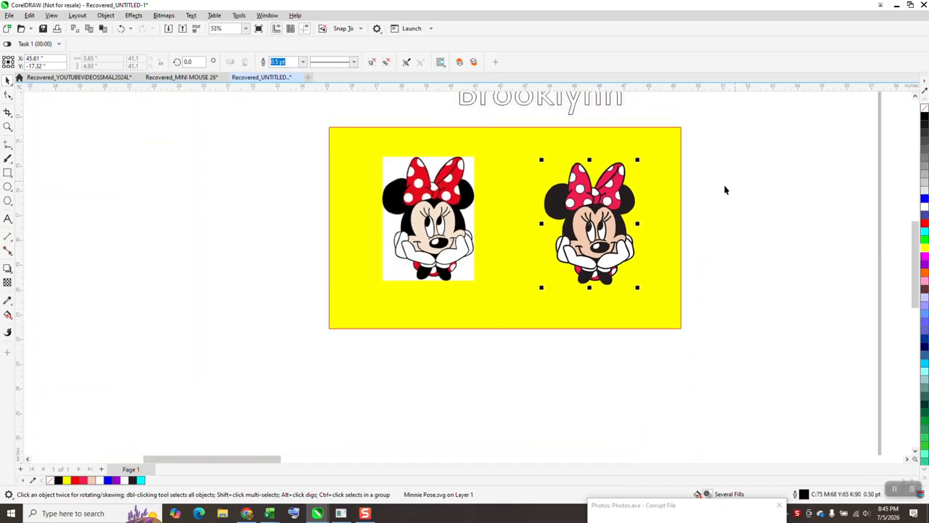
click(459, 208)
drag(459, 207, 418, 210)
drag(573, 238, 623, 230)
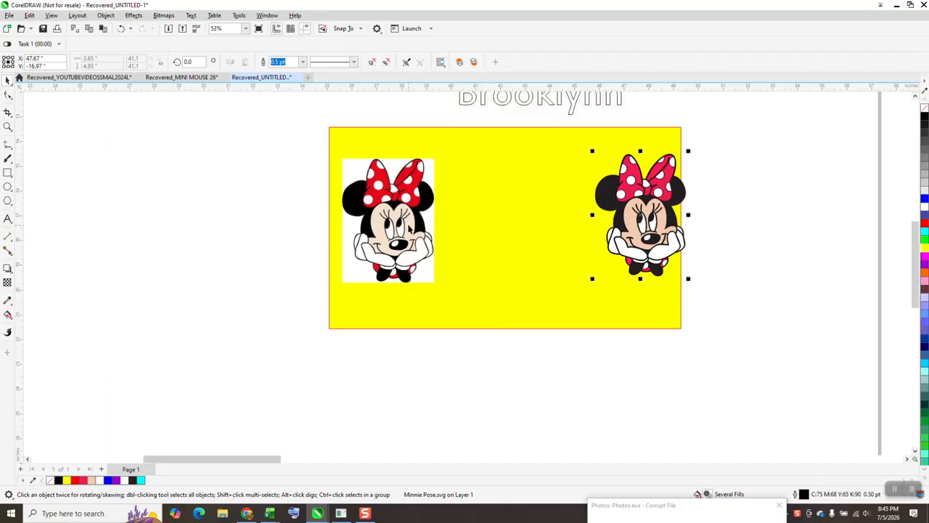
Outline-trace the Minnie bitmap as Clipart with the background color removed, and move the trace beside the original.
click(409, 225)
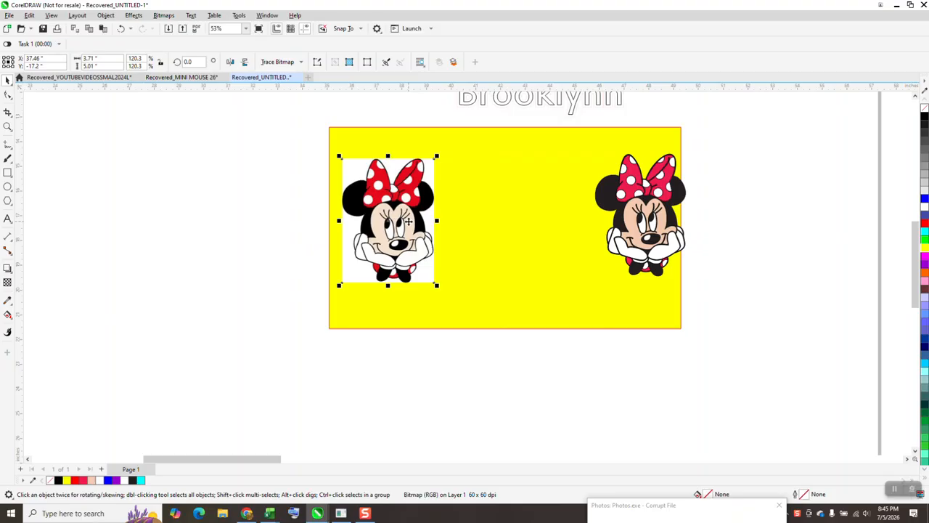
click(301, 63)
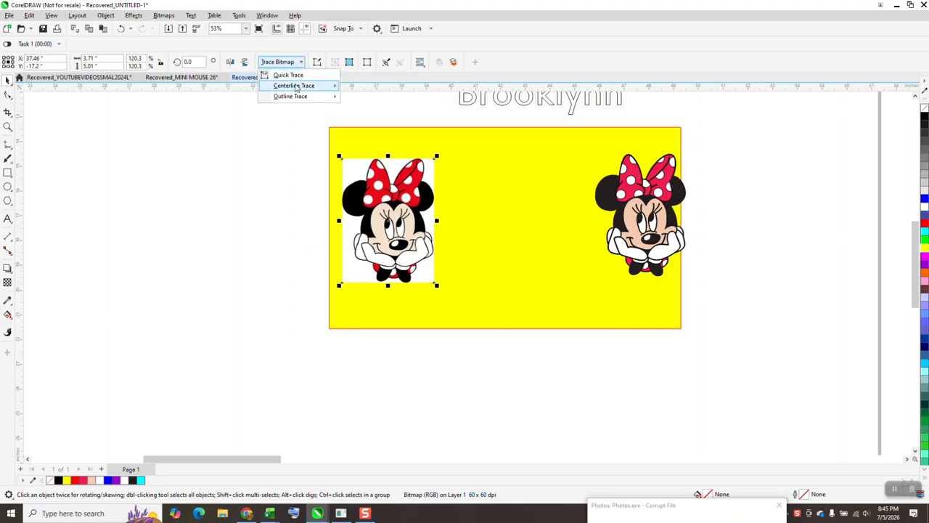
mouse_move(305, 96)
click(365, 129)
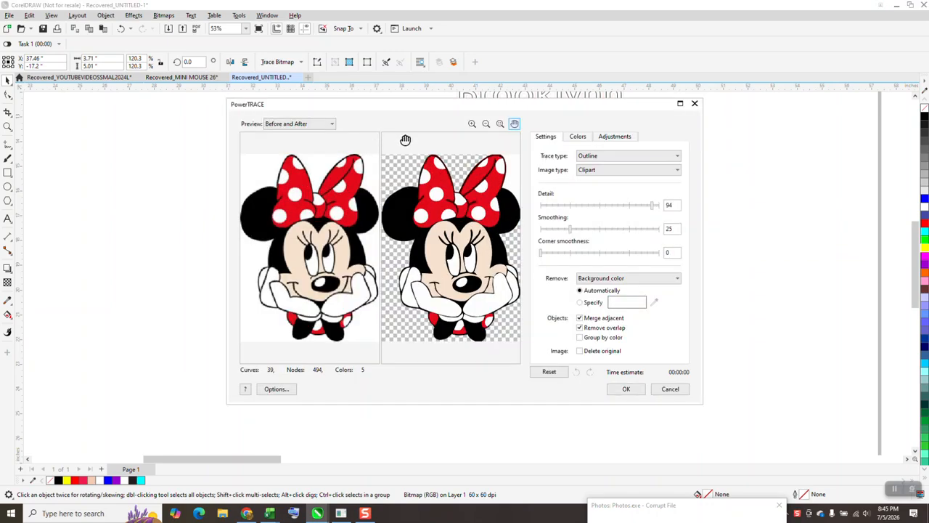
click(626, 389)
drag(417, 223, 502, 217)
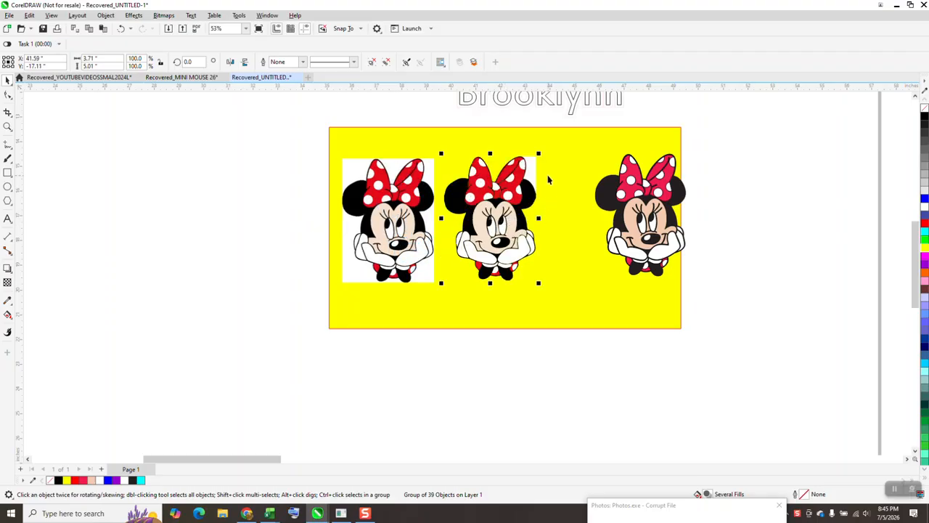
Undo the trace and its move, along with the pink-bow figure's last move.
click(122, 29)
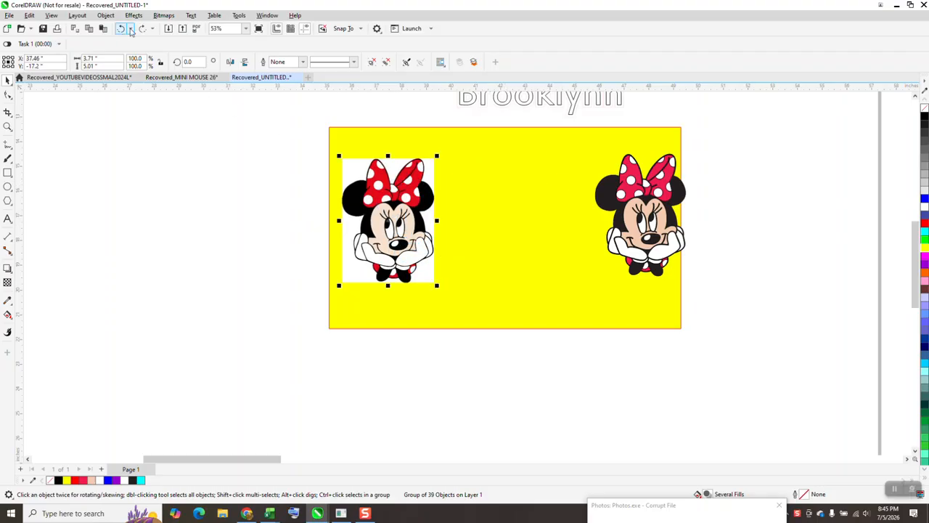
click(130, 29)
click(122, 30)
click(123, 29)
Outline-trace the Minnie bitmap as Clipart, automatically removing the background color from the entire image.
click(369, 174)
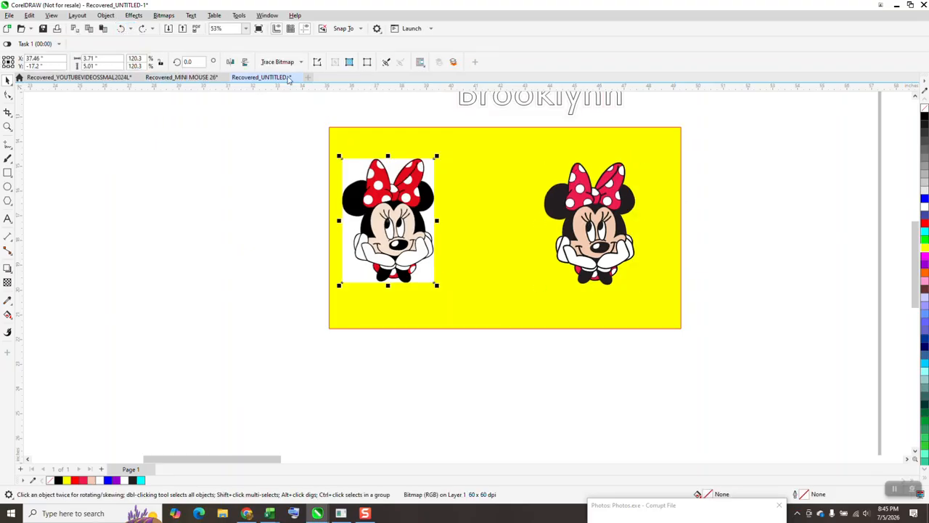
click(302, 64)
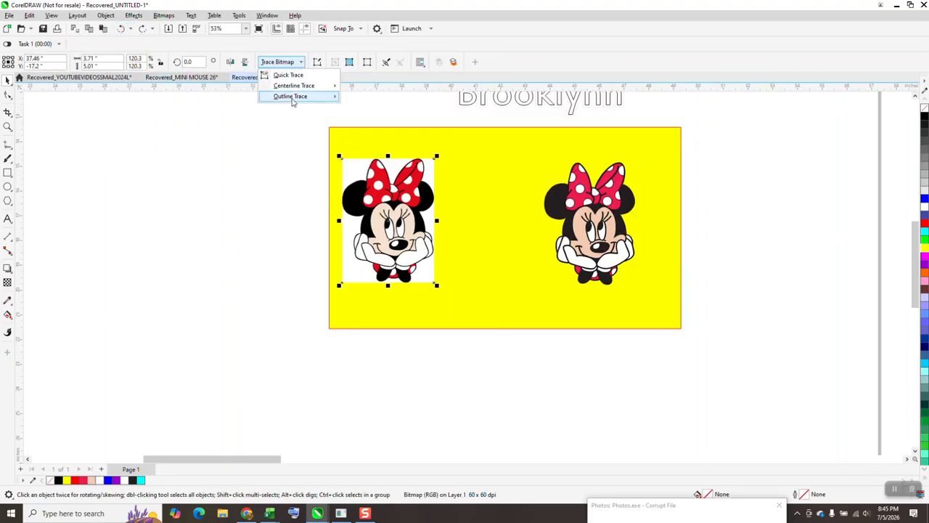
mouse_move(293, 97)
click(374, 130)
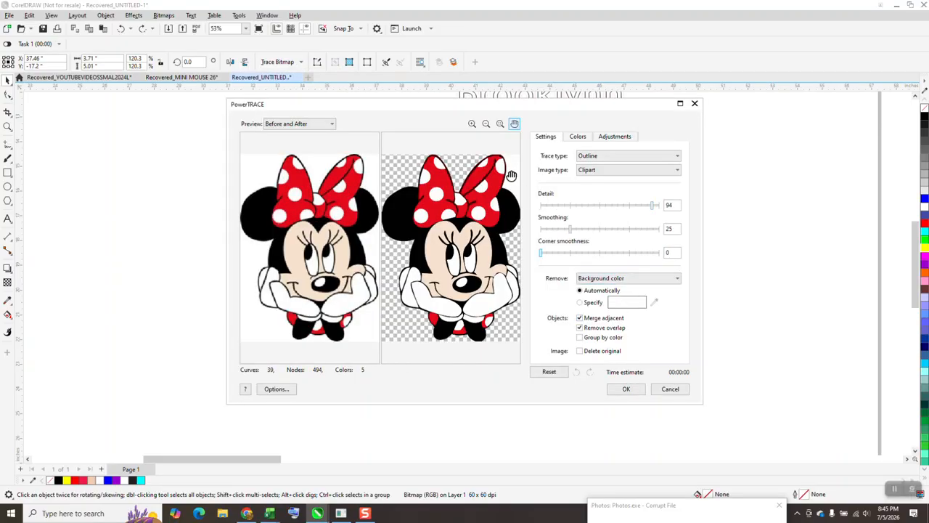
click(675, 280)
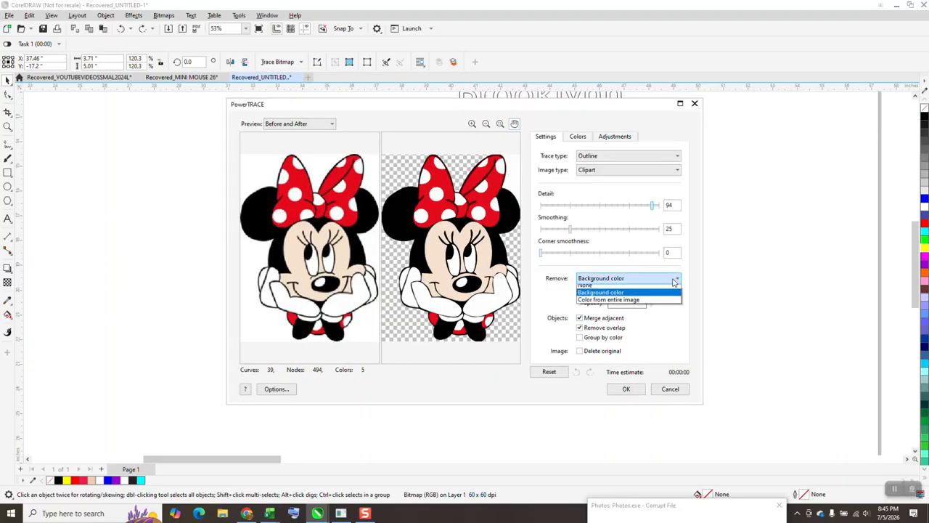
click(597, 303)
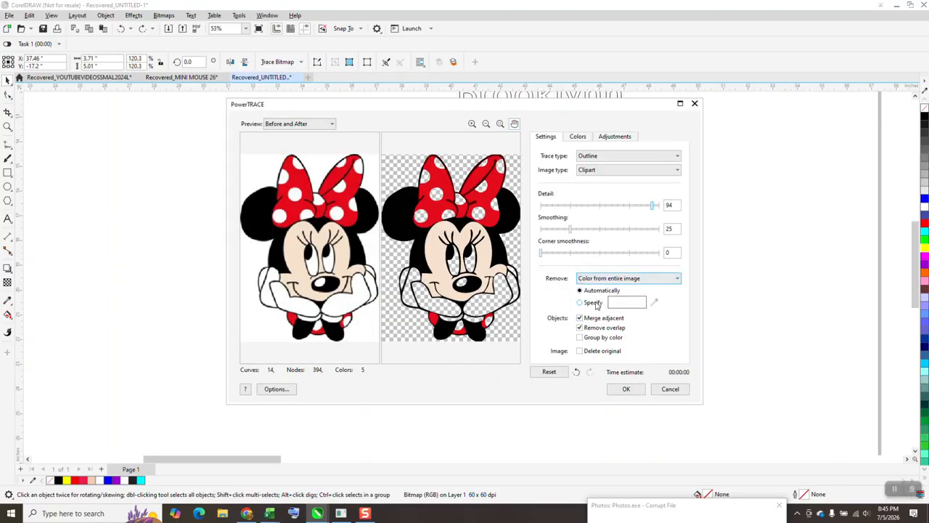
click(624, 389)
Move the original bitmap off the yellow rectangle to its left and put the new trace in the bitmap's former place.
drag(406, 225, 502, 217)
drag(414, 228, 261, 221)
click(485, 214)
drag(485, 214, 389, 212)
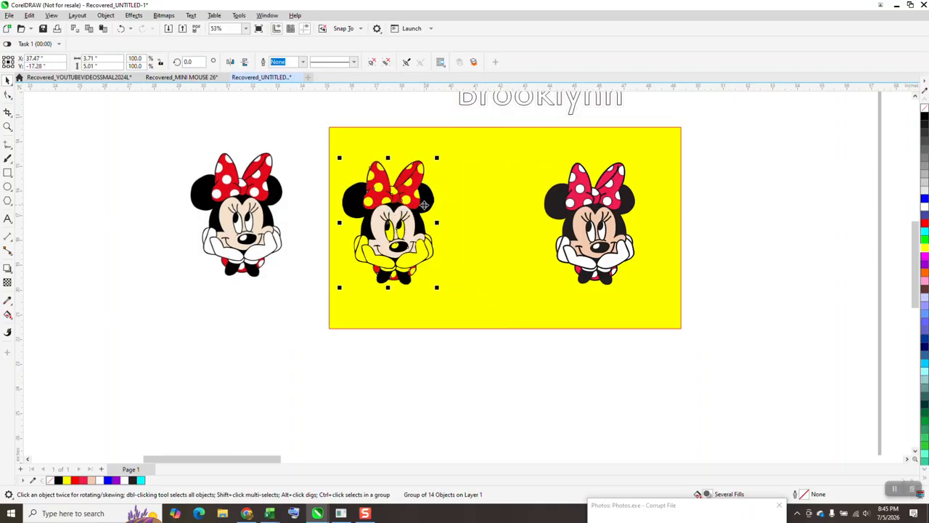
Draw a rectangle about 4.88 by 5.87 inches around the traced figure and Smart Fill the area between them in blue.
click(7, 172)
drag(338, 152, 461, 299)
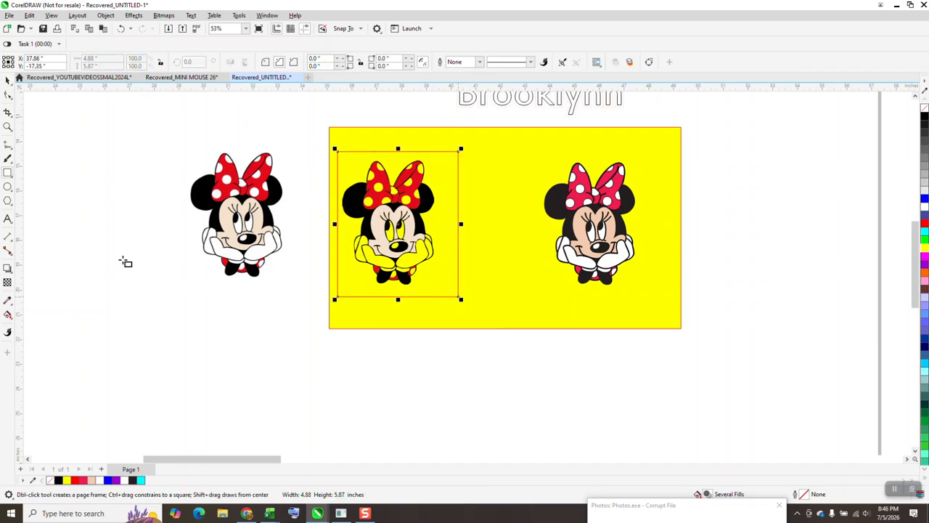
click(8, 315)
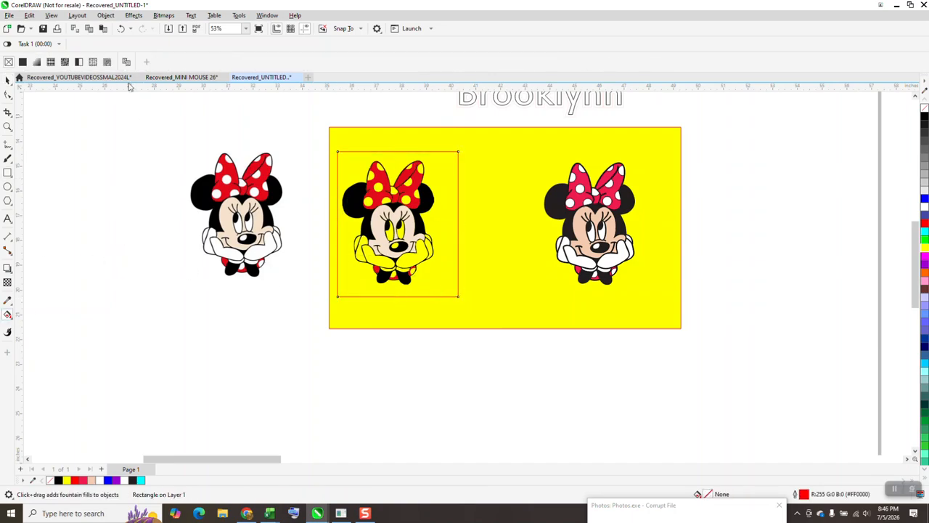
click(11, 322)
click(44, 326)
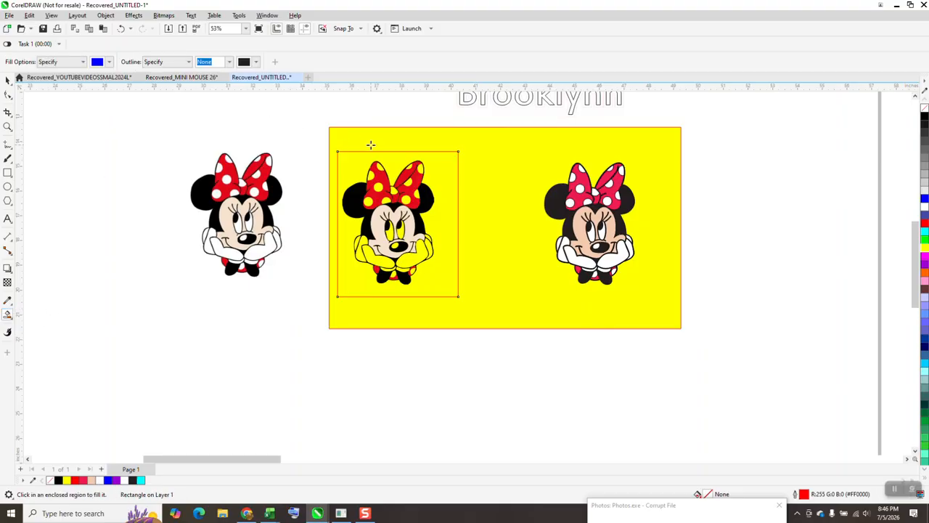
click(438, 165)
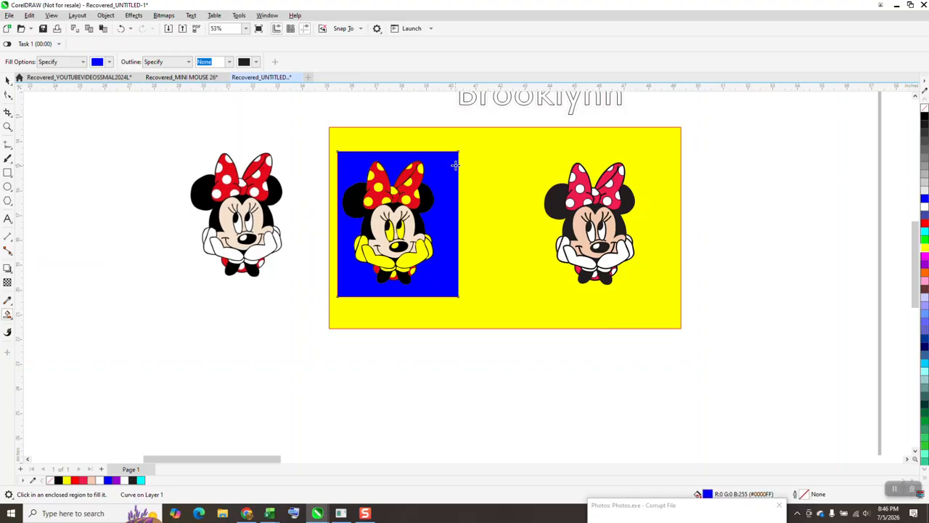
Move the blue fill to the right of the yellow rectangle and Smart Fill its hole as a separate blue silhouette placed below.
key(Right)
key(Right)
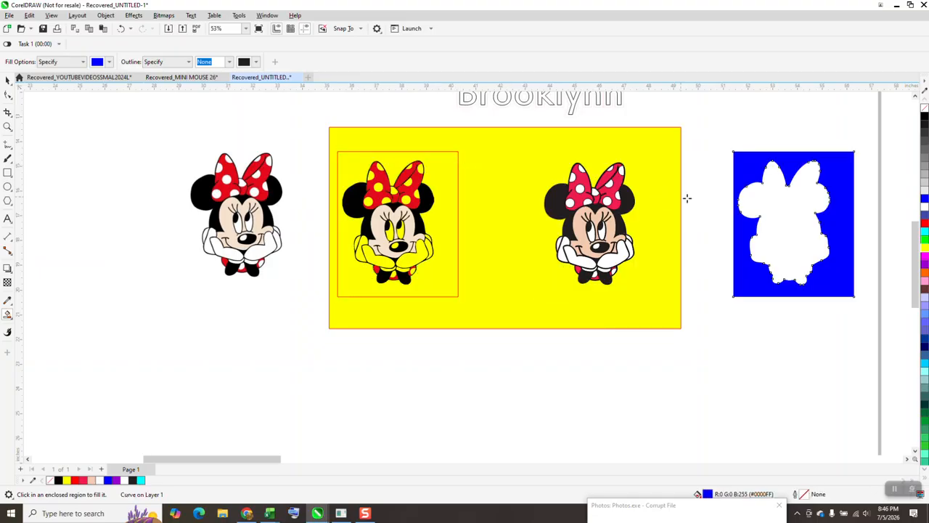
click(788, 218)
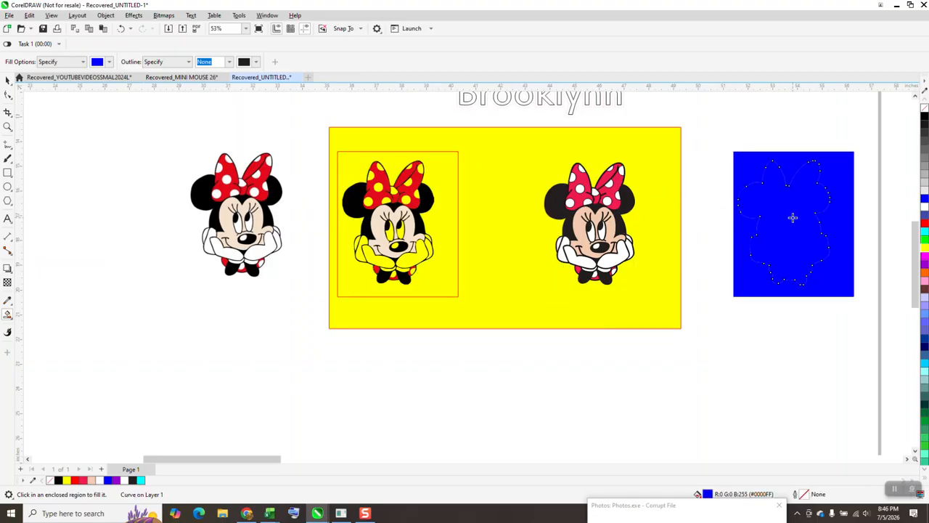
key(Down)
Recolor the blue silhouette white and move it back exactly over the traced figure.
click(8, 80)
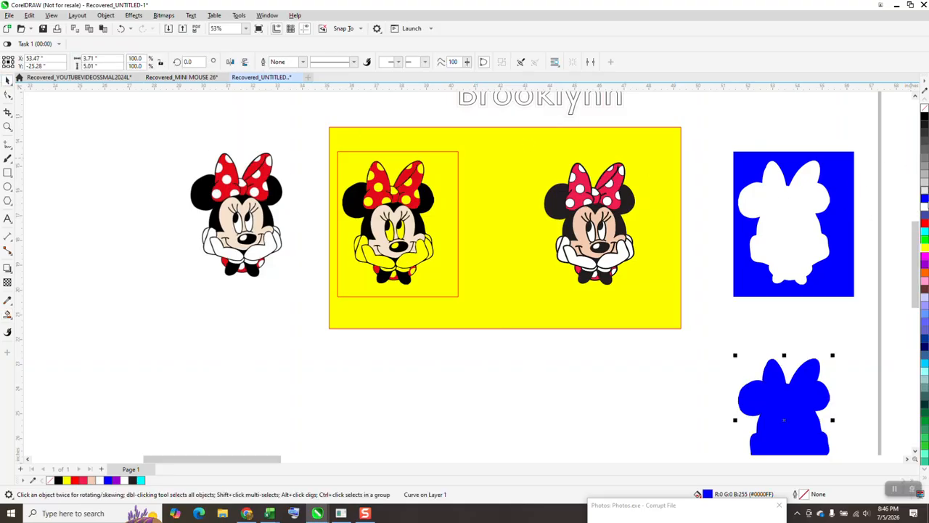
click(925, 208)
key(Up)
key(Left)
key(Left)
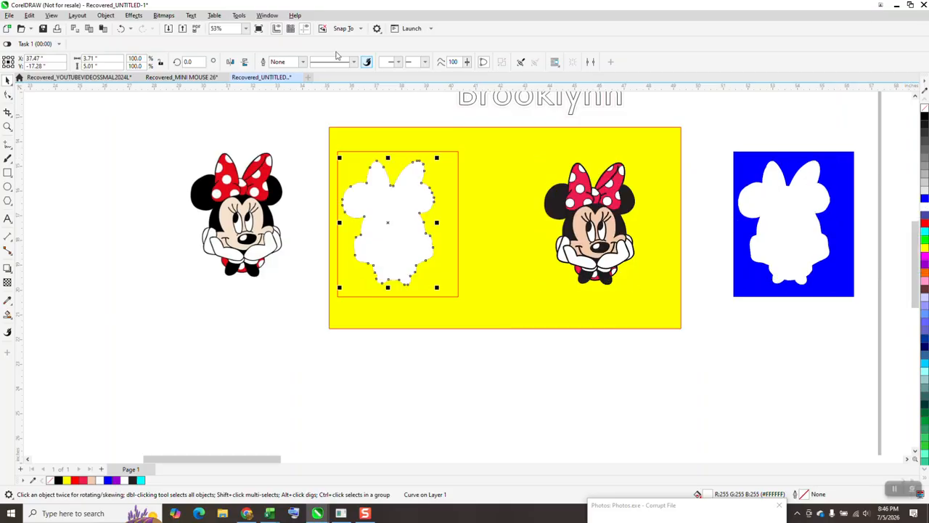
Send the white silhouette to the back of the page.
click(105, 16)
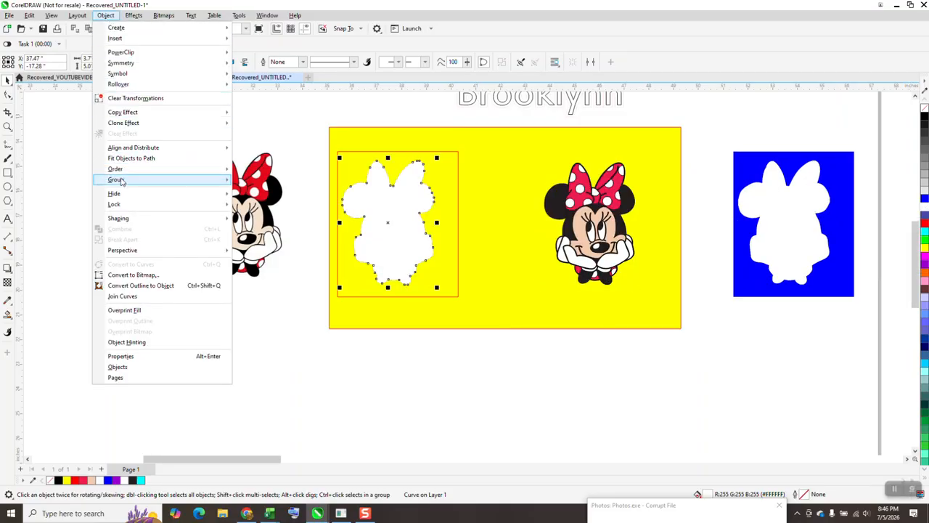
mouse_move(123, 173)
click(268, 181)
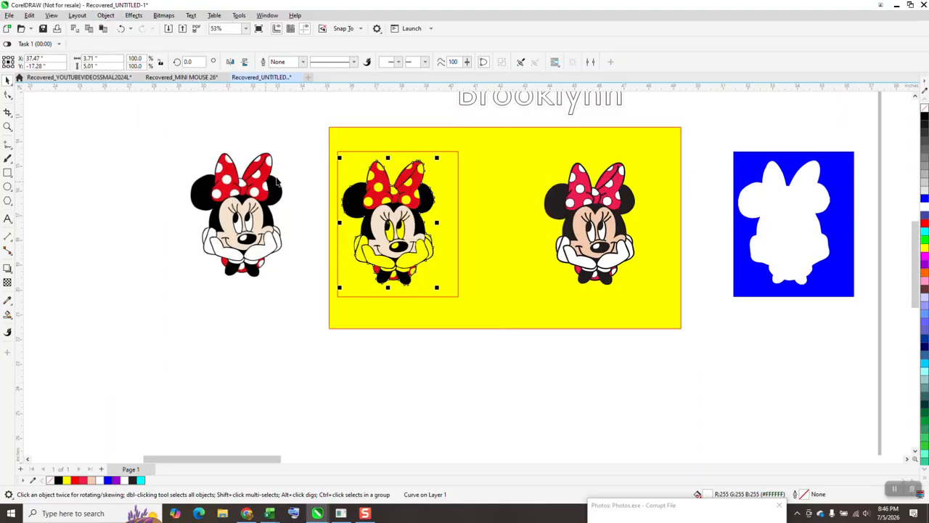
click(122, 108)
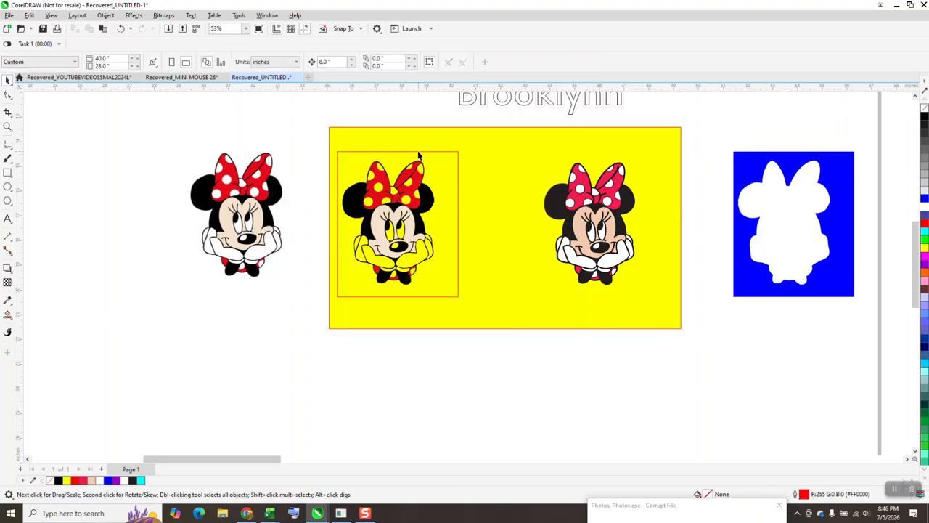
Send the yellow rectangle to the back of the page, behind the white silhouette.
click(471, 143)
click(105, 15)
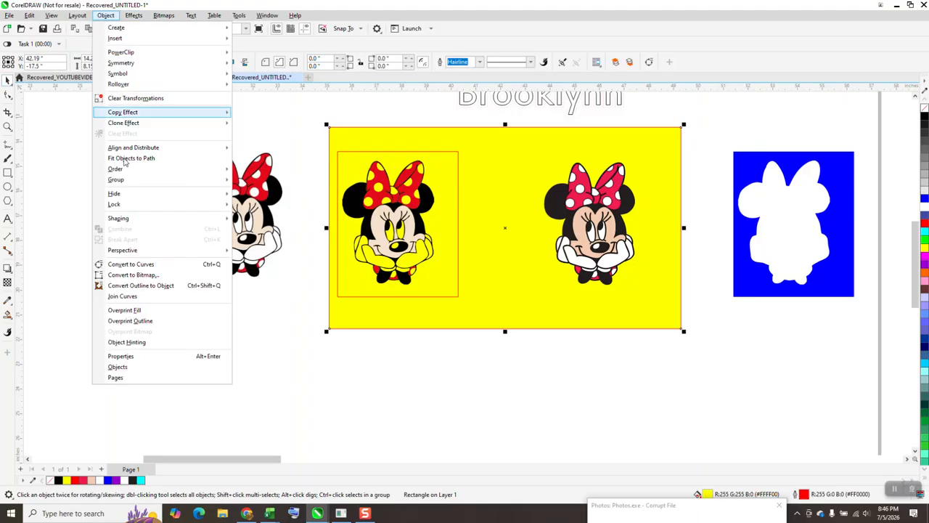
mouse_move(230, 169)
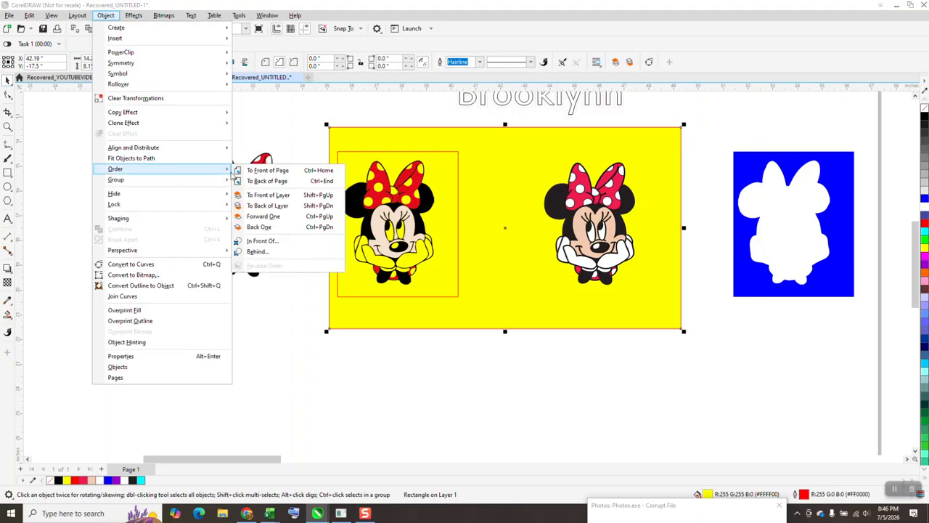
click(269, 181)
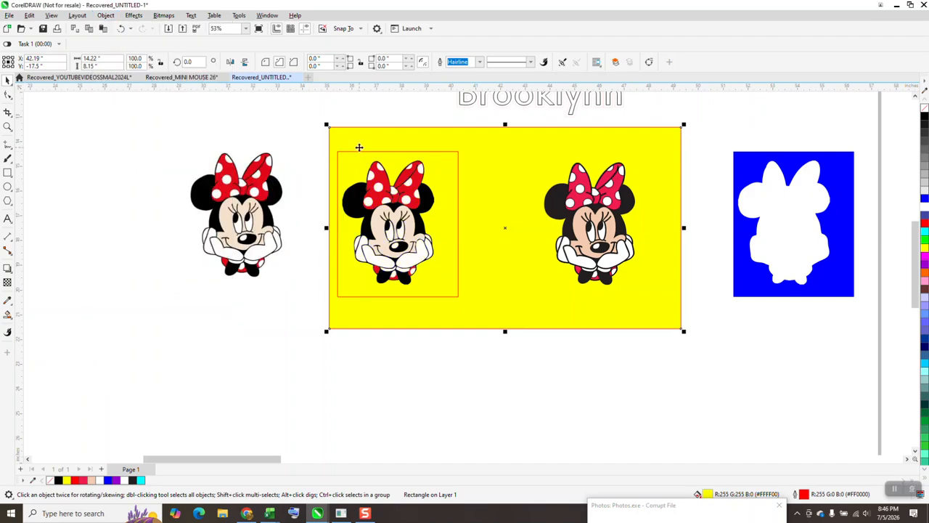
Examine the traced figure's bow up close, checking its outlines and white dots.
click(7, 126)
drag(327, 135, 467, 203)
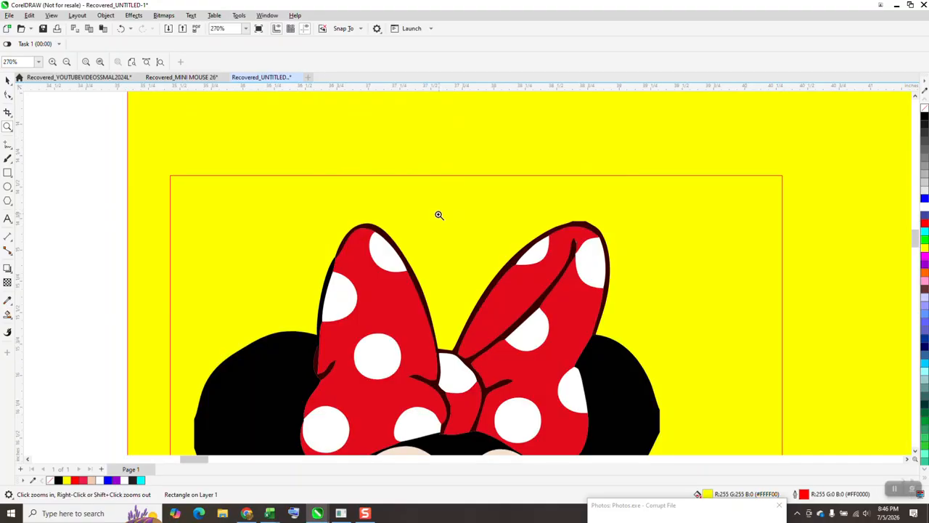
right_click(404, 179)
drag(365, 201, 383, 228)
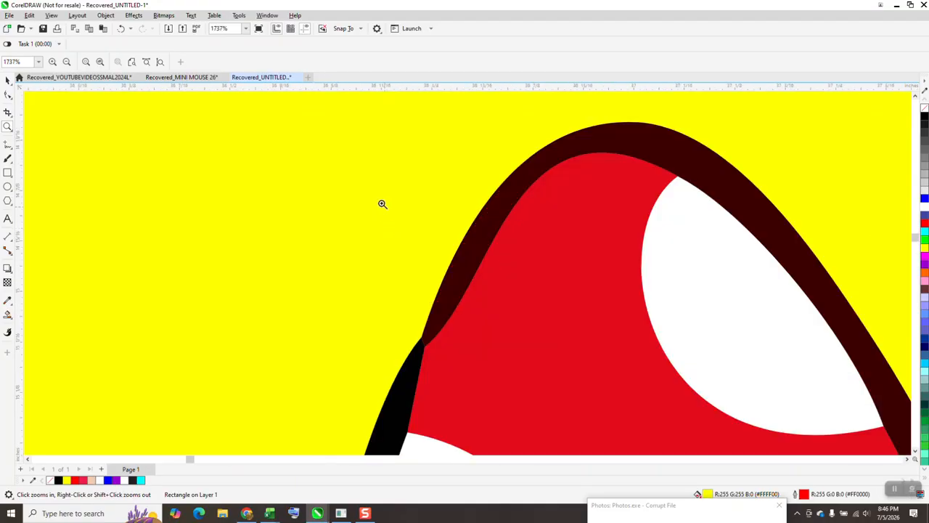
scroll(359, 137, down, 3)
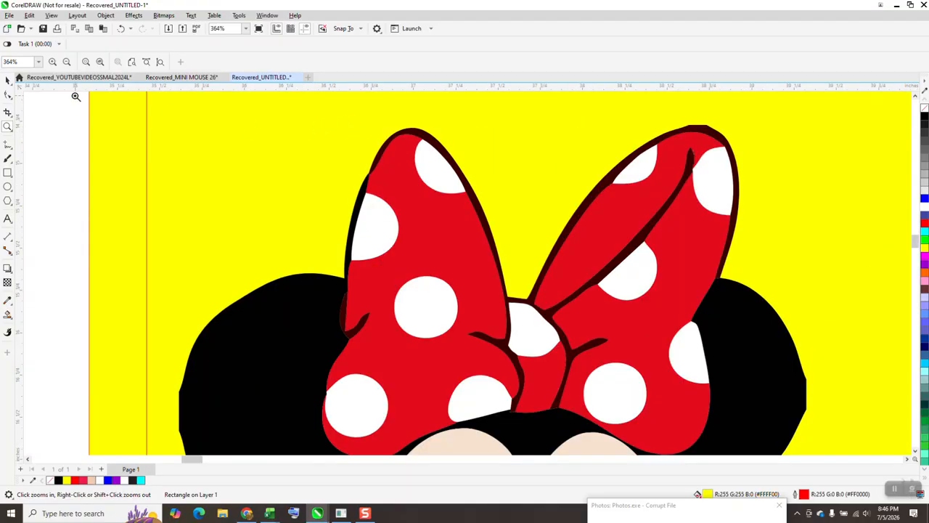
click(8, 79)
scroll(328, 136, down, 3)
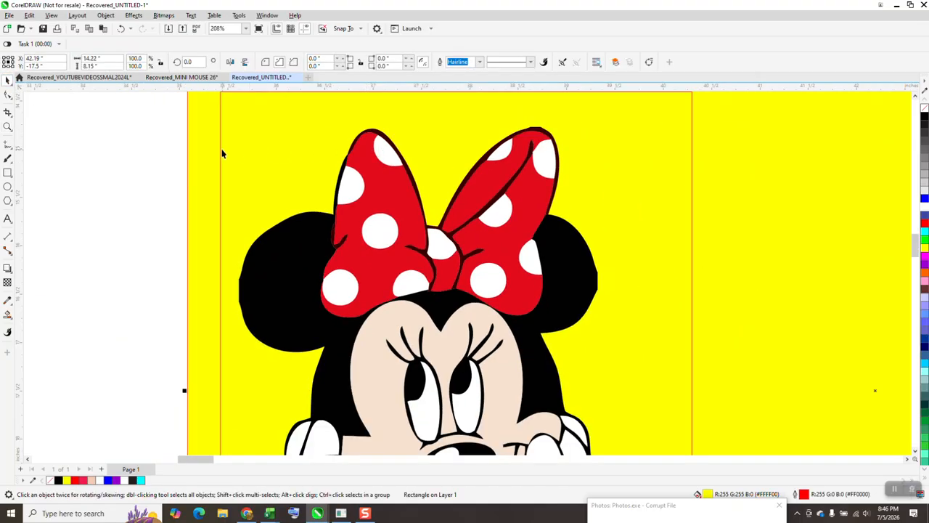
Delete the thin helper rectangle around the traced figure and group the trace with its white silhouette.
click(221, 148)
key(Delete)
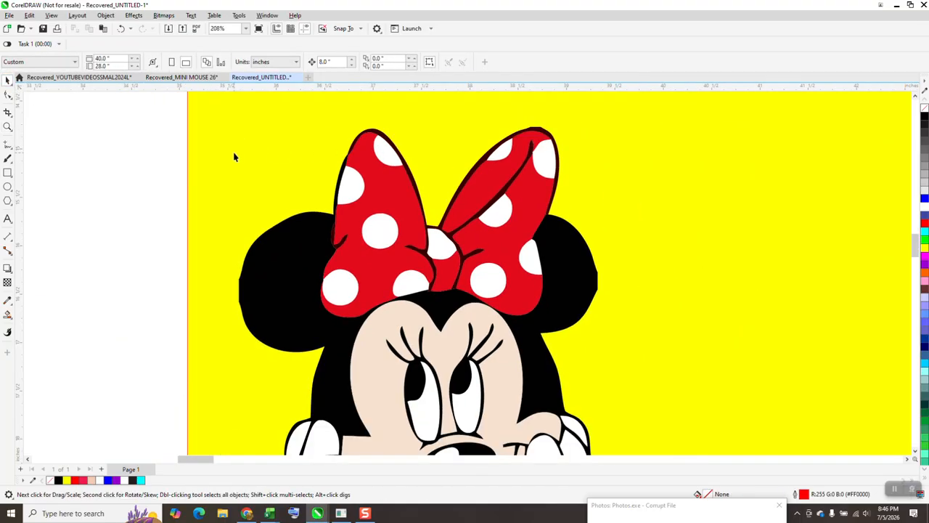
scroll(320, 171, down, 4)
drag(252, 142, 488, 363)
key(ctrl+g)
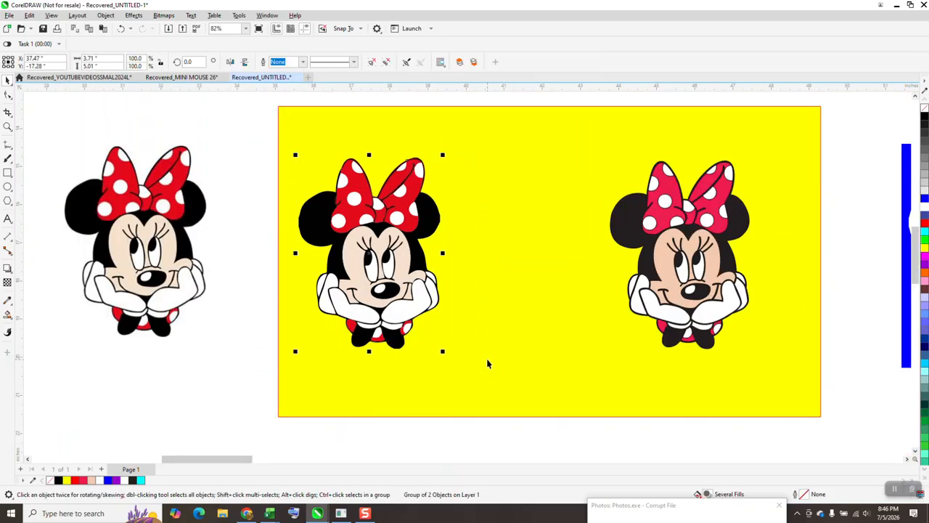
Move the grouped red-bow figure toward the middle of the yellow rectangle and the pink-bow figure to its lower-left corner.
drag(415, 293, 246, 446)
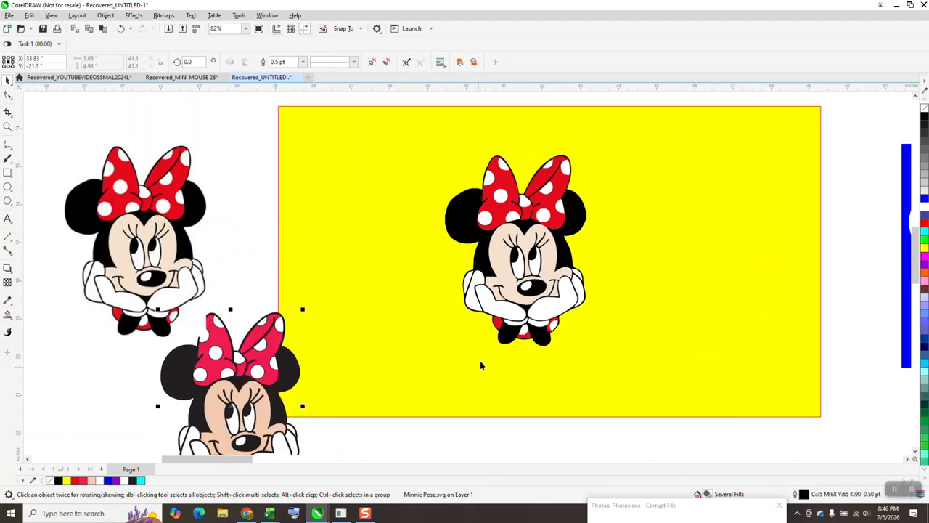
scroll(508, 291, down, 2)
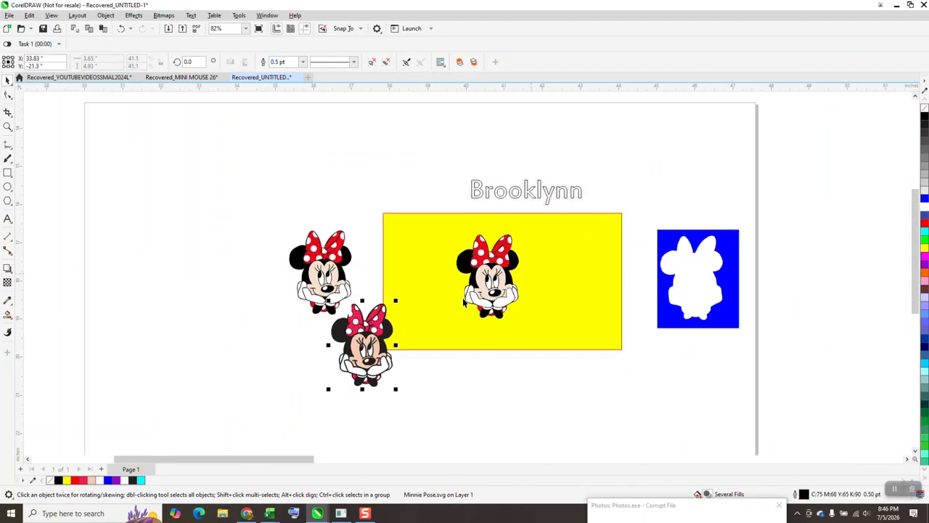
Add the same name as new artistic text above the outlined name, and delete the old outlined lettering.
click(548, 197)
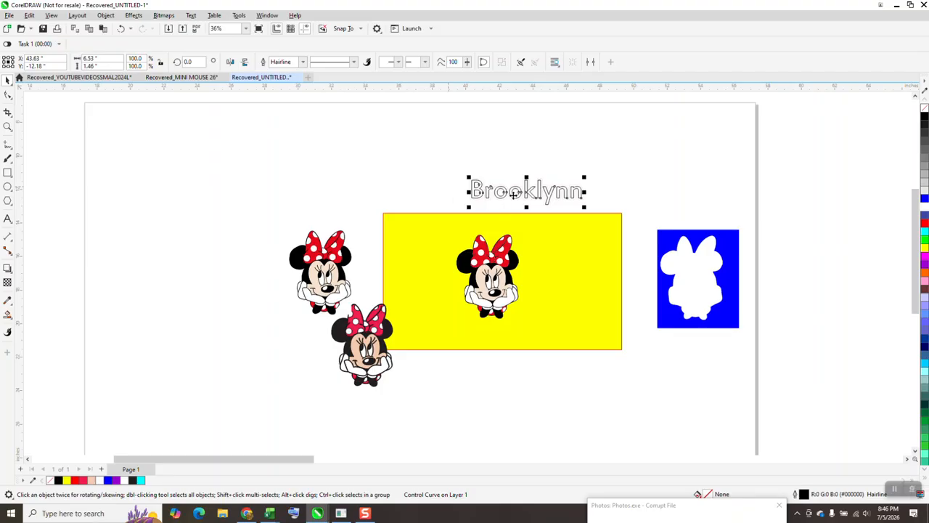
click(7, 219)
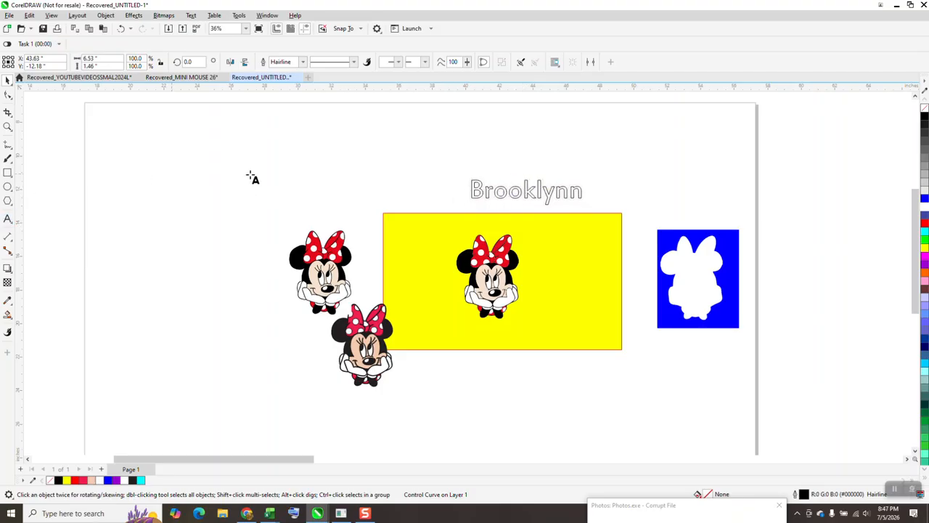
click(445, 147)
text(Brooklynn)
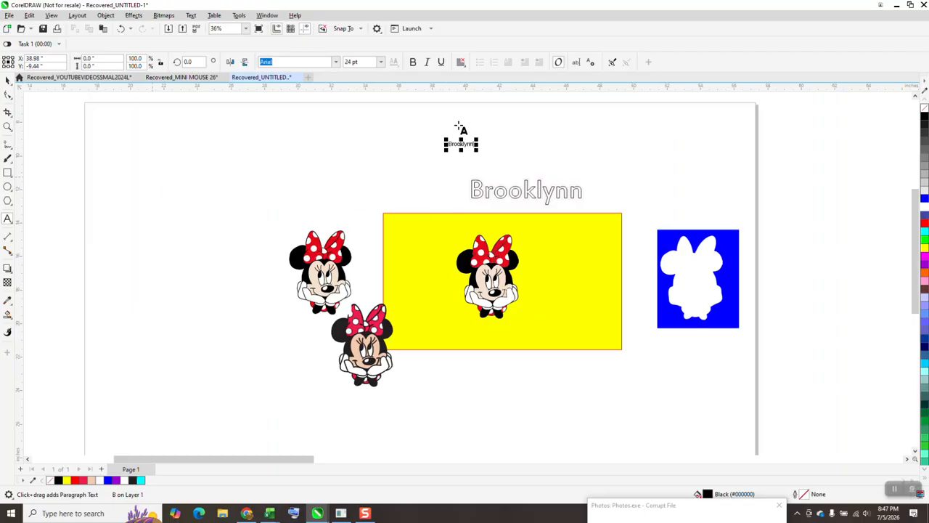
click(8, 80)
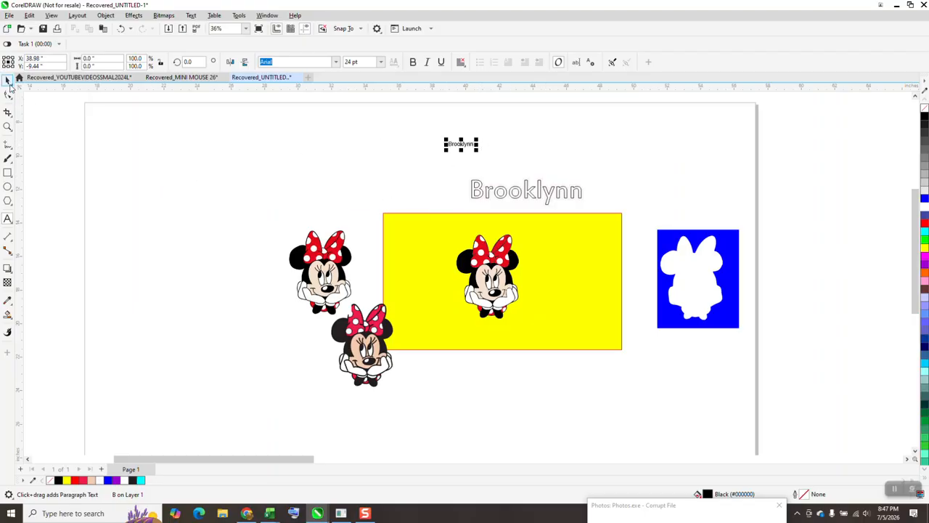
click(497, 201)
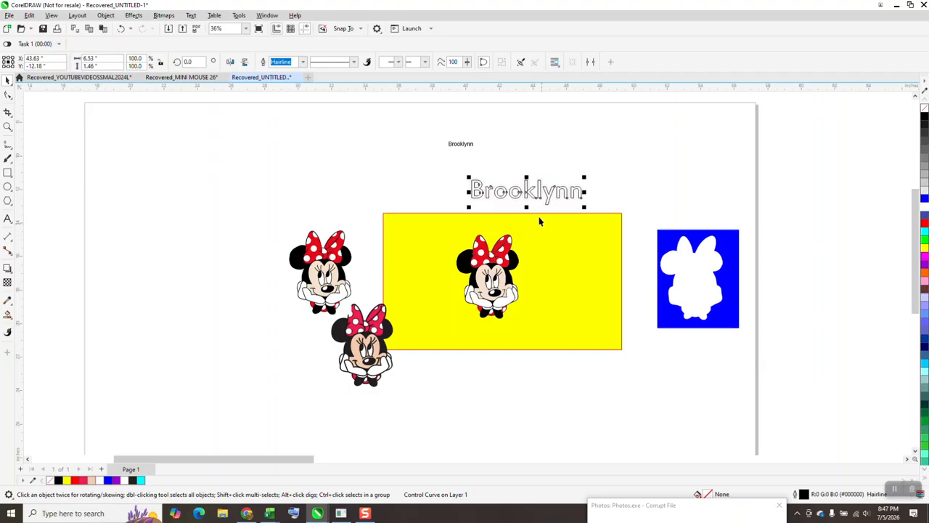
key(Delete)
Enlarge the new name text to about 87 pt over the middle figure, and duplicate it 8 inches higher as unfilled, hairline-outlined lettering.
click(471, 151)
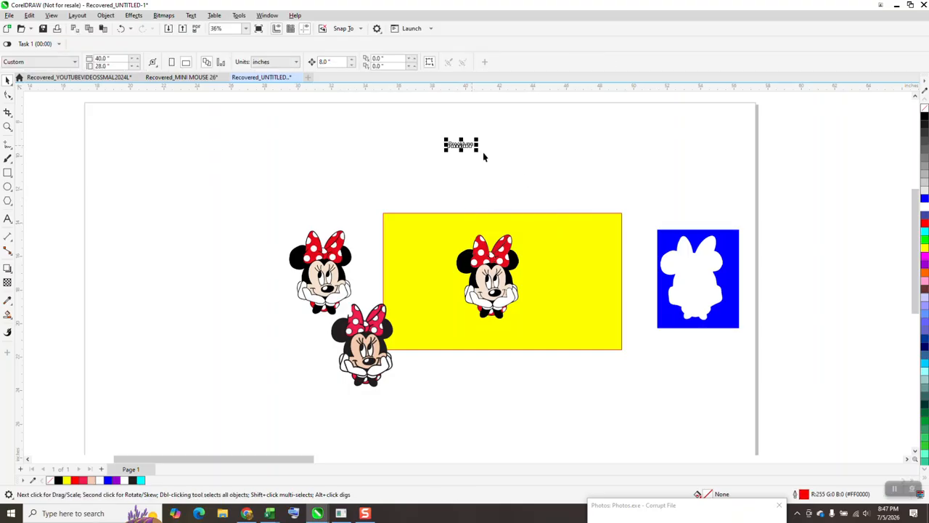
drag(481, 149, 540, 197)
drag(494, 154, 493, 262)
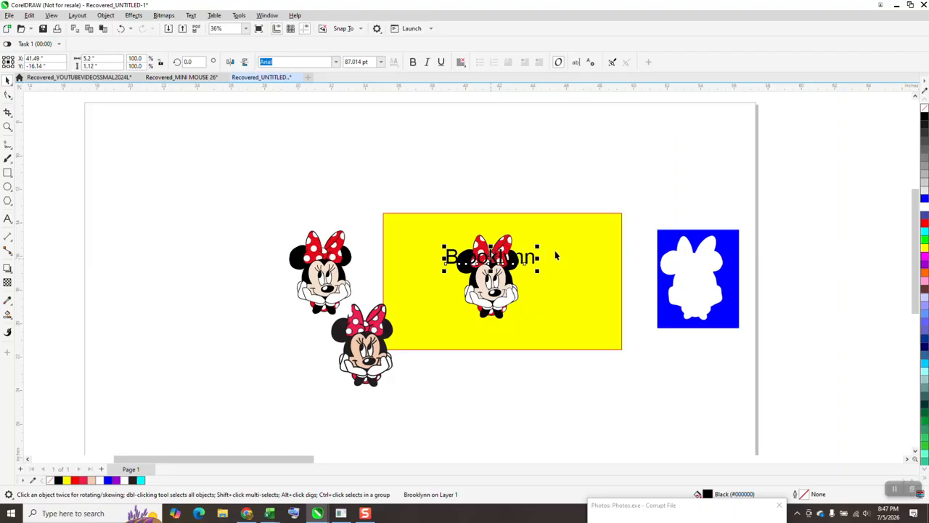
key(ctrl+d)
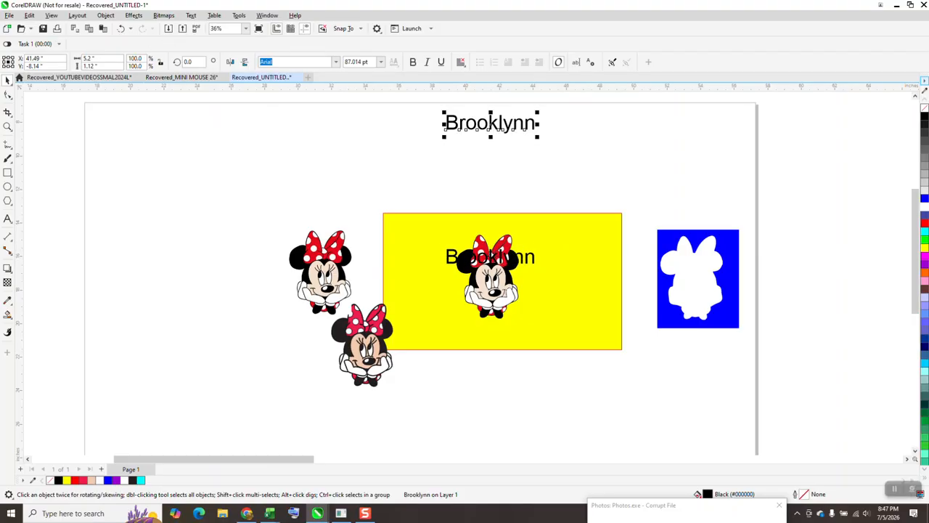
click(925, 108)
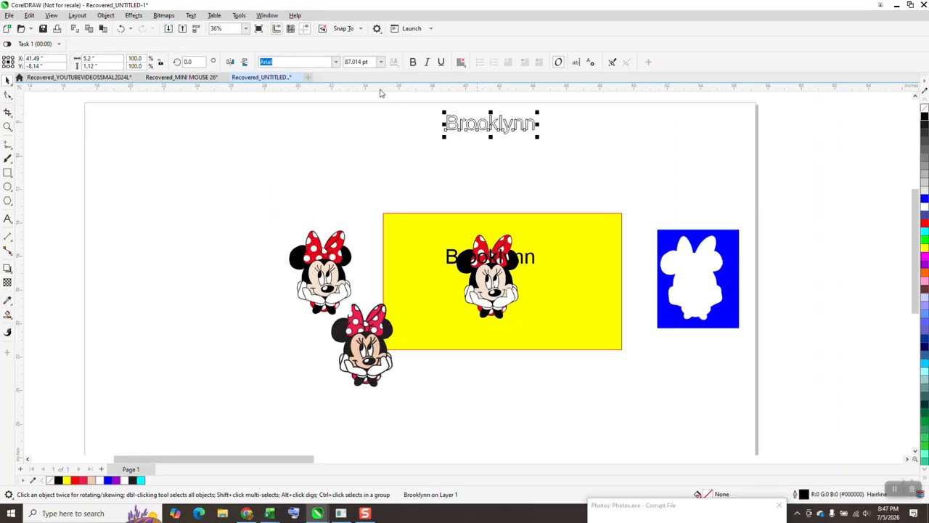
Try a one-step outside contour with a 0.25-inch offset and red outline on the unfilled name copy.
click(133, 16)
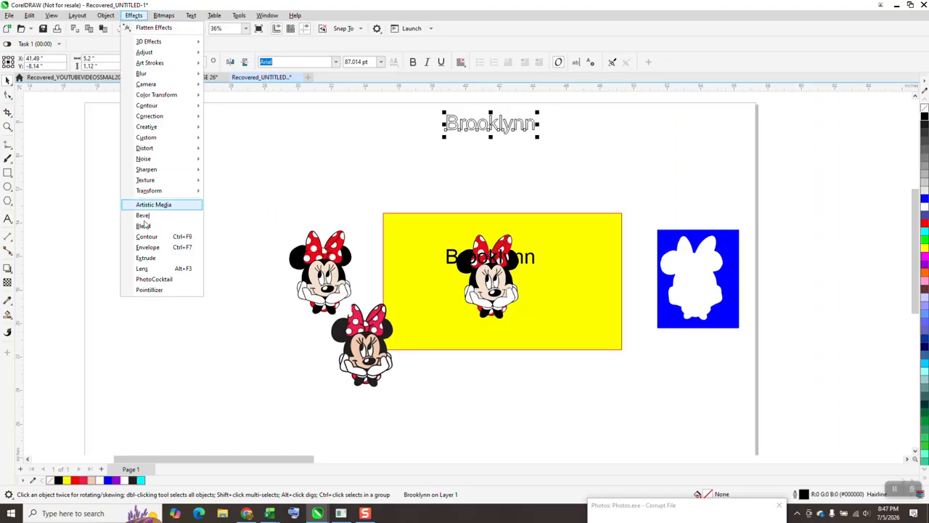
click(150, 237)
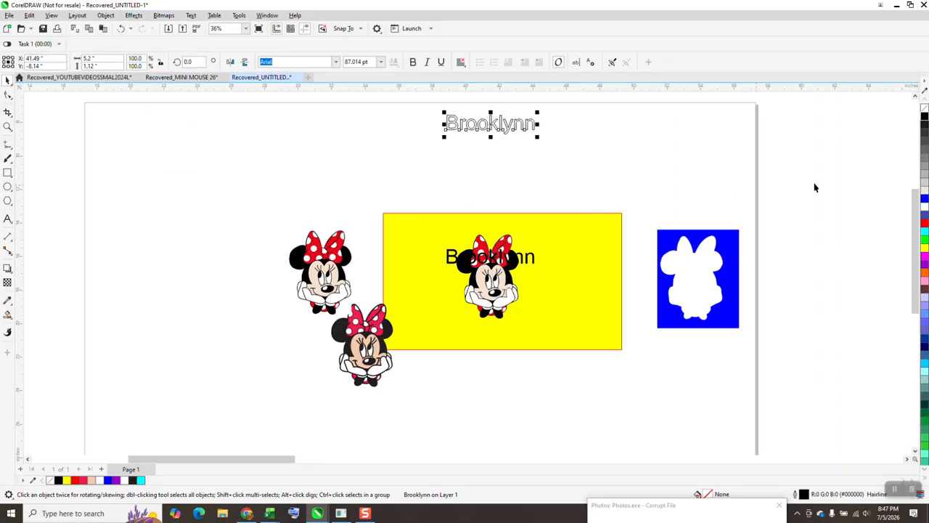
click(836, 342)
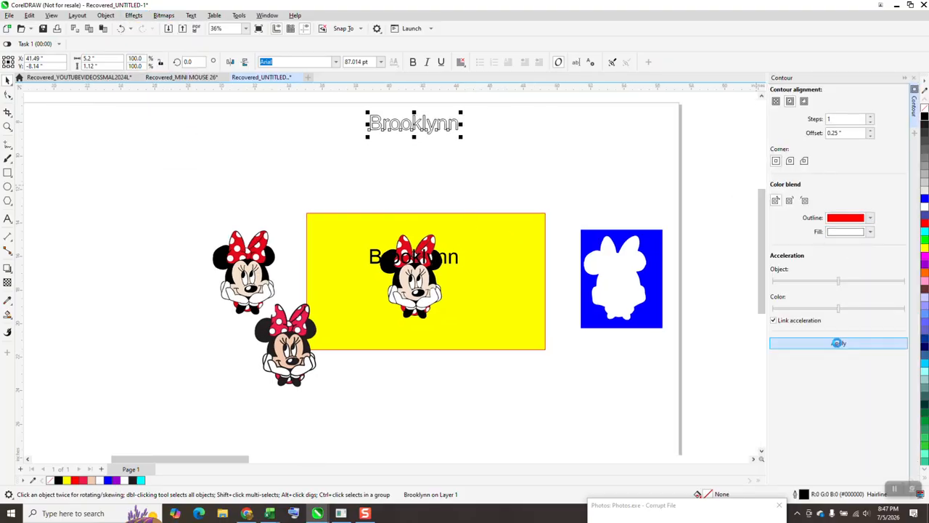
click(501, 281)
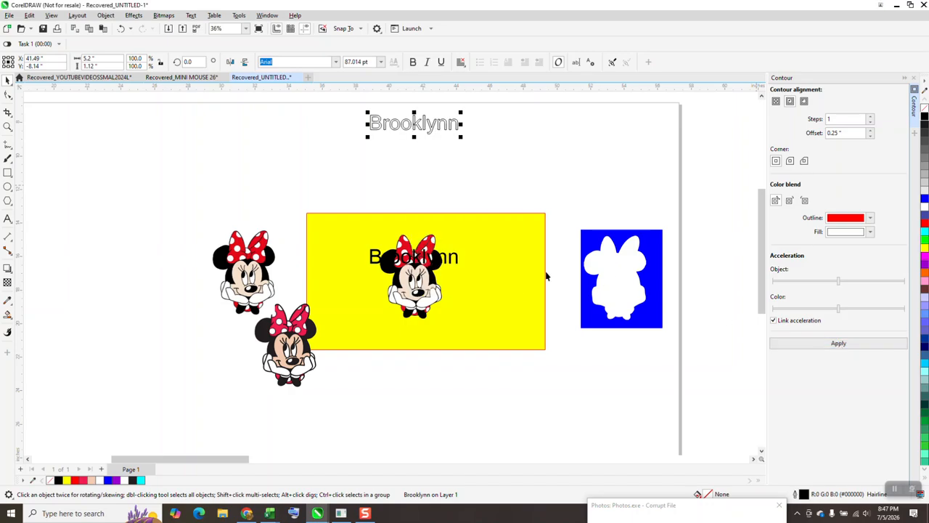
click(842, 344)
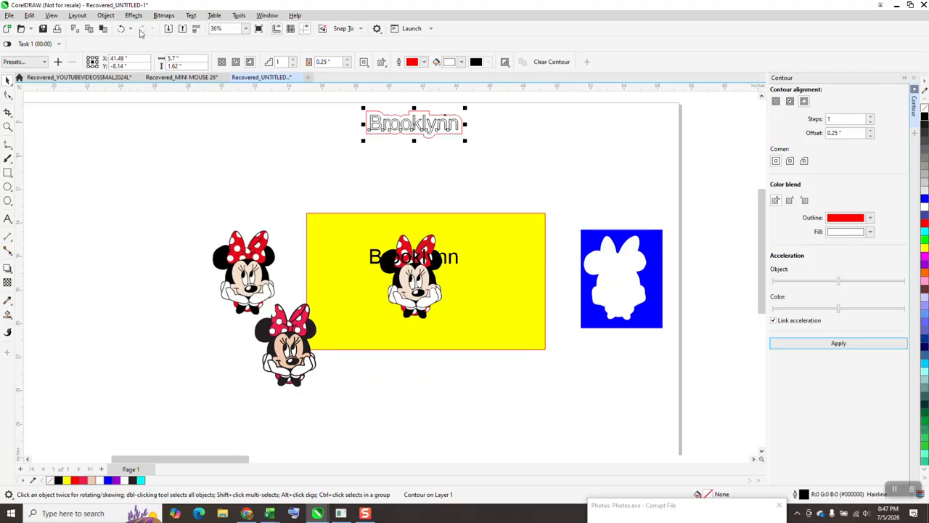
click(120, 28)
Try an outside contour with rounded corners and a 0.24-inch offset around the unfilled name copy.
drag(849, 132, 792, 137)
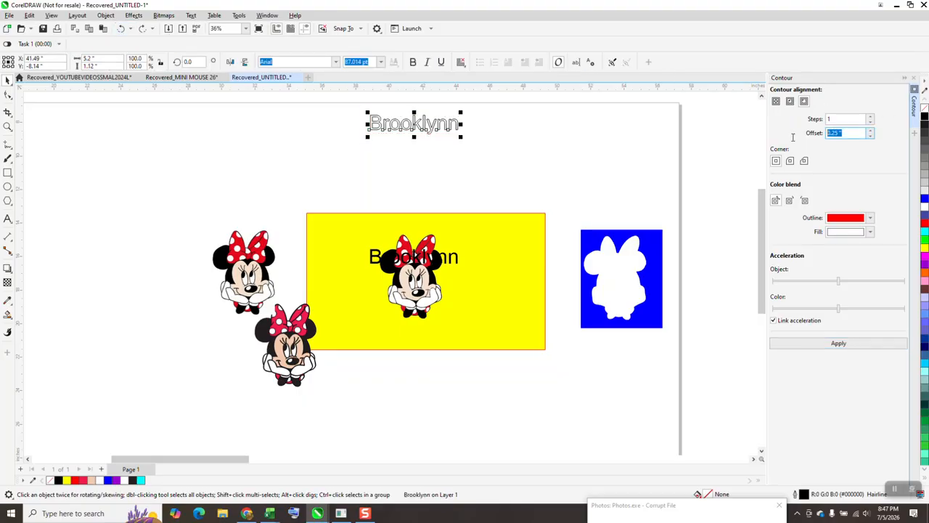
key(Down)
click(837, 342)
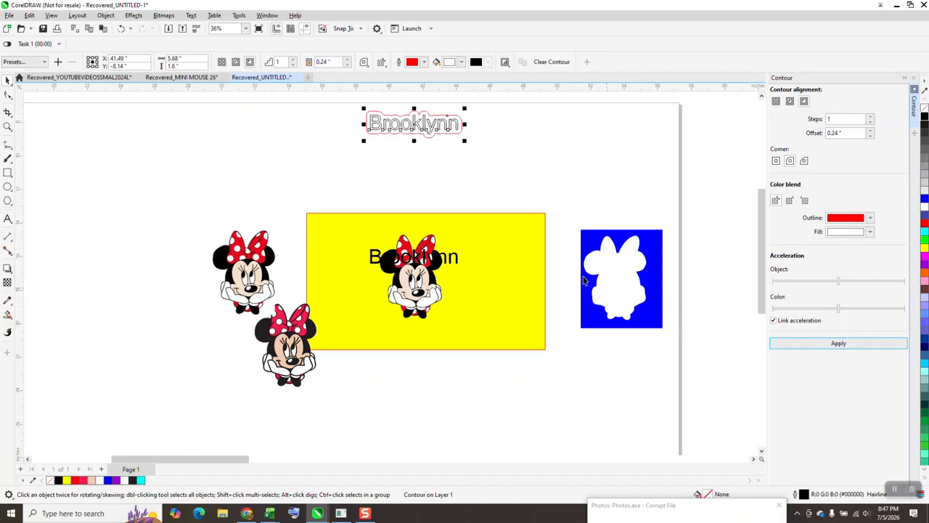
click(120, 29)
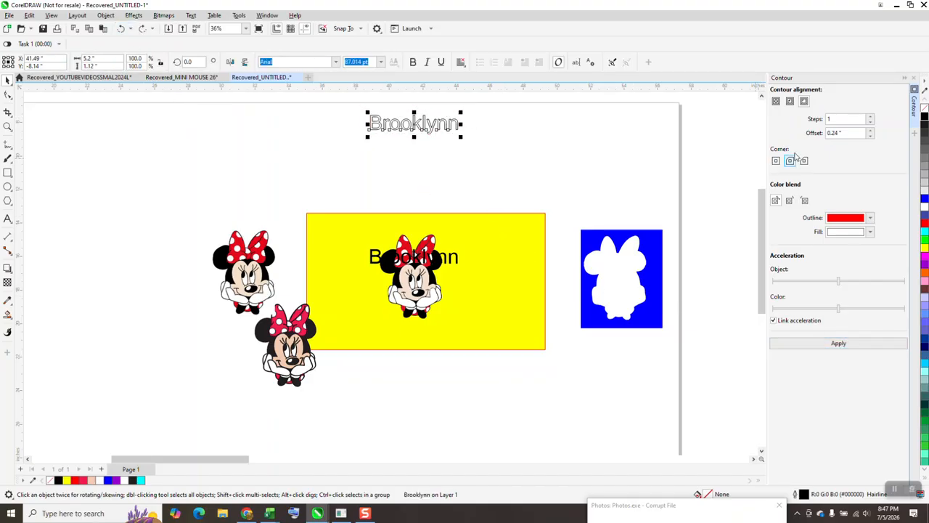
Apply a one-step outside contour with rounded corners and a 0.15-inch offset to the unfilled name copy.
drag(842, 133, 799, 132)
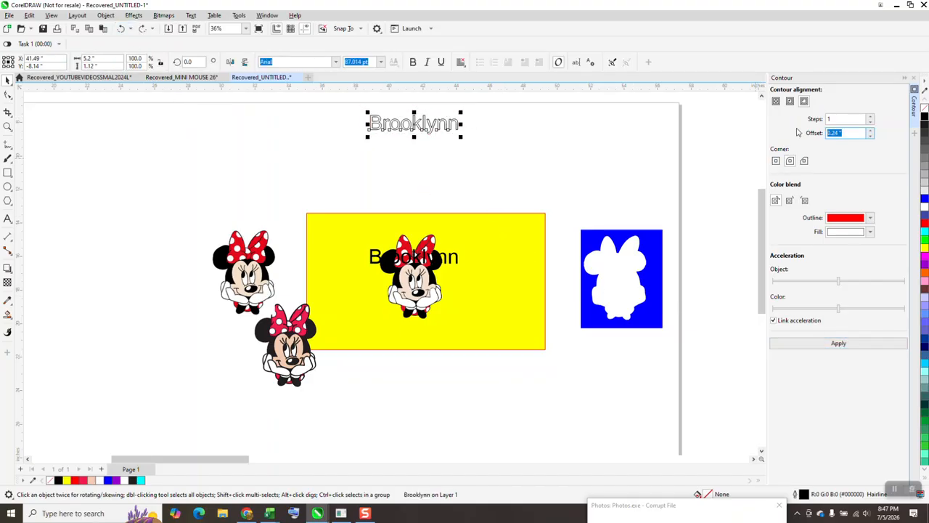
key(BackSpace)
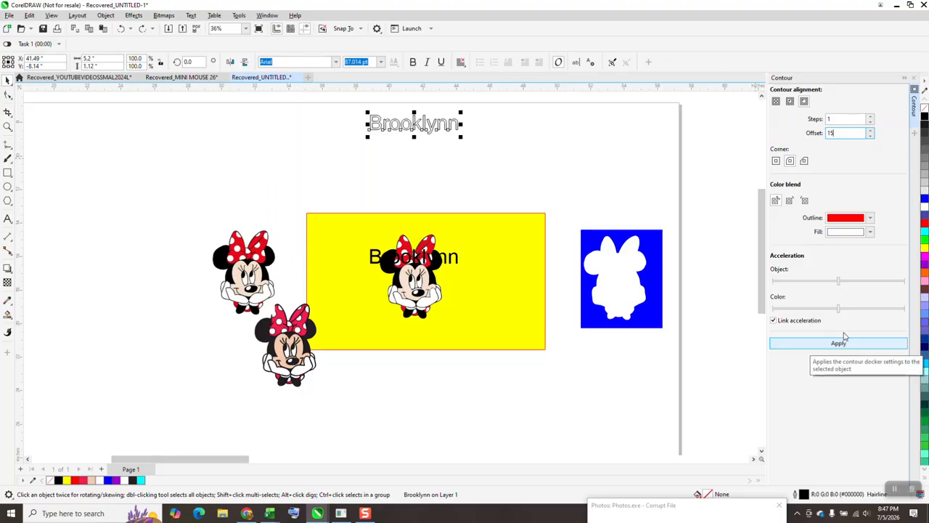
drag(841, 134, 778, 136)
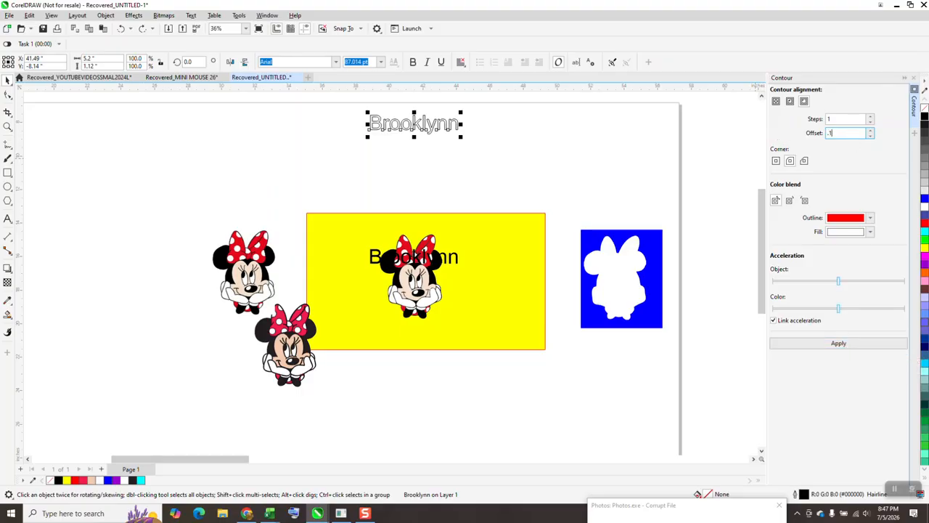
text(.15)
key(Return)
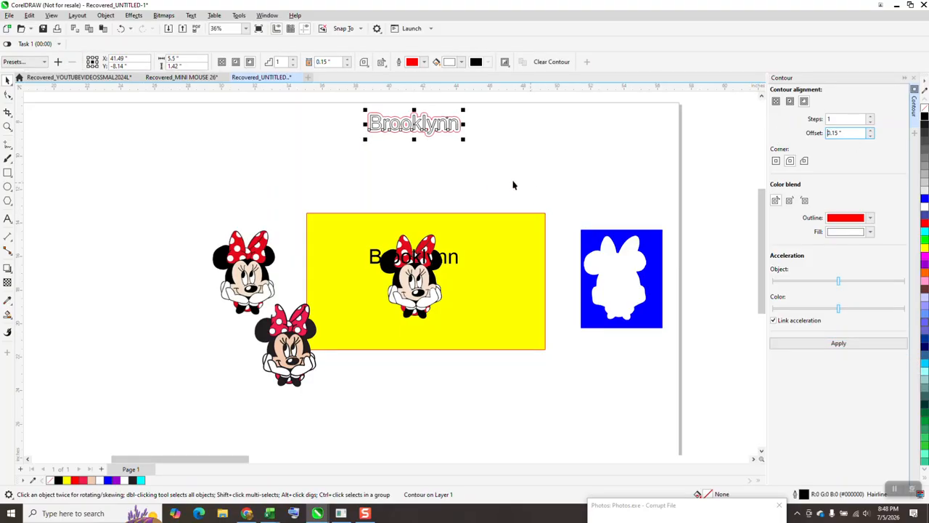
Break the contour apart from the unfilled name and move the red contour outline 8 inches to the right.
click(105, 15)
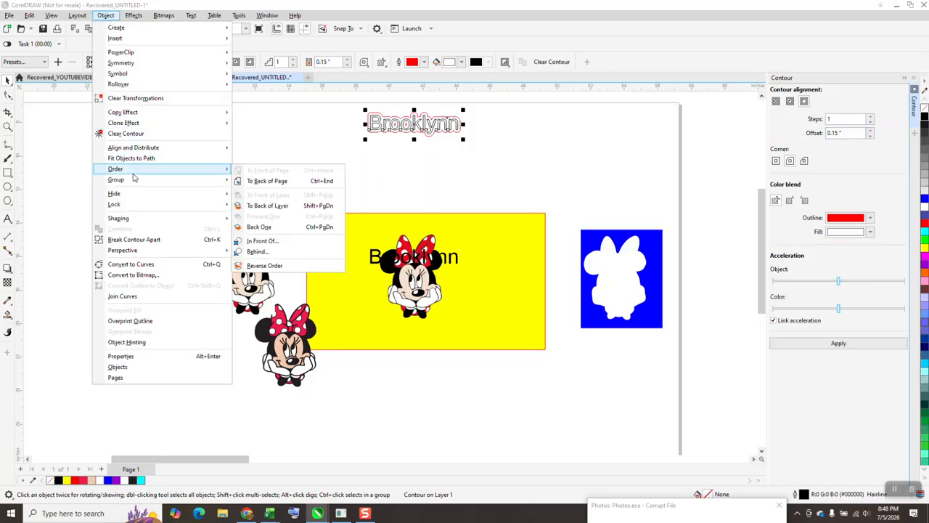
mouse_move(129, 183)
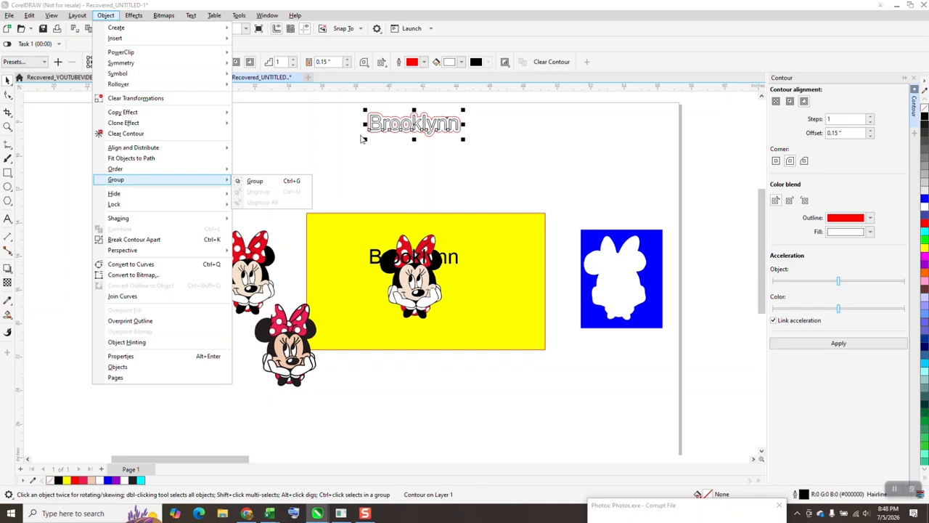
click(351, 114)
drag(351, 103, 512, 158)
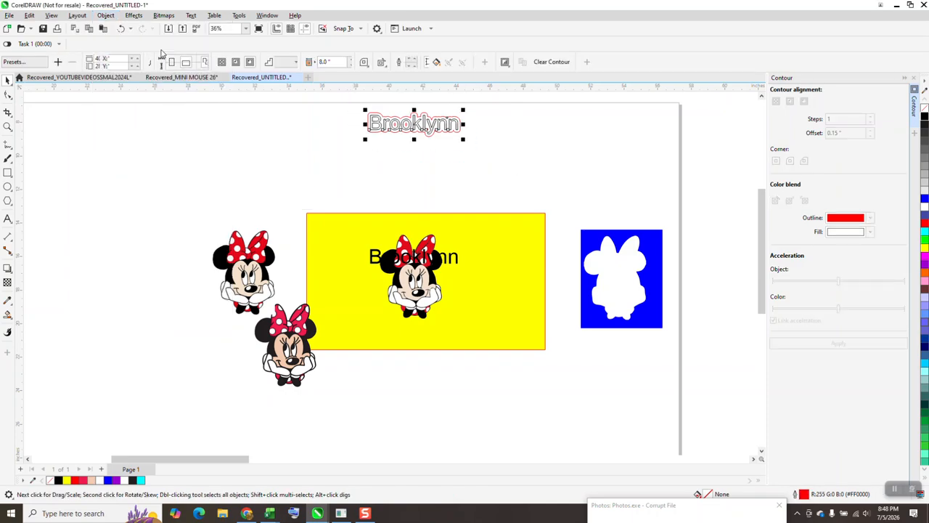
click(113, 16)
click(144, 239)
click(253, 187)
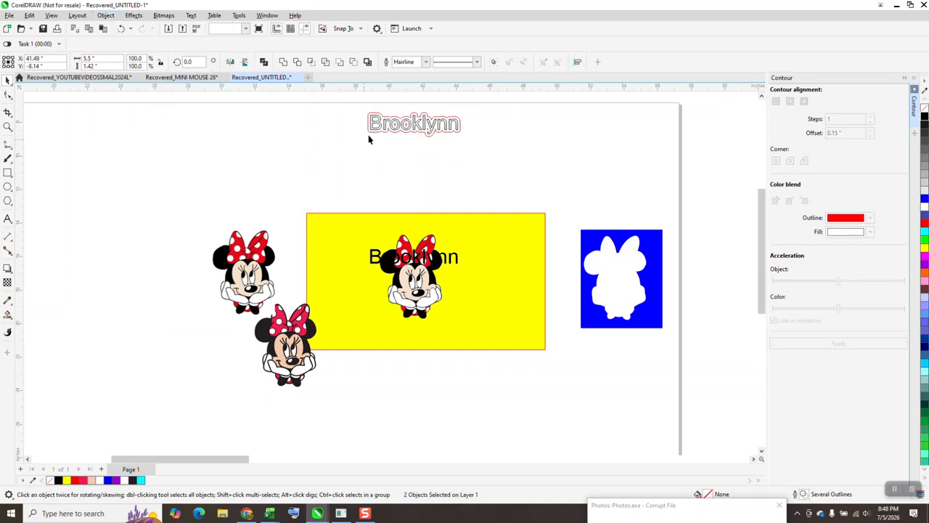
click(374, 134)
drag(406, 129, 548, 148)
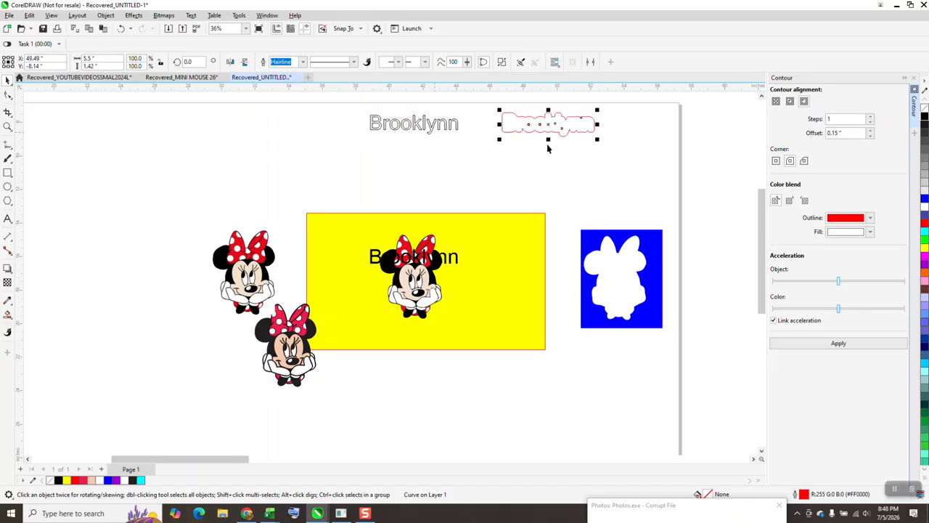
Remove the small inner shapes inside the red contour with Virtual Segment Delete, keeping only its outer outline.
click(7, 126)
drag(469, 105, 620, 169)
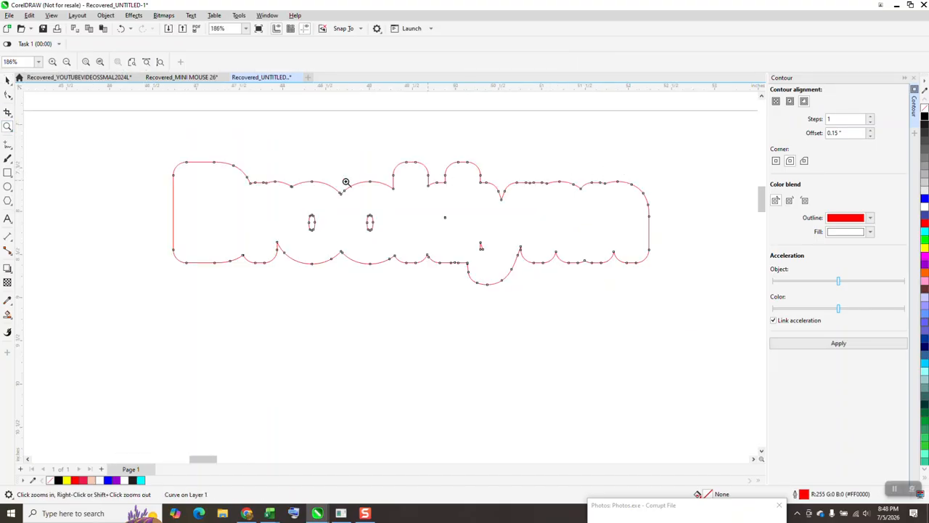
click(8, 114)
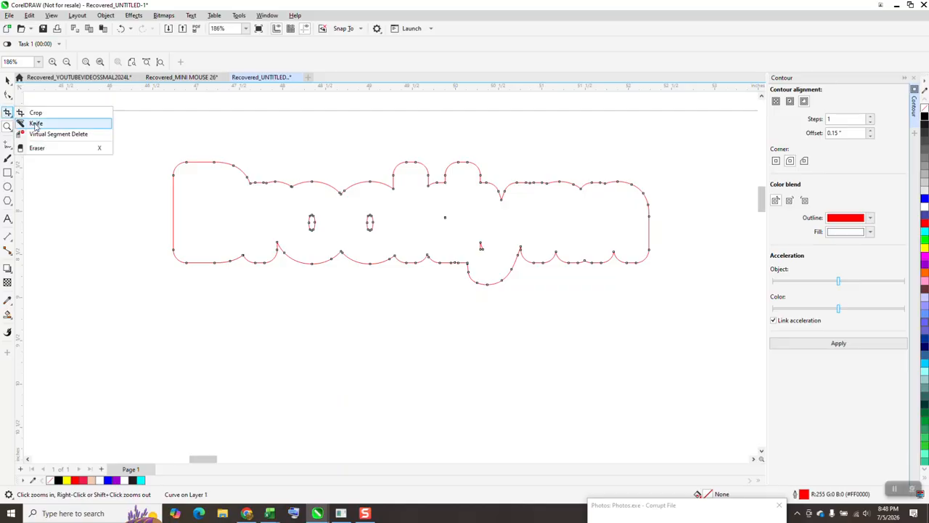
click(43, 131)
drag(302, 210, 500, 250)
click(122, 29)
drag(290, 209, 492, 248)
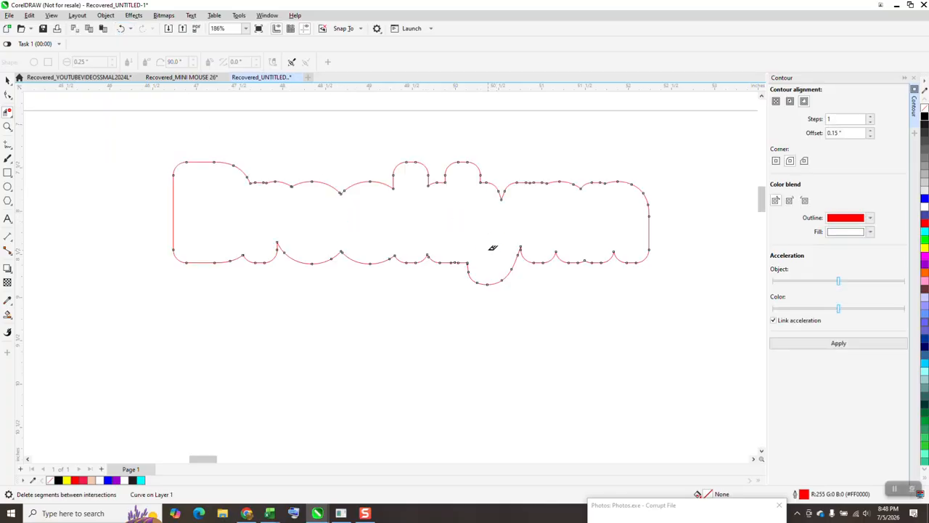
click(7, 80)
Move the unfilled name and the black name text 8 inches up each, clearing the black text from the yellow rectangle.
scroll(481, 214, down, 6)
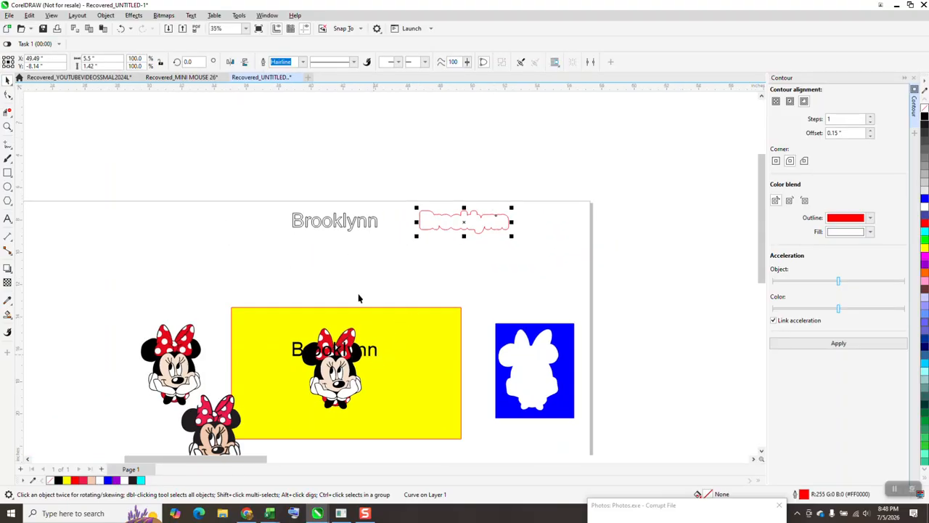
click(352, 223)
key(Up)
click(376, 353)
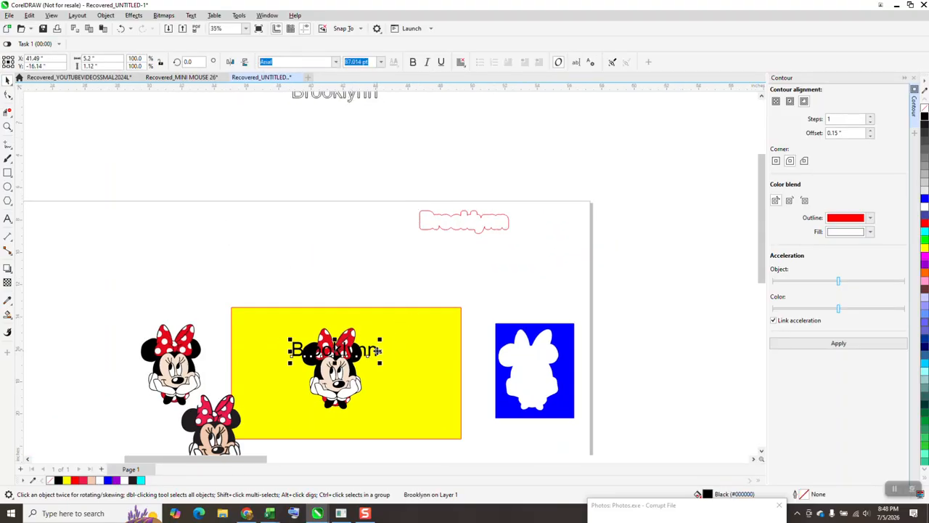
key(Up)
Move the red name contour 8 inches down and 8 inches left, onto the figure in the yellow rectangle.
click(458, 224)
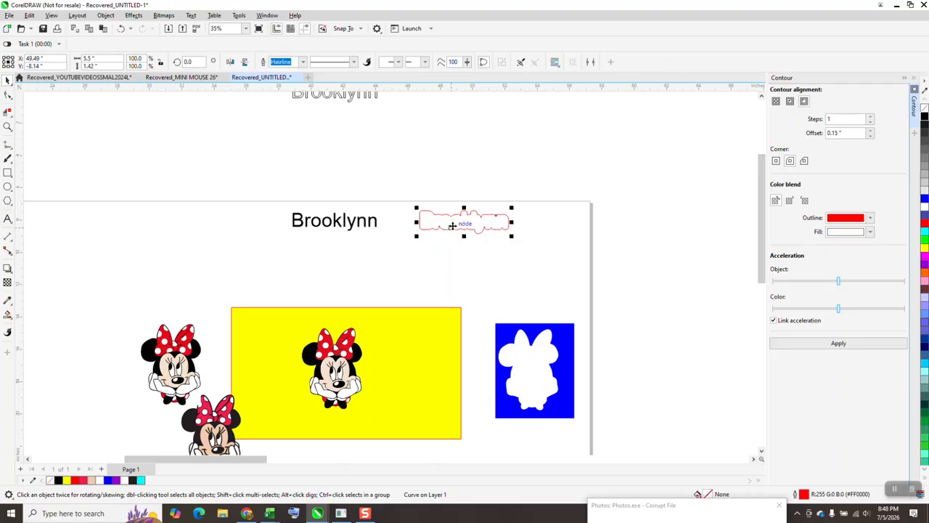
key(Down)
key(Left)
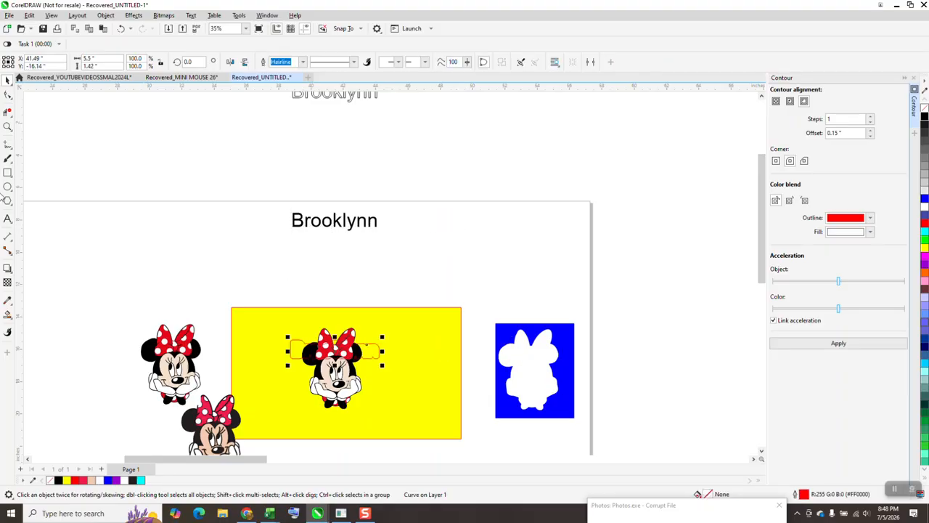
Change the outline colour of the name contour over the figure to blue.
click(7, 127)
drag(310, 285, 395, 383)
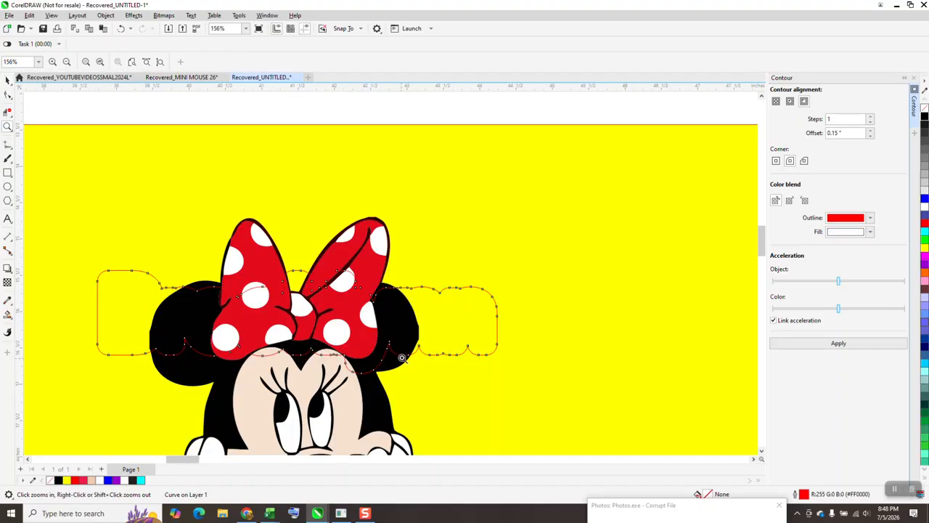
drag(354, 275, 397, 309)
scroll(332, 288, down, 2)
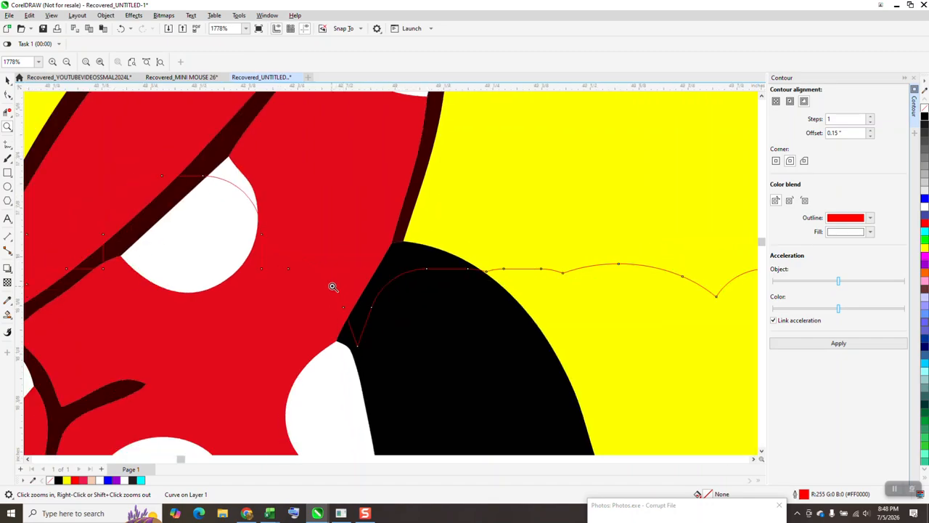
scroll(330, 283, down, 2)
click(8, 81)
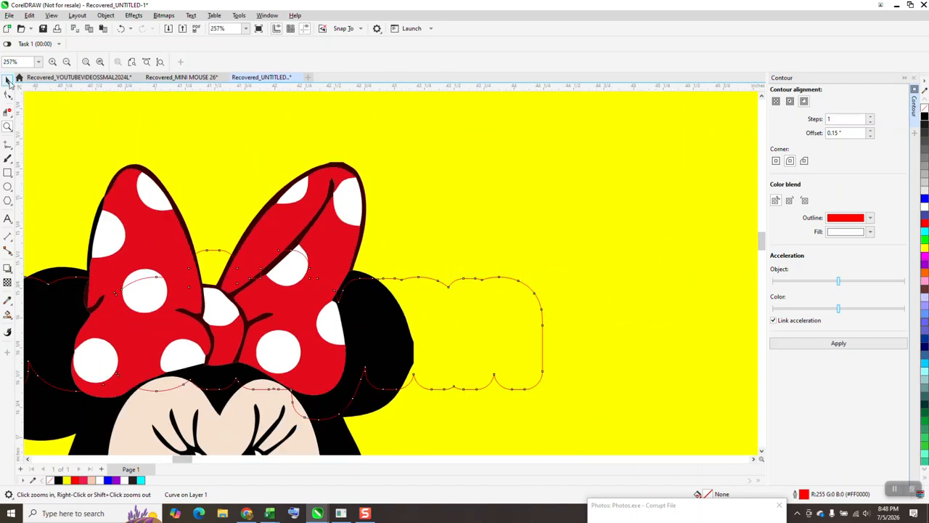
right_click(924, 200)
scroll(355, 226, down, 3)
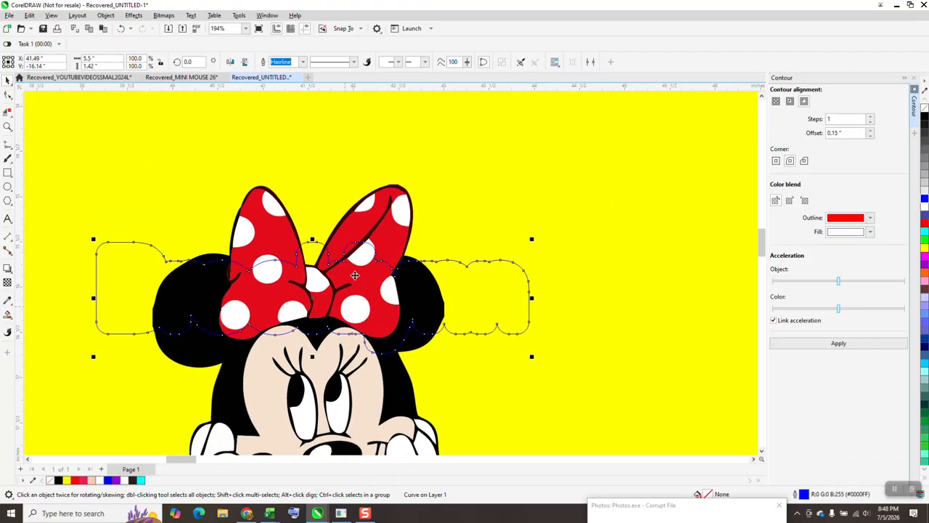
Trim the Minnie figure in the yellow rectangle with the name contour.
scroll(354, 226, down, 2)
drag(201, 143, 516, 450)
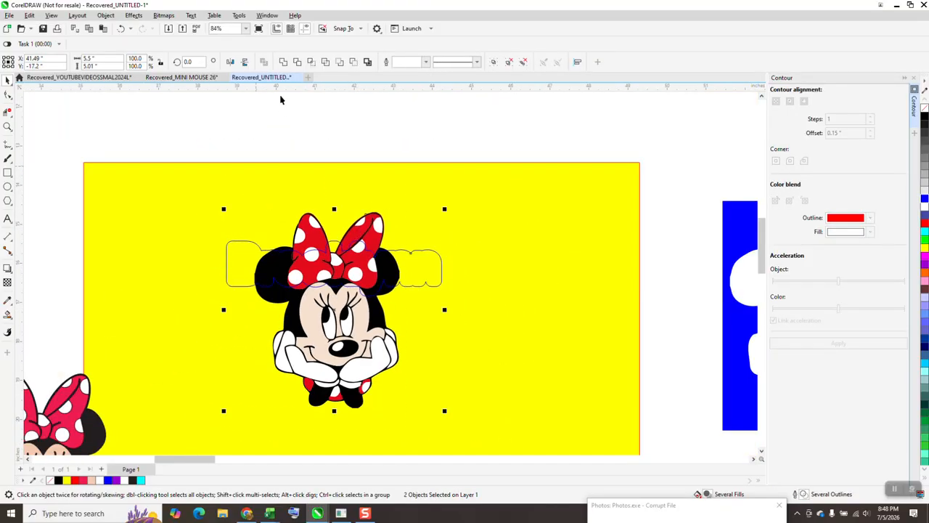
click(297, 64)
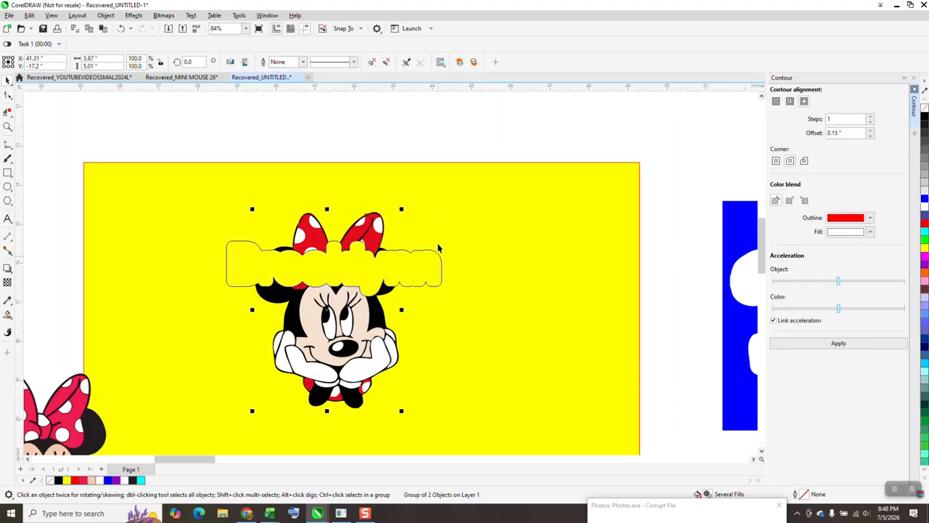
Move the black name text 8 inches down into the trimmed gap across the figure.
scroll(431, 168, down, 2)
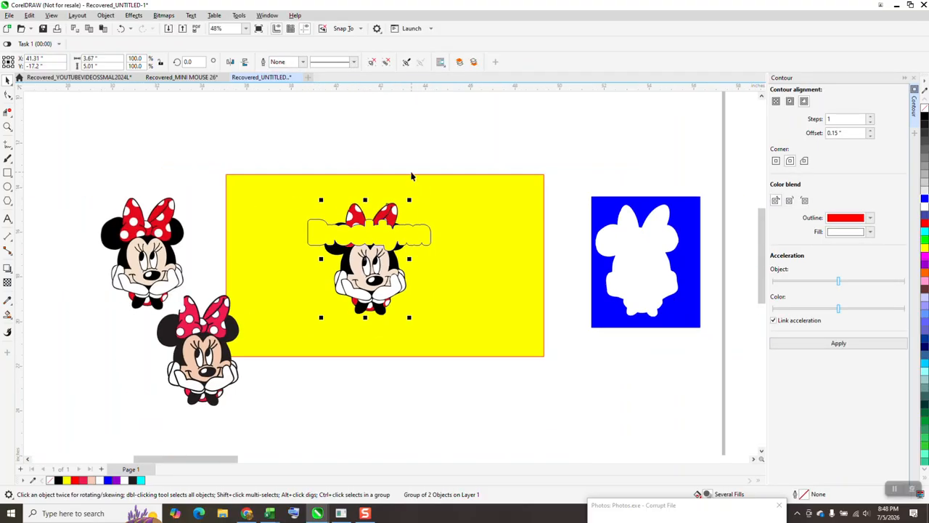
scroll(408, 146, down, 2)
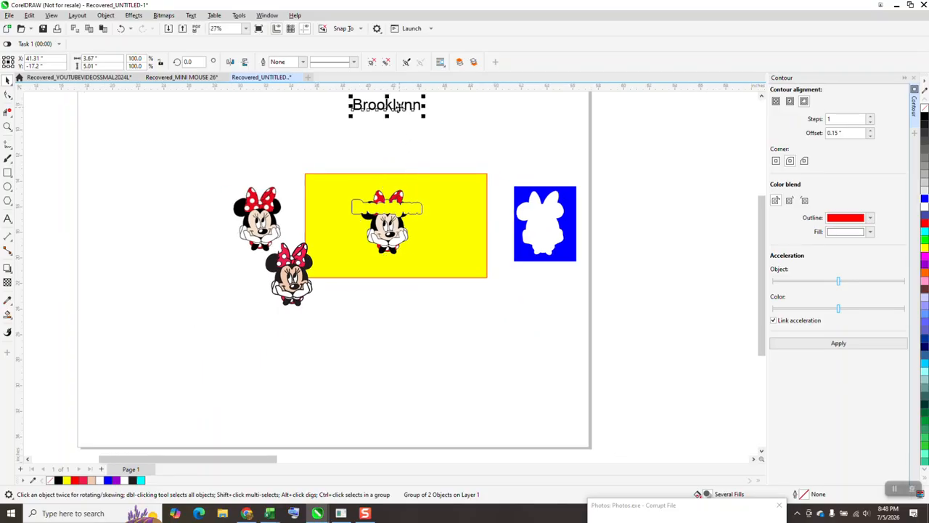
click(398, 108)
key(Down)
click(7, 126)
drag(293, 154, 476, 272)
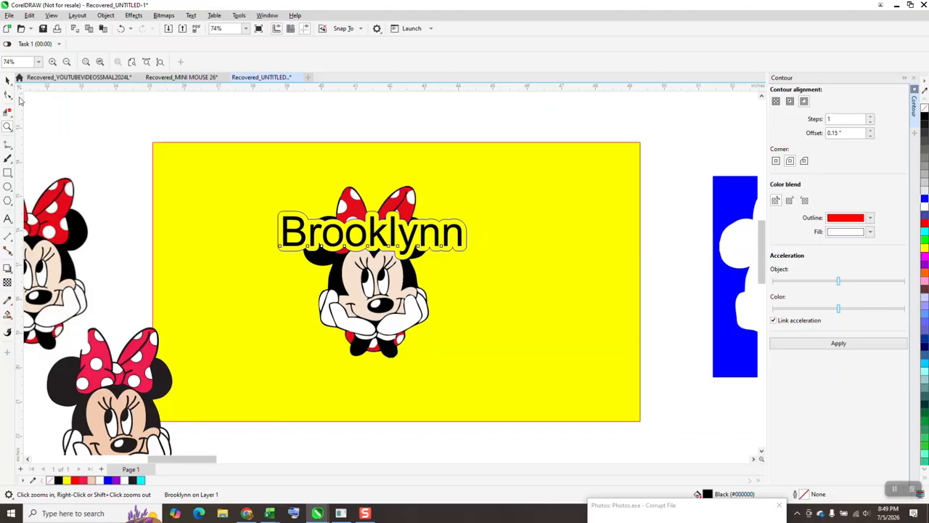
click(9, 82)
click(105, 135)
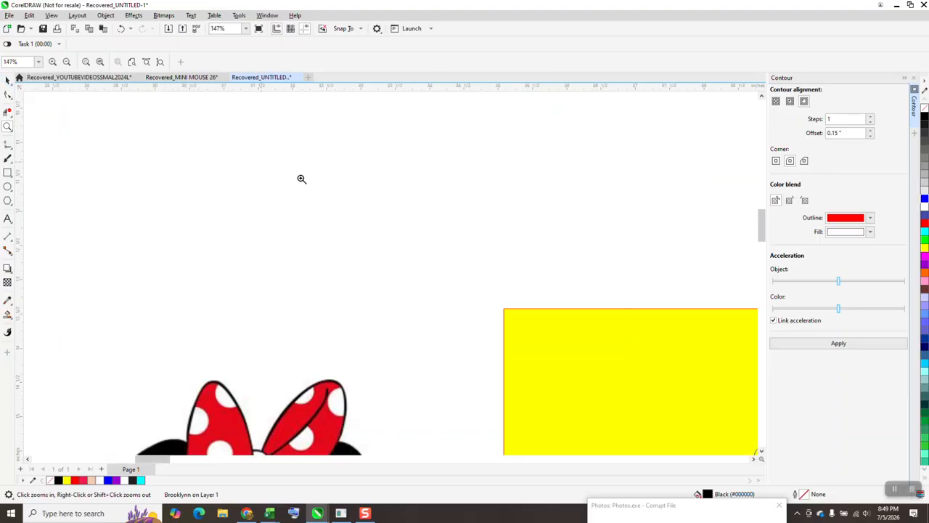
scroll(377, 218, down, 5)
drag(450, 245, 626, 385)
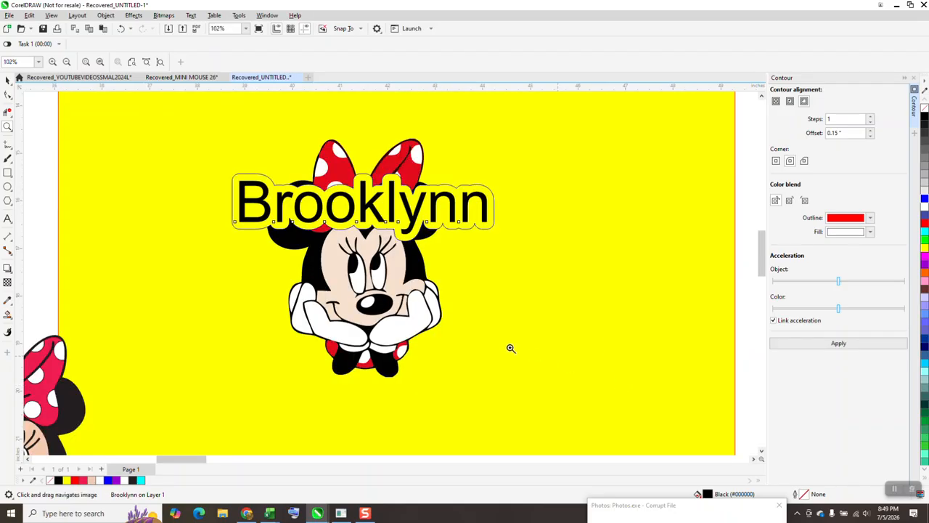
key(space)
scroll(269, 154, down, 3)
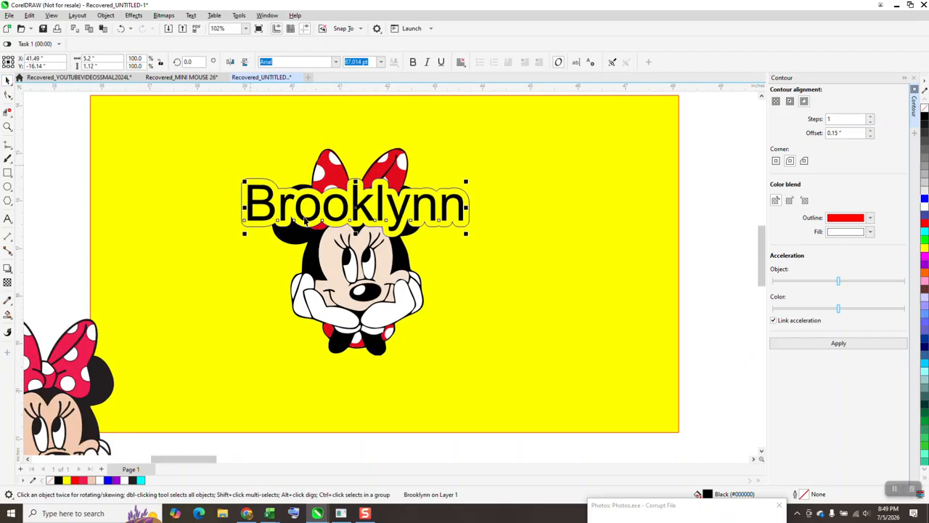
Create a boundary around the figure, name contour and name text, and move that boundary outline 8 inches to the right.
drag(243, 127, 327, 265)
drag(459, 332, 467, 346)
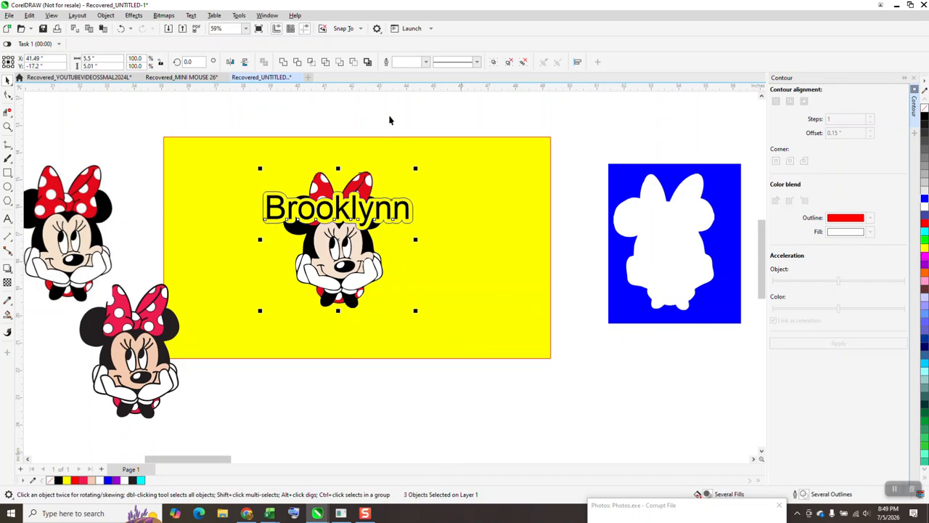
click(367, 63)
key(Right)
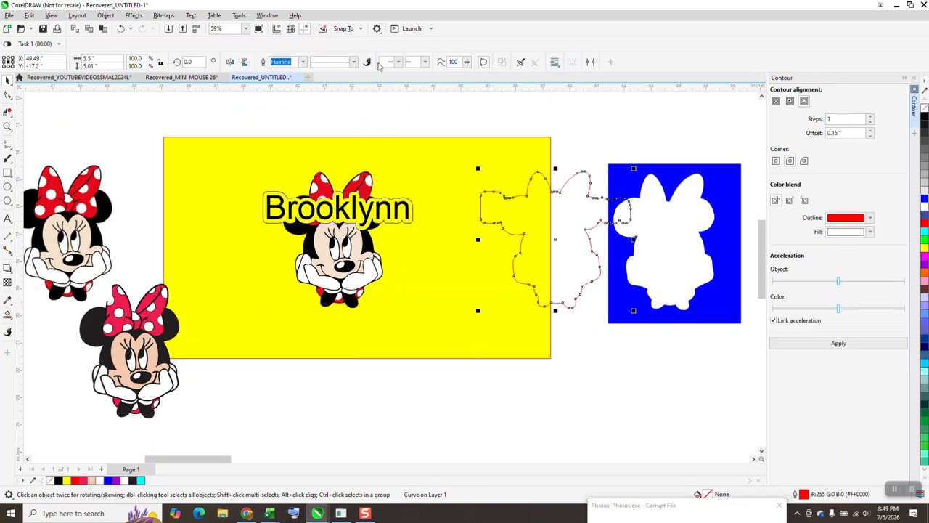
Delete the blue rectangle with the figure cut-out and remove the outline colour from the name contour on the figure.
click(629, 185)
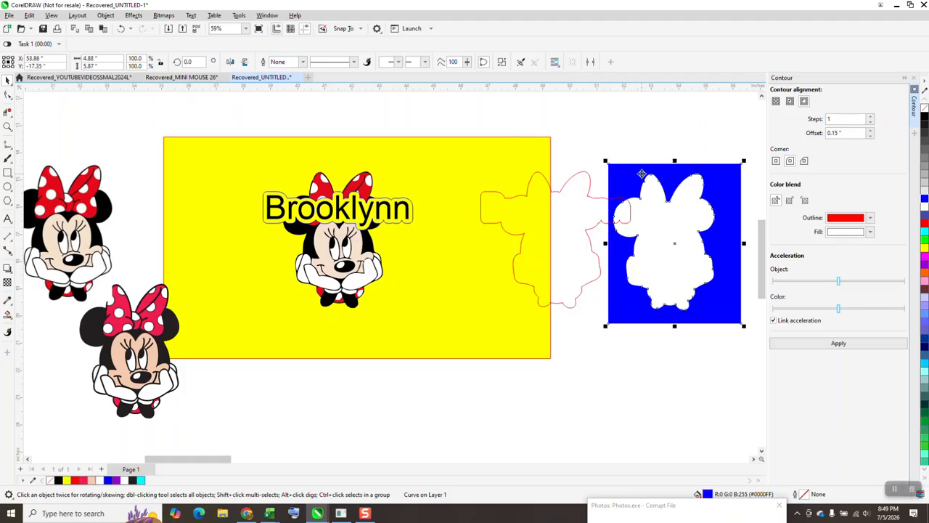
key(Delete)
click(600, 202)
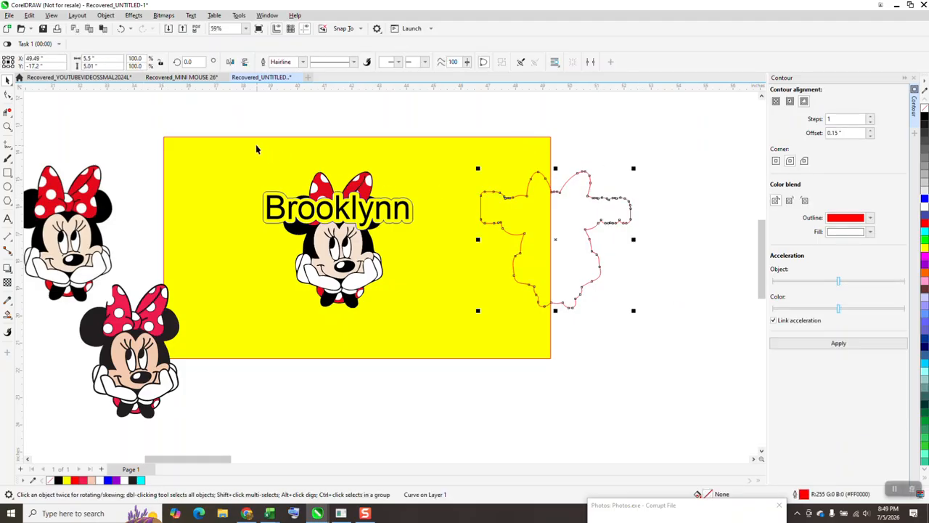
click(275, 198)
right_click(923, 110)
Apply a one-step 0.15 inch outside contour to the combined boundary outline and break the contour apart.
click(592, 229)
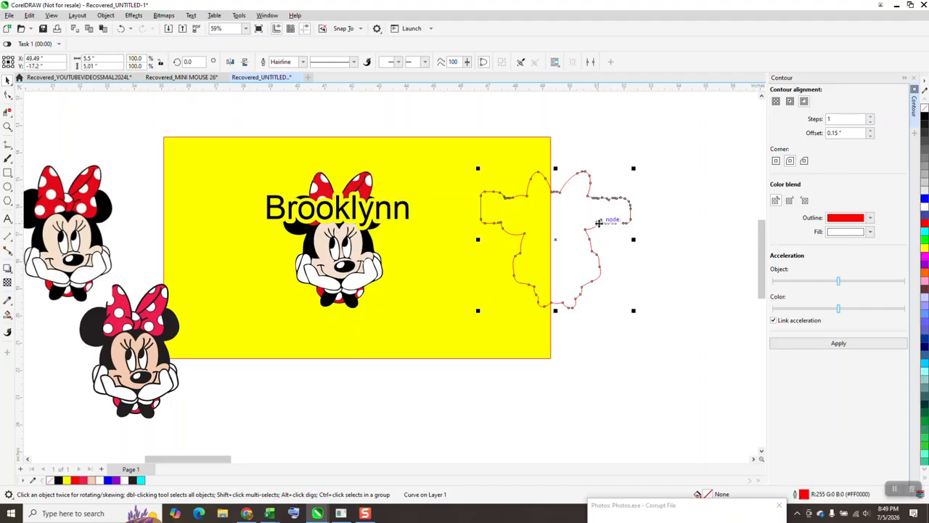
click(838, 344)
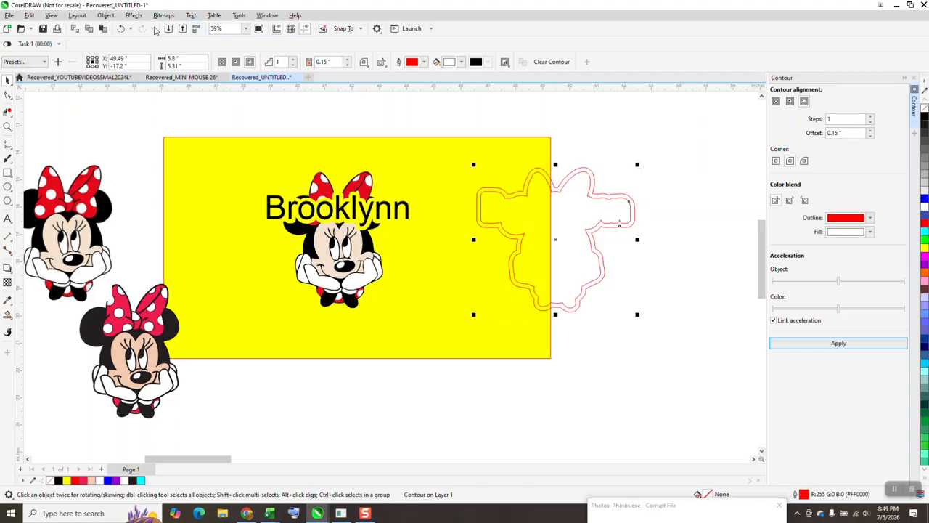
click(106, 15)
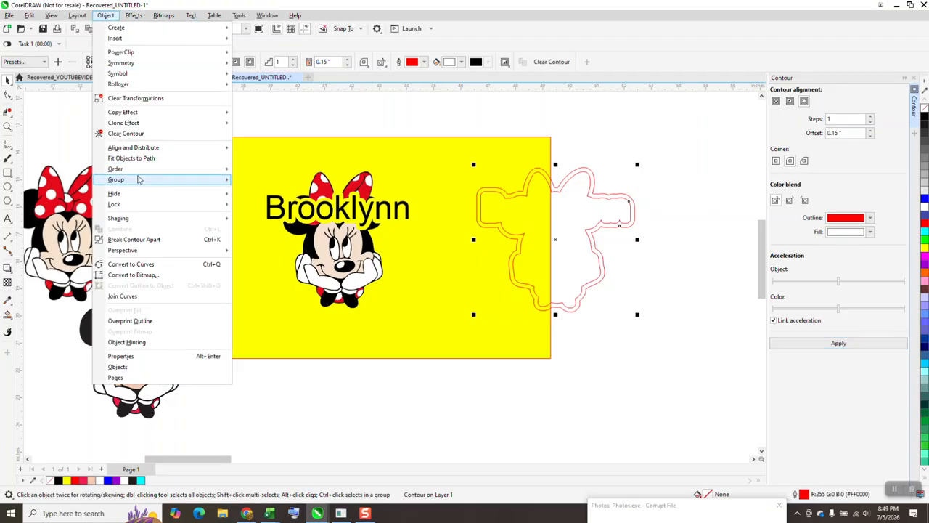
click(150, 244)
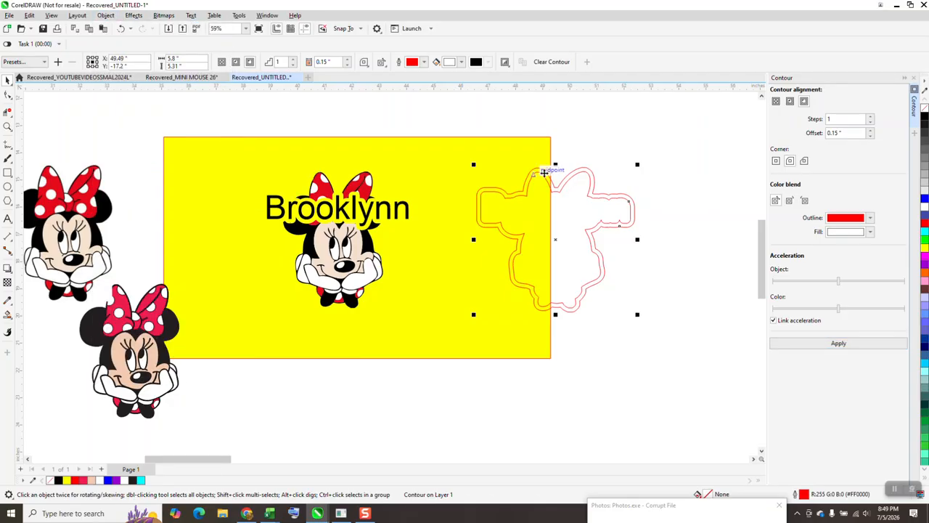
Move the inner boundary outline down below the yellow rectangle and the outer contour 8 inches left around the figure and name.
click(573, 213)
drag(572, 214, 573, 433)
click(594, 185)
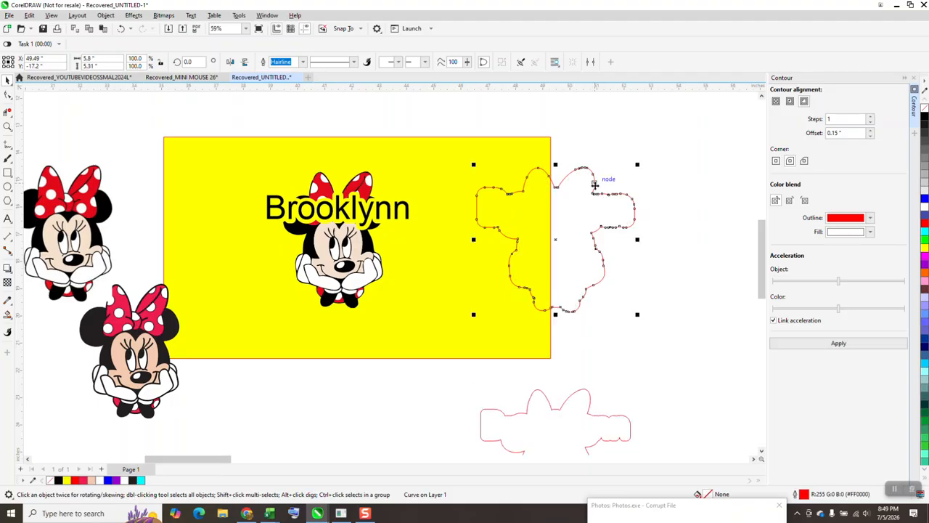
key(Left)
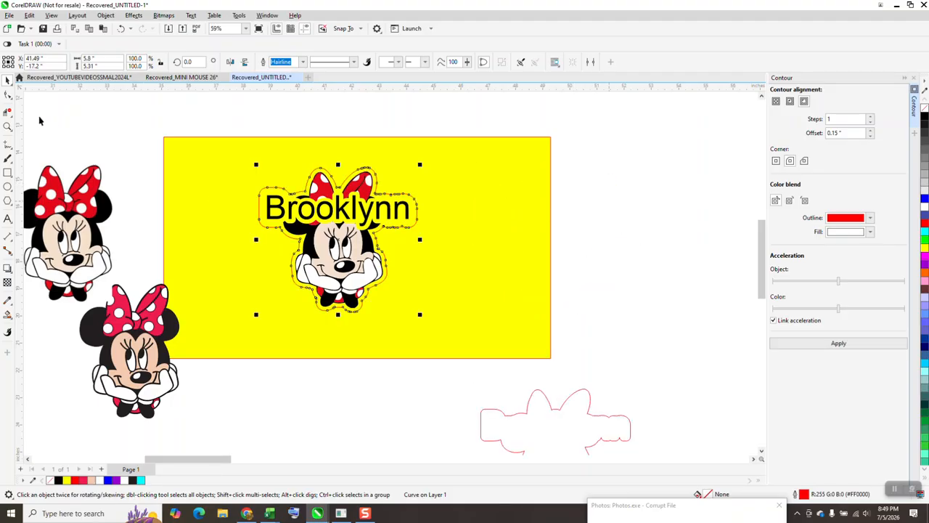
Apply a 0.05 inch outside contour to the outline surrounding the figure and name.
click(8, 127)
click(352, 249)
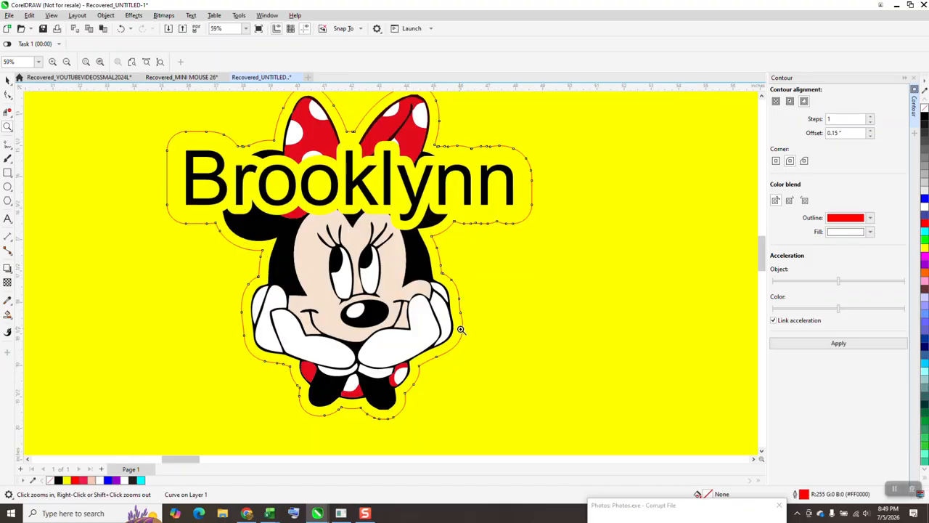
drag(286, 108, 312, 127)
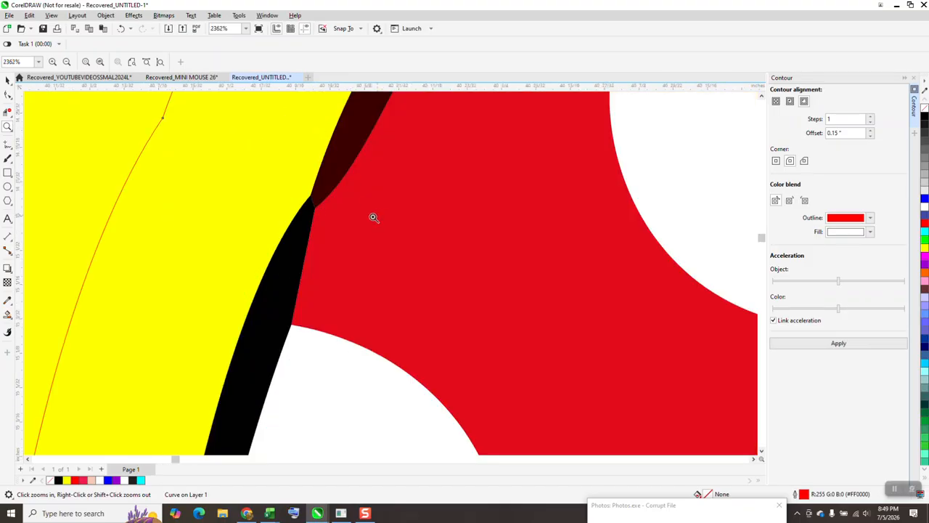
scroll(315, 201, down, 4)
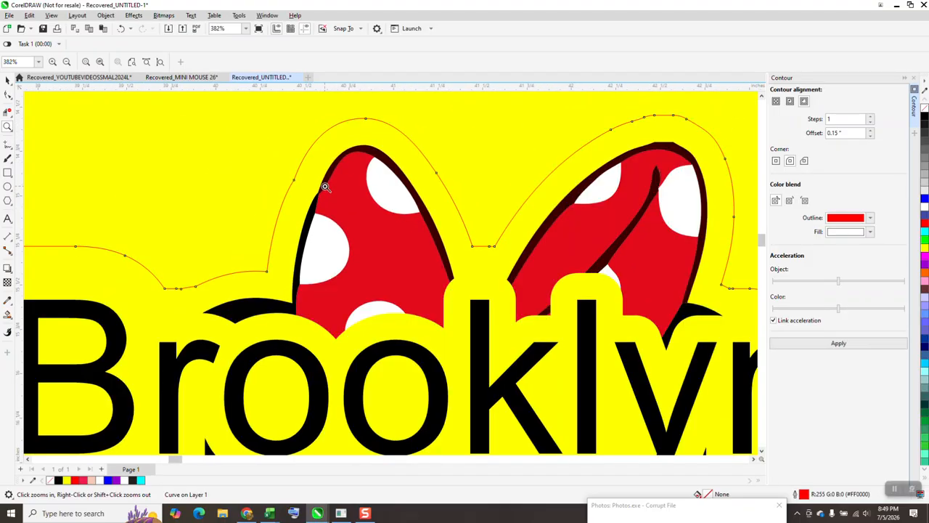
scroll(325, 188, down, 3)
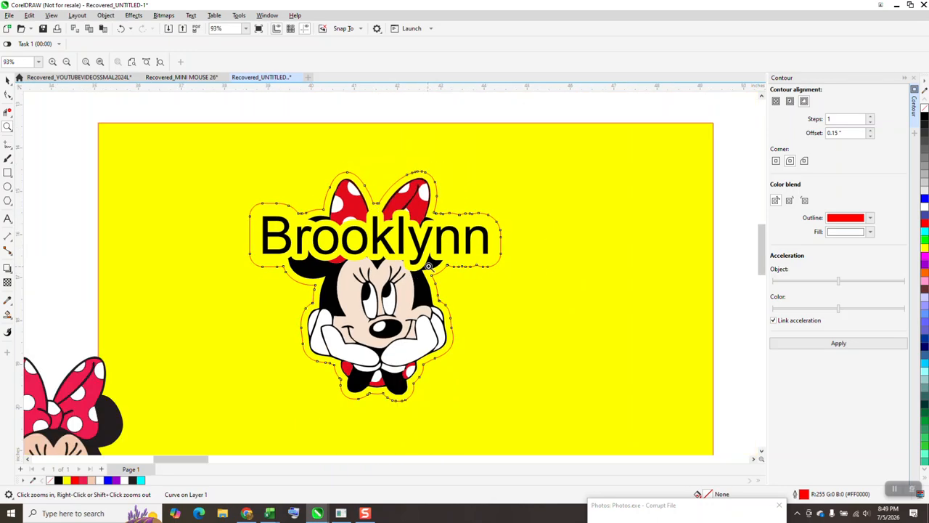
click(7, 80)
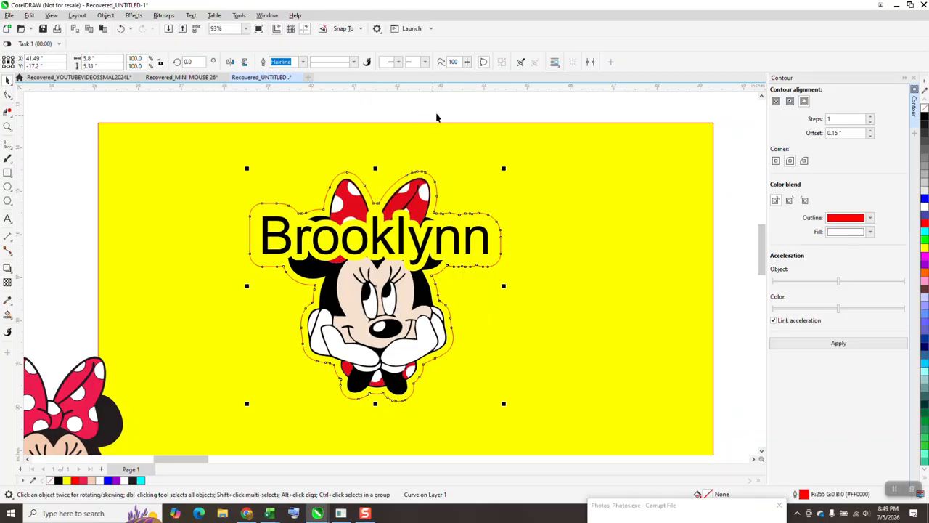
click(820, 136)
text(.05)
click(842, 344)
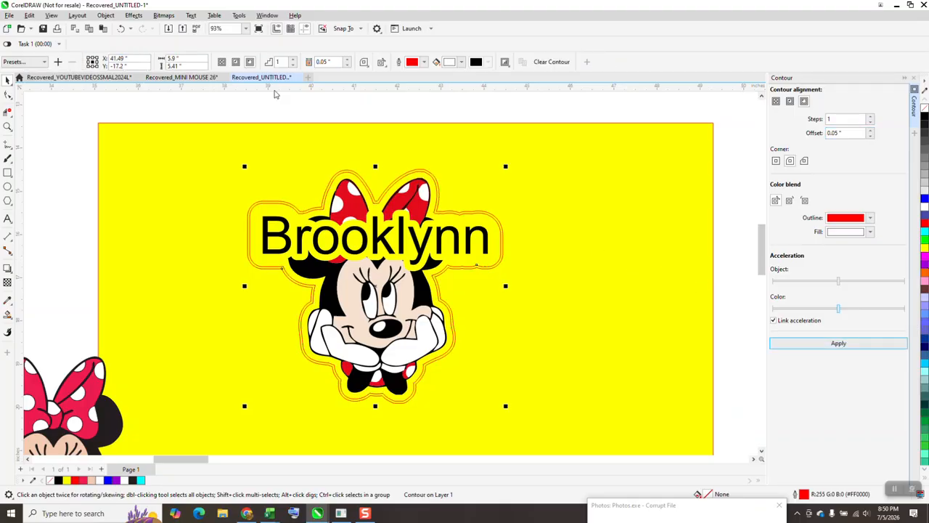
Break the 0.05 inch contour apart and move the inner outline 8 inches to the right.
click(110, 17)
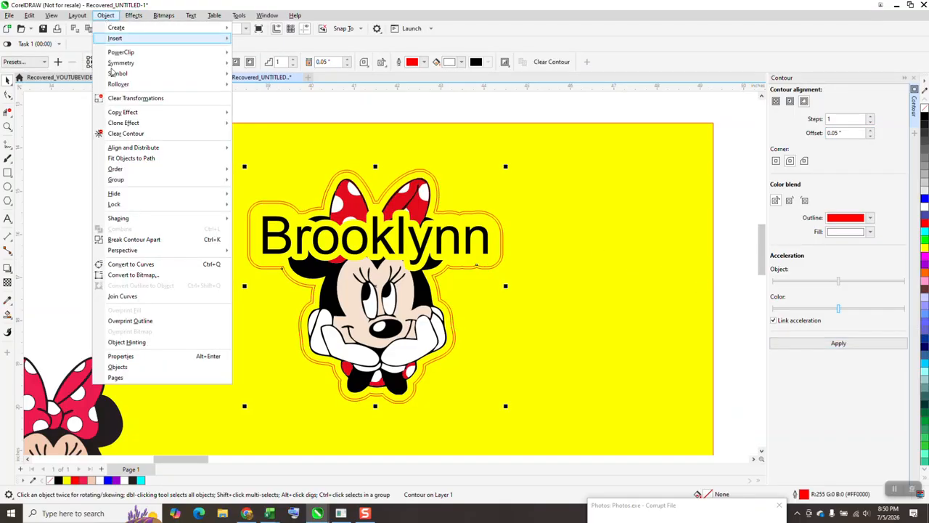
mouse_move(123, 170)
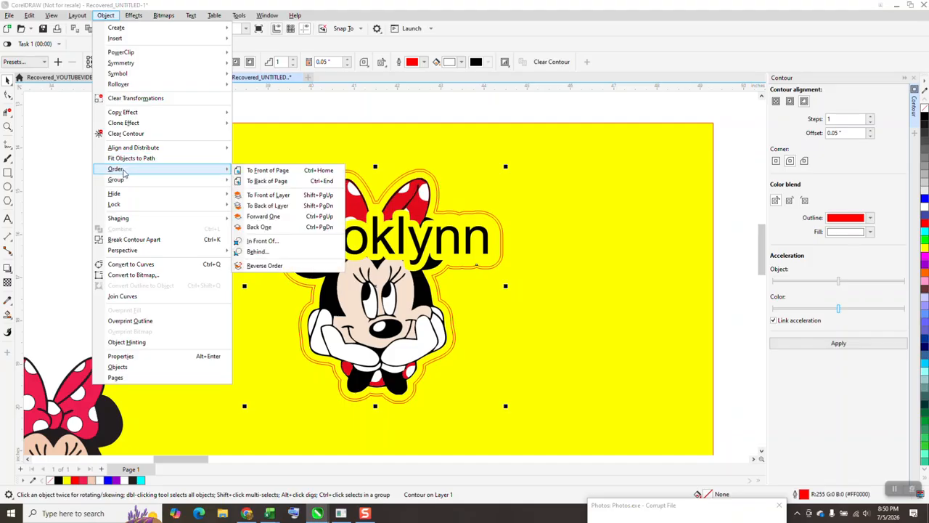
click(136, 240)
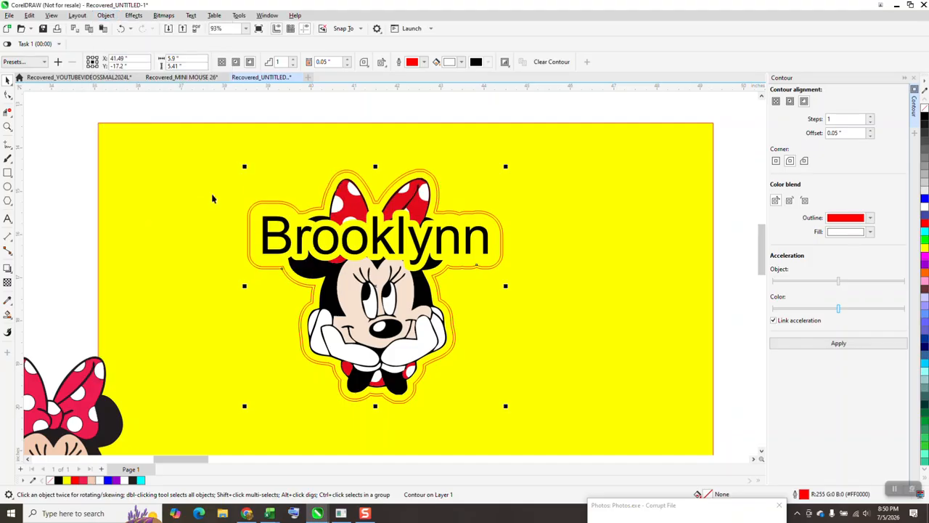
click(295, 111)
click(498, 220)
key(Right)
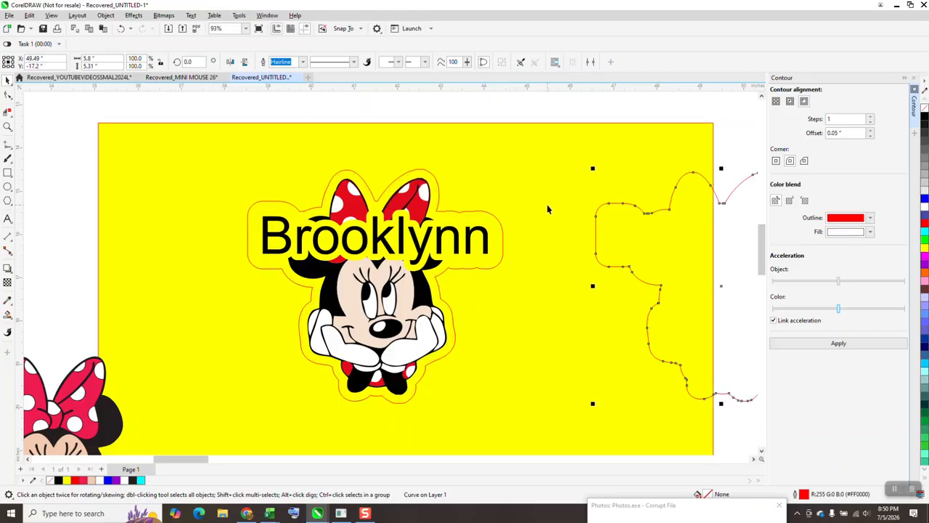
Fill the separated inner outline with blue and move it 8 inches left, back over the figure and name.
key(Left)
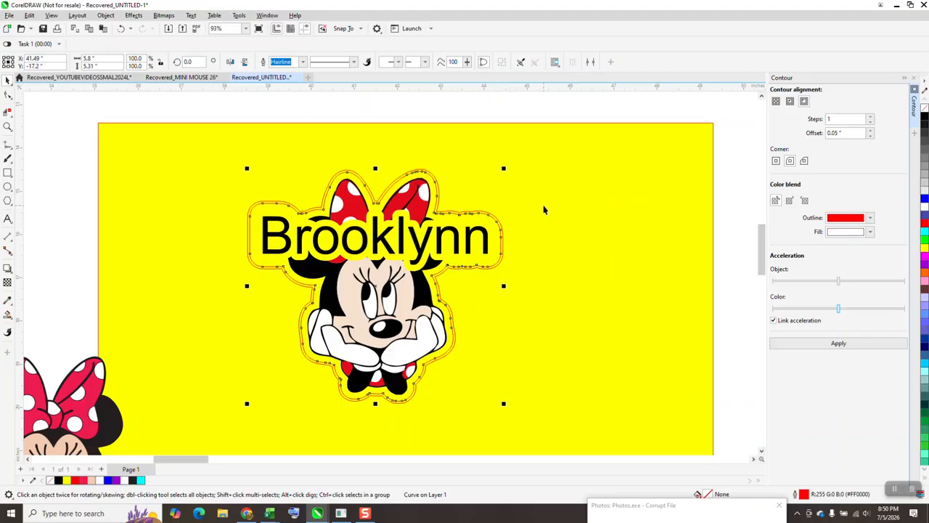
key(Right)
scroll(441, 217, down, 2)
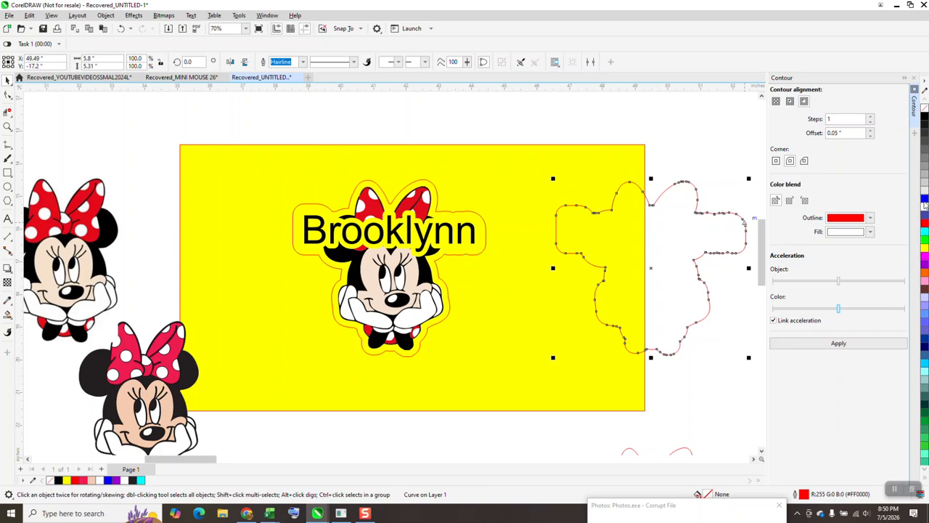
click(924, 200)
key(Left)
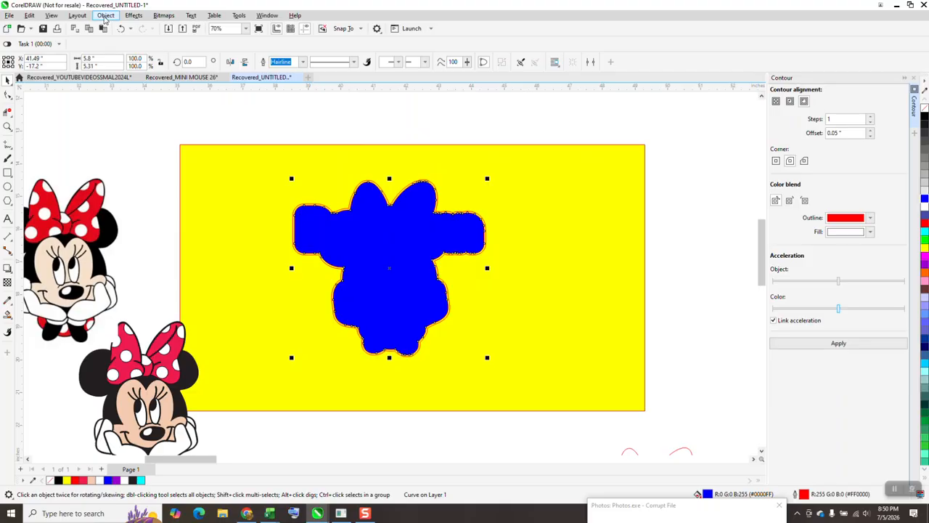
Try to reorder the blue shape one level back and the yellow rectangle one level forward.
click(105, 16)
mouse_move(113, 173)
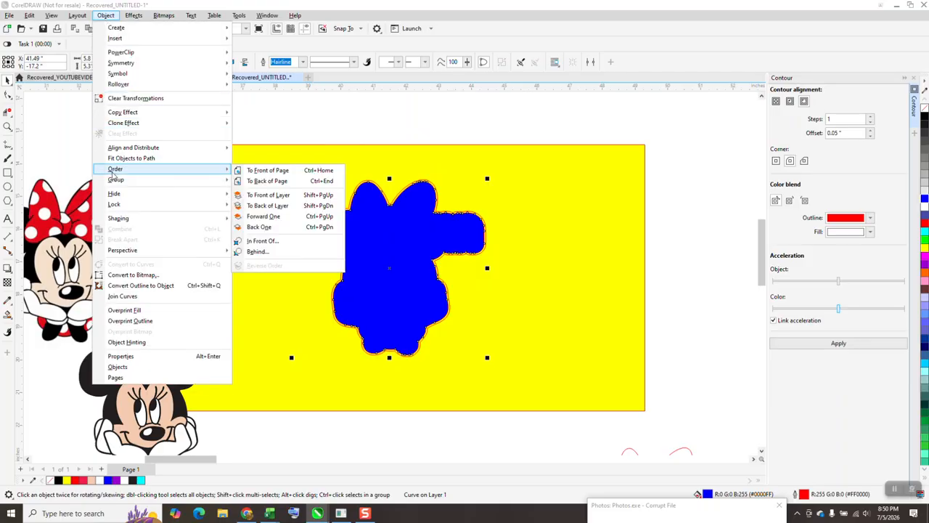
click(256, 227)
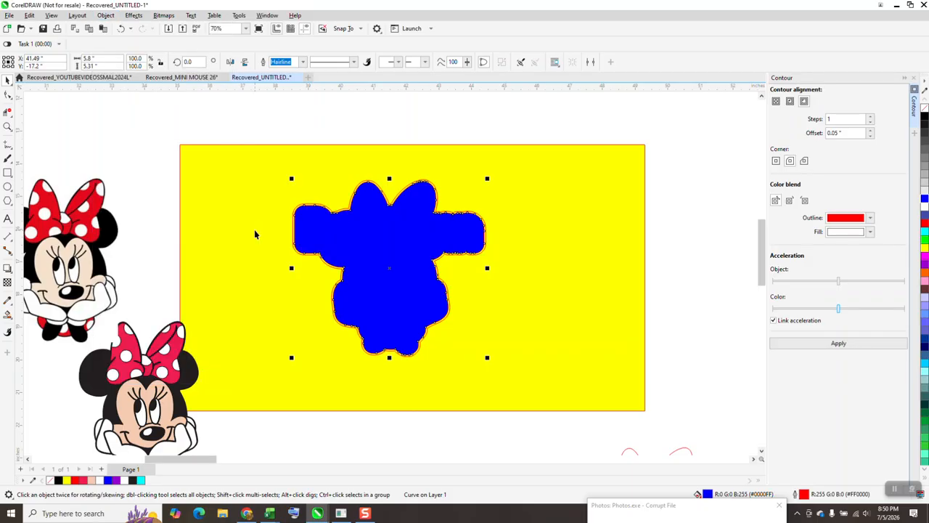
click(284, 180)
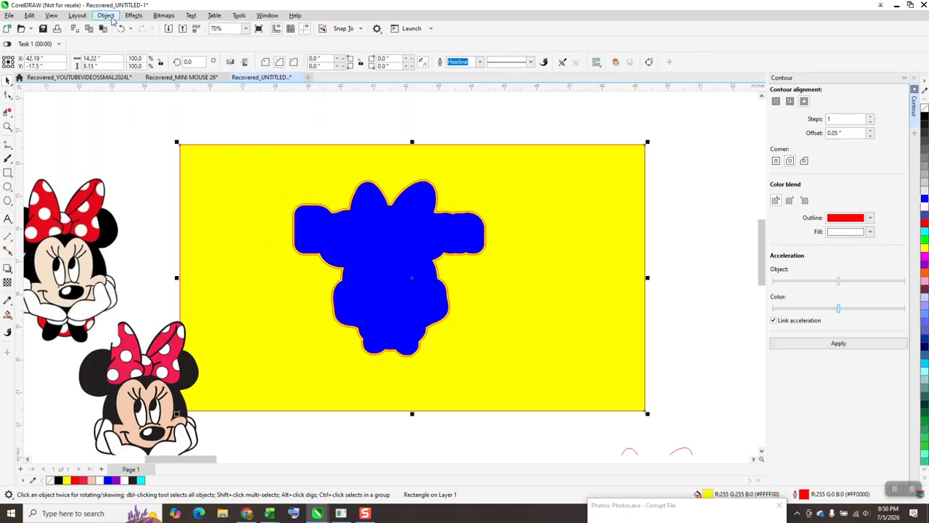
click(106, 15)
mouse_move(159, 170)
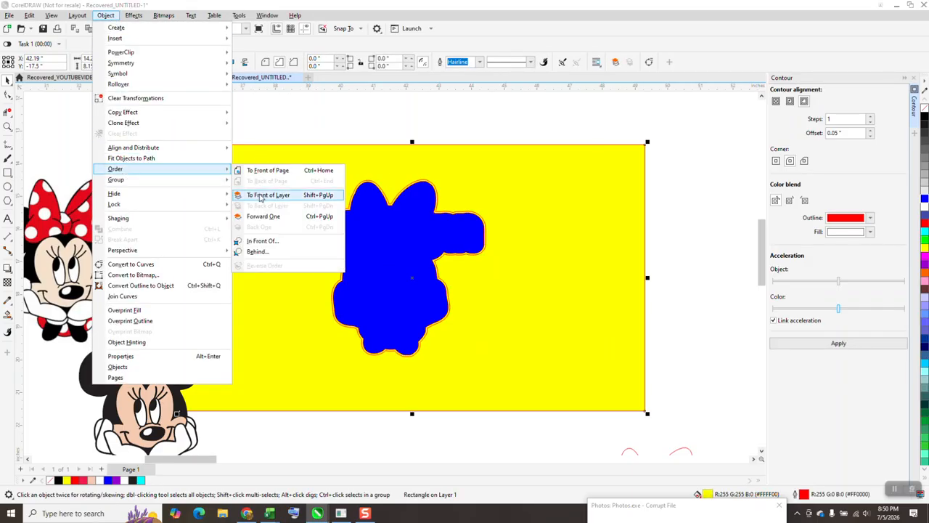
click(259, 216)
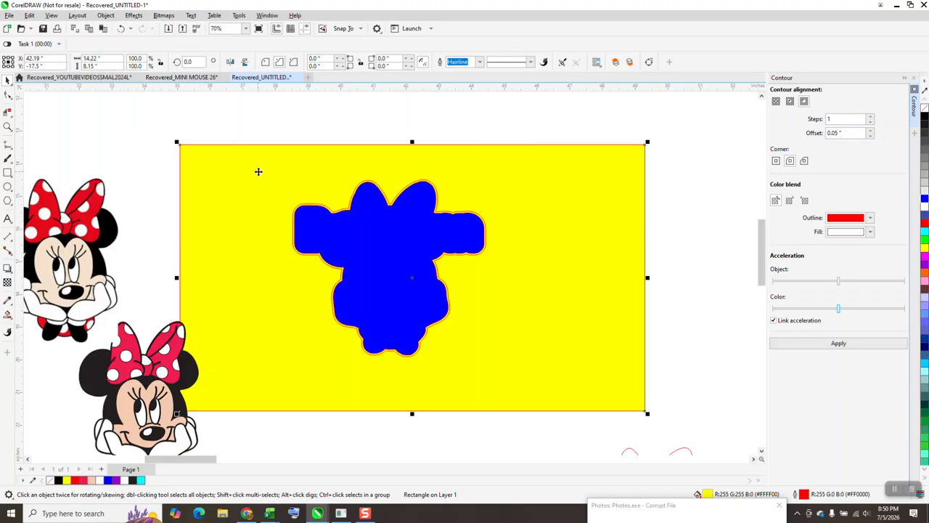
click(121, 29)
click(122, 29)
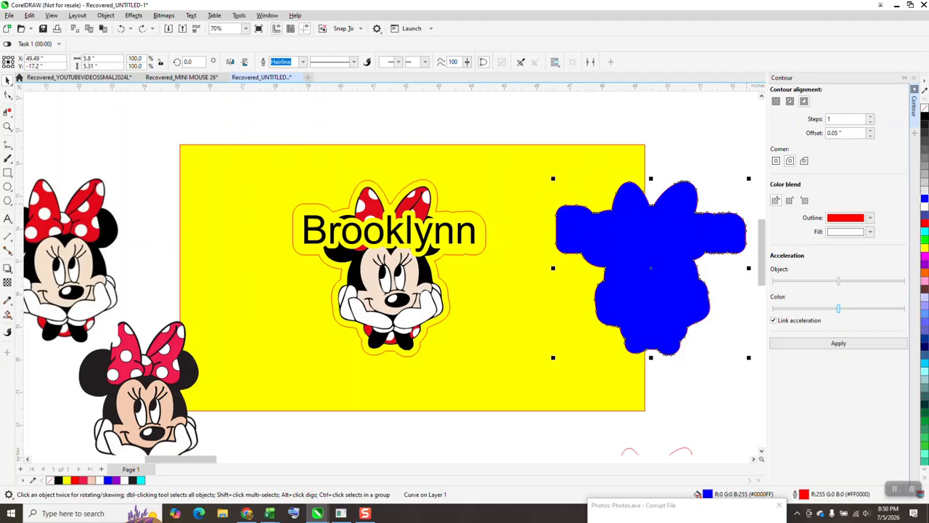
Remove the blue shape's outline and move it 8 inches left over the figure and name.
right_click(926, 114)
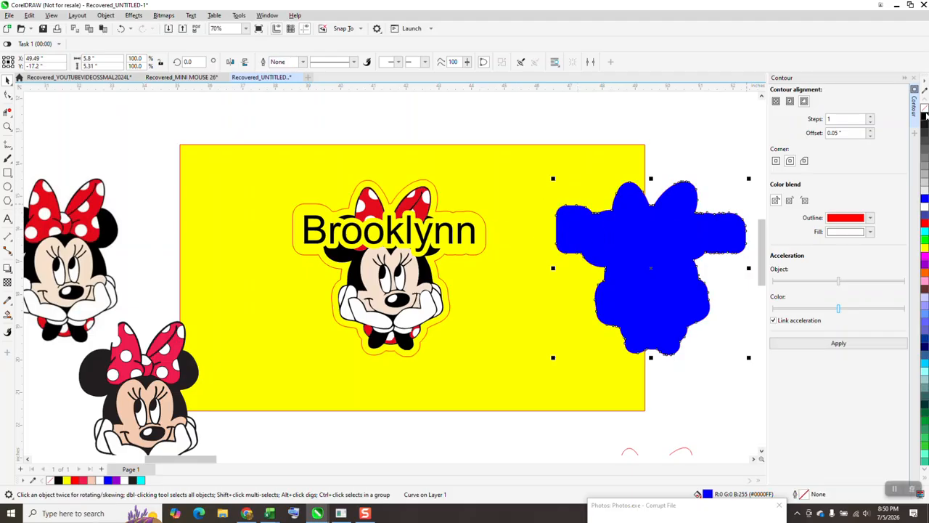
key(Left)
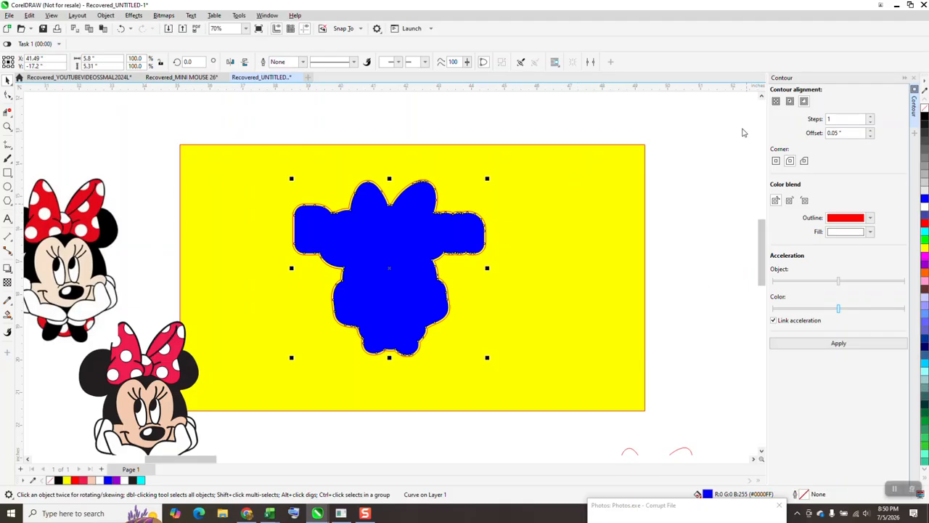
Send the blue shape to the back of the page, followed by the yellow rectangle so it lies behind the blue.
click(106, 15)
mouse_move(135, 174)
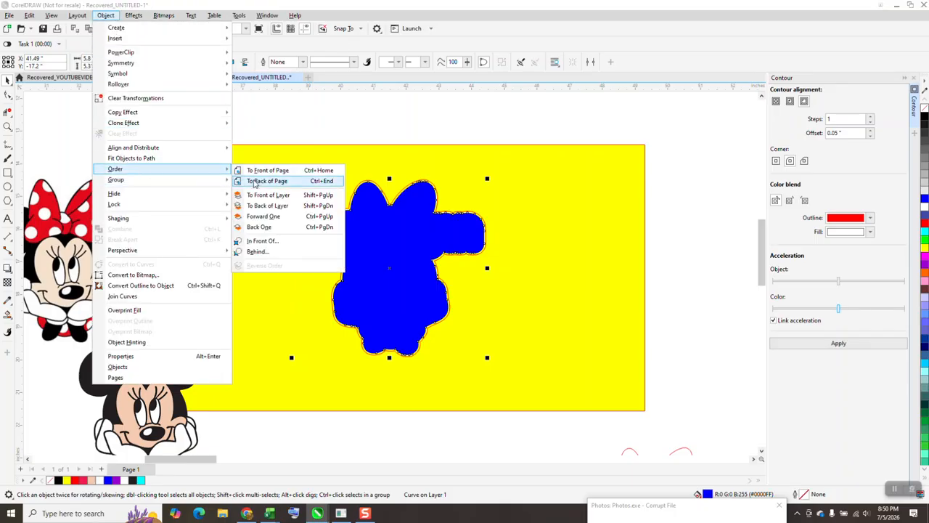
click(254, 180)
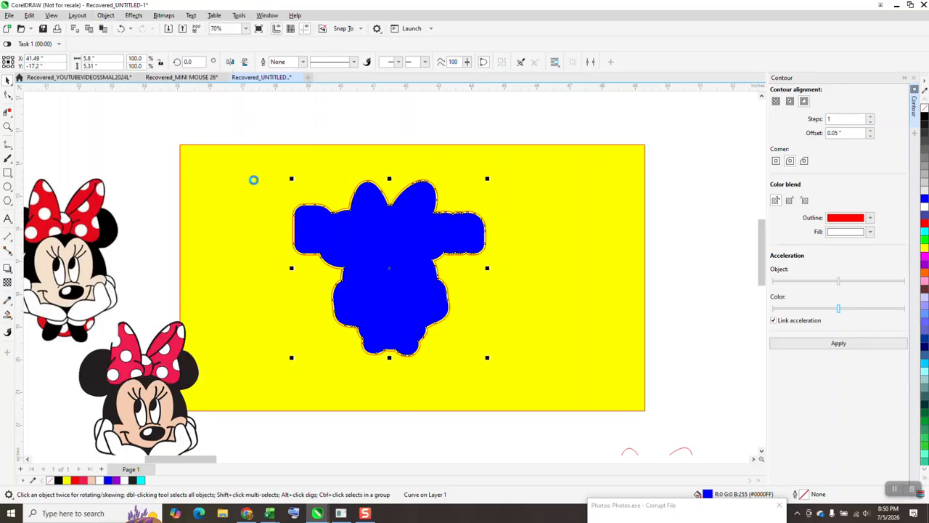
click(547, 176)
click(106, 16)
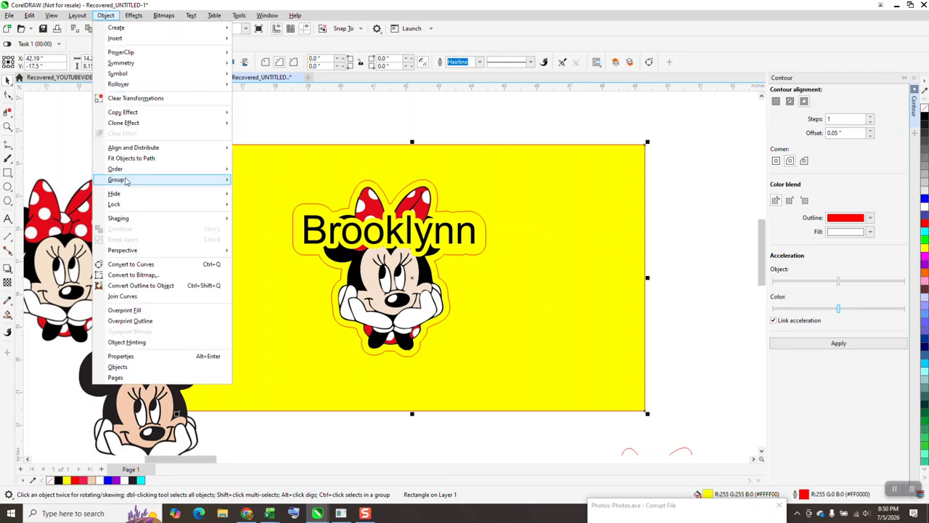
mouse_move(138, 169)
click(265, 181)
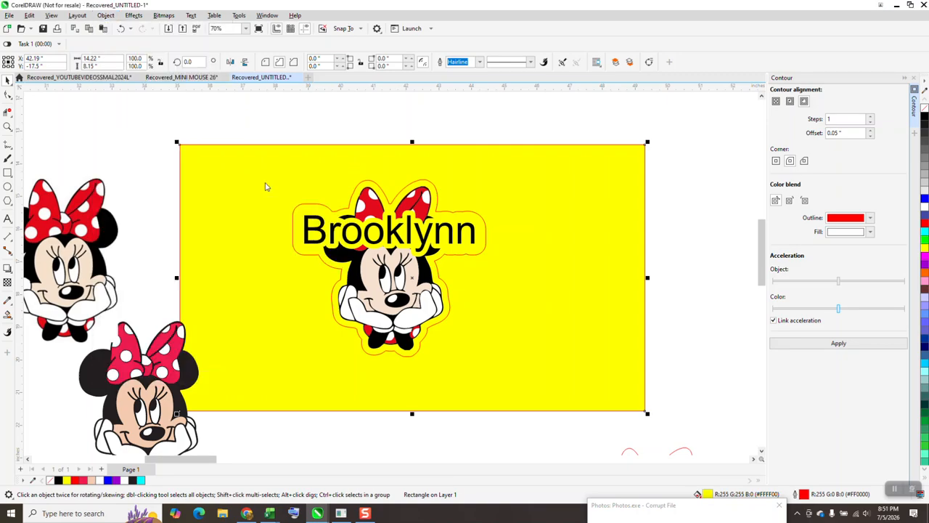
click(396, 135)
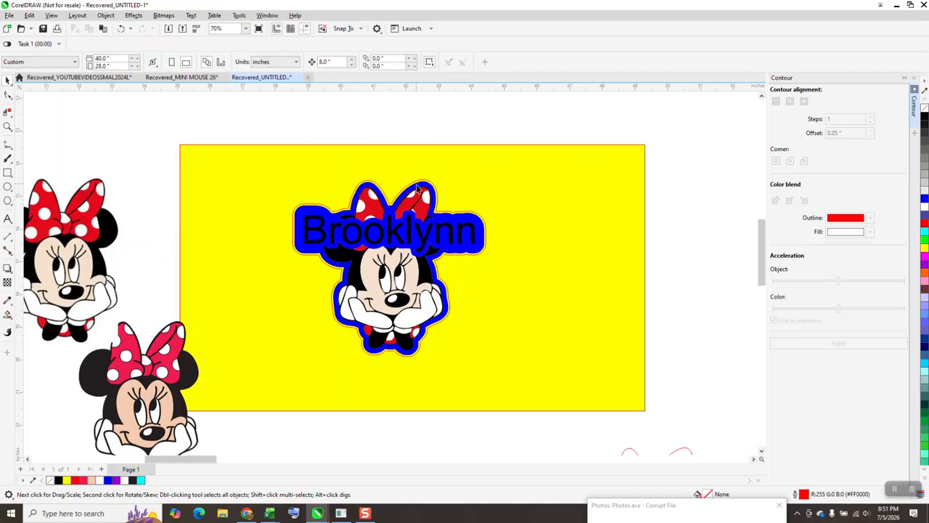
Arrange the two loose Minnie Mouse figures one above the other, just outside the yellow rectangle's left edge.
click(8, 127)
drag(290, 185, 538, 374)
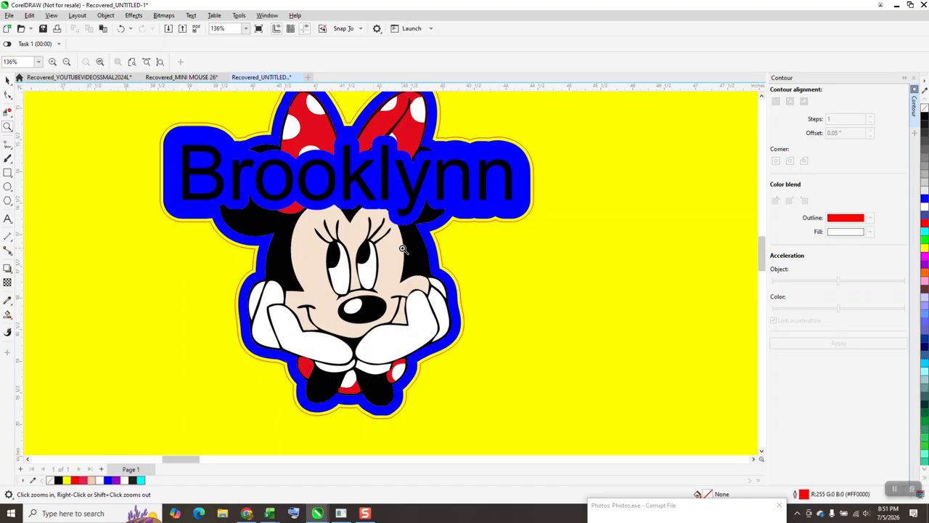
scroll(402, 246, down, 4)
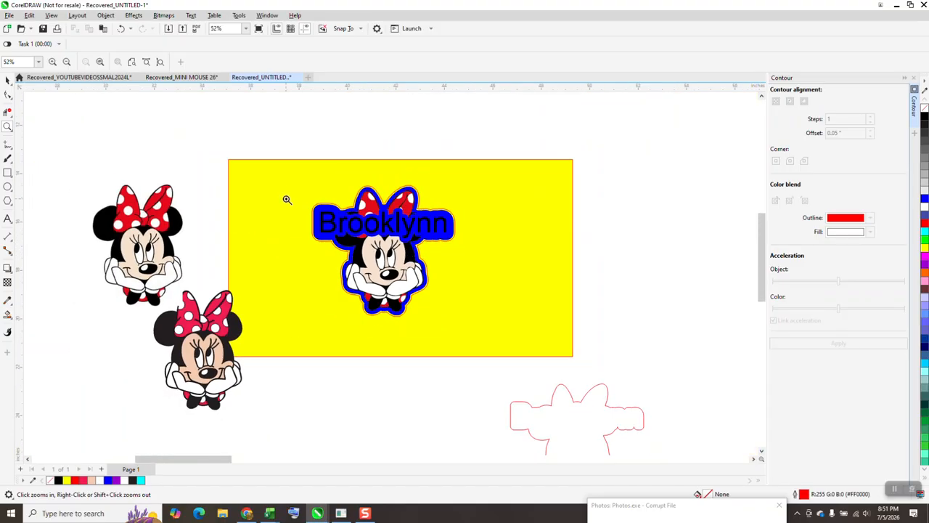
drag(135, 225, 154, 171)
drag(215, 346, 176, 330)
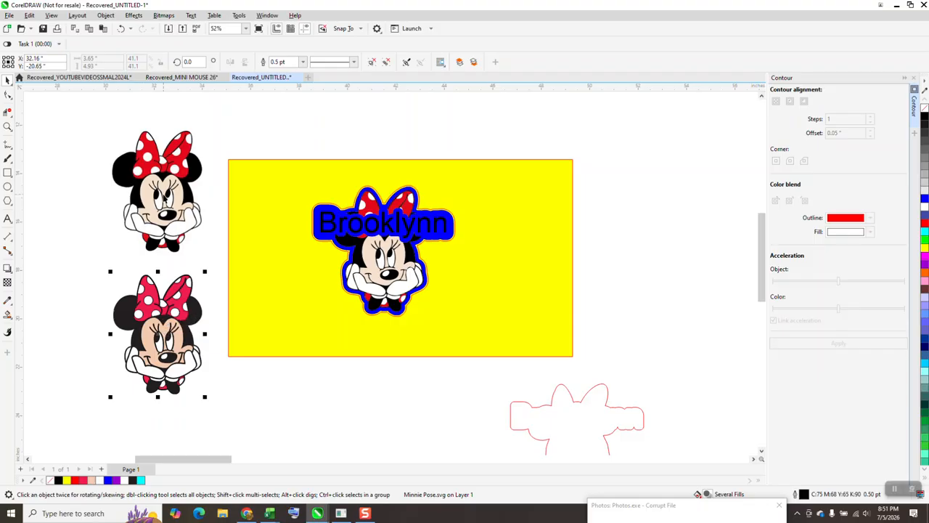
Move the red-bow Minnie bitmap to the yellow rectangle's right side and scale it down to about 2.23 by 3.01 inches.
drag(166, 194, 635, 204)
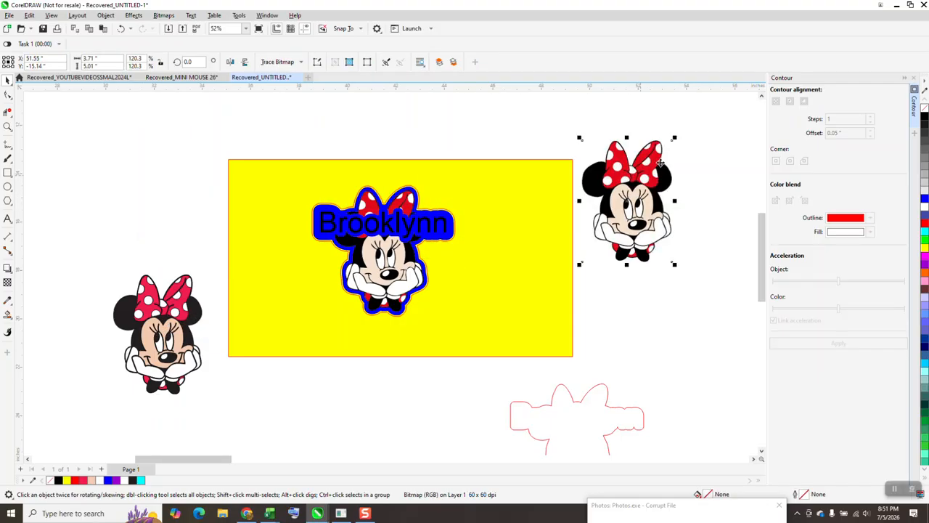
drag(673, 142, 617, 221)
drag(589, 253, 605, 191)
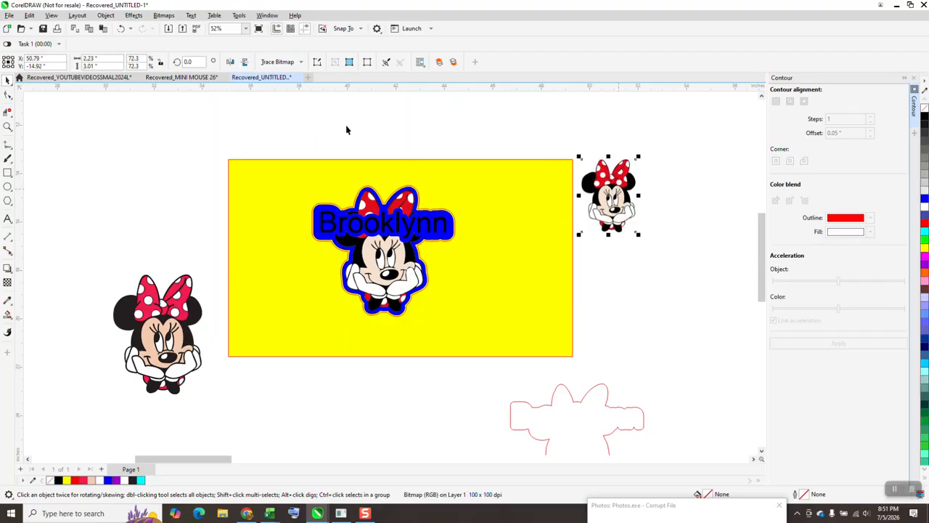
Outline-trace the small bitmap as Clipart, removing the background color from the entire image, and place the traced copy on the yellow rectangle.
click(301, 63)
mouse_move(302, 99)
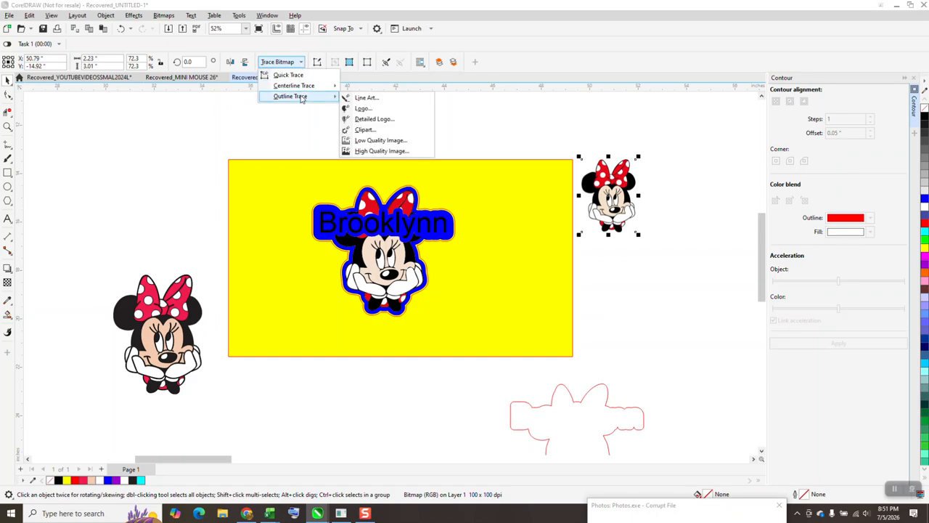
click(364, 129)
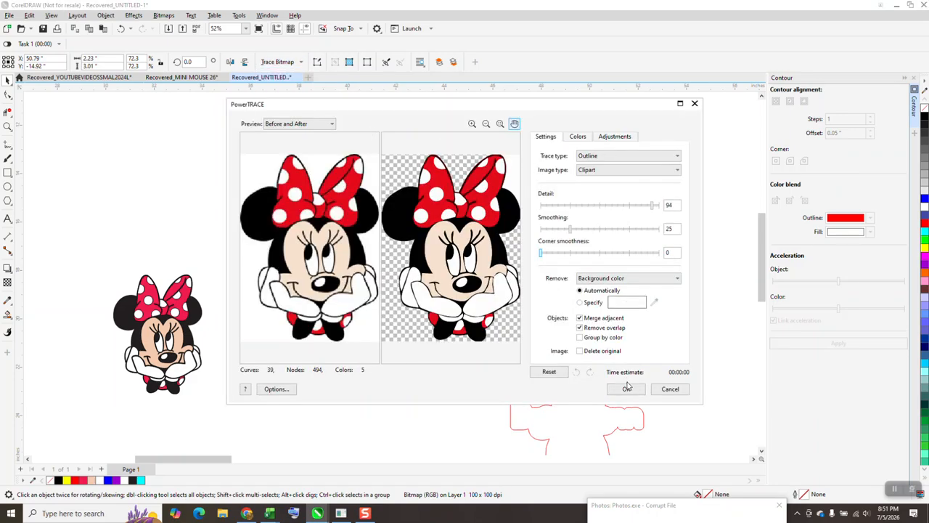
click(676, 279)
click(590, 301)
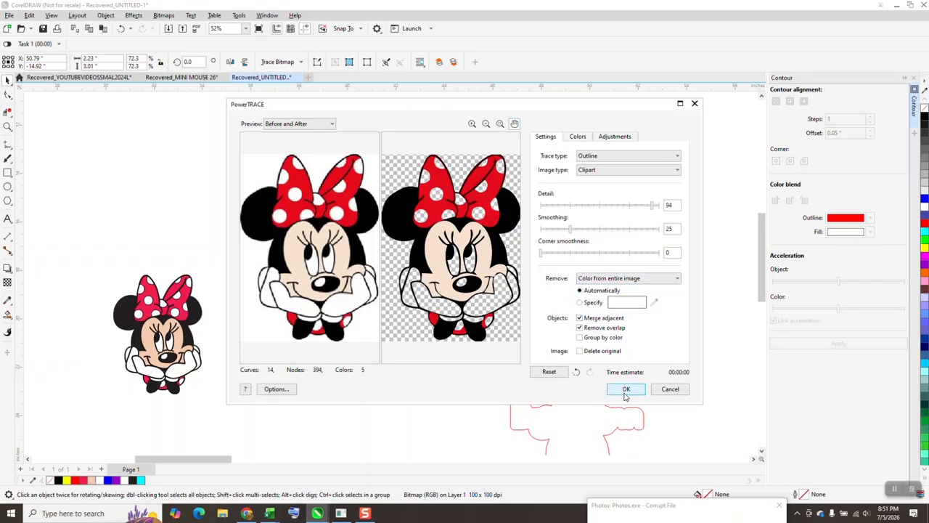
click(625, 388)
drag(622, 205, 527, 280)
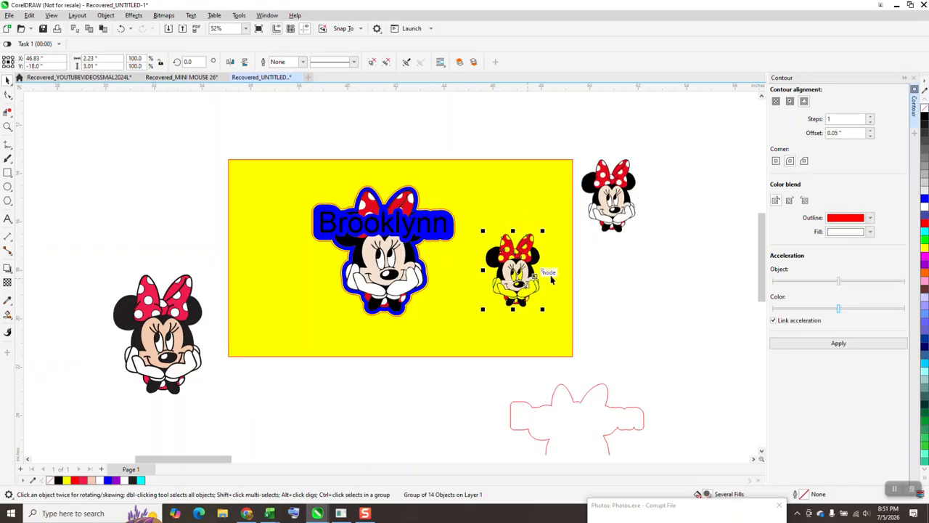
Examine the traced figure's bow, polka dots and ear edges up close against the yellow background.
click(8, 127)
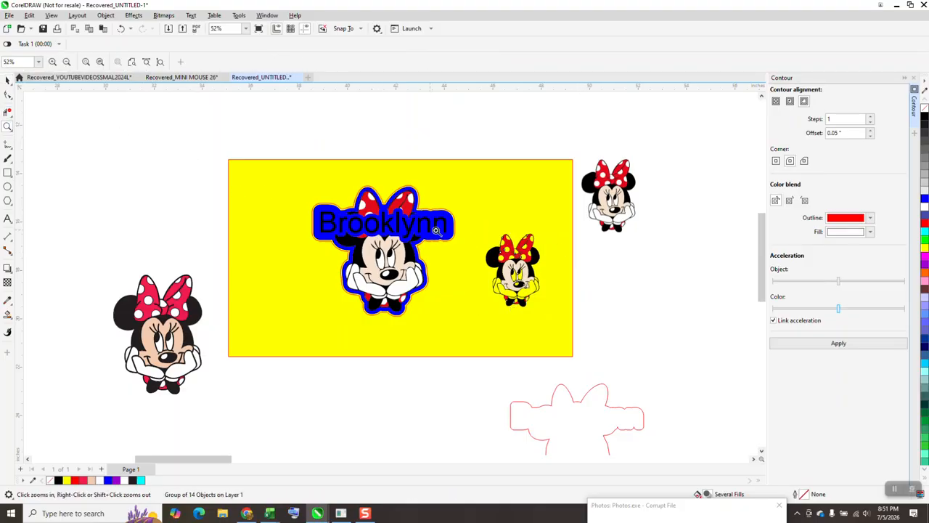
drag(496, 241, 522, 263)
scroll(416, 254, down, 2)
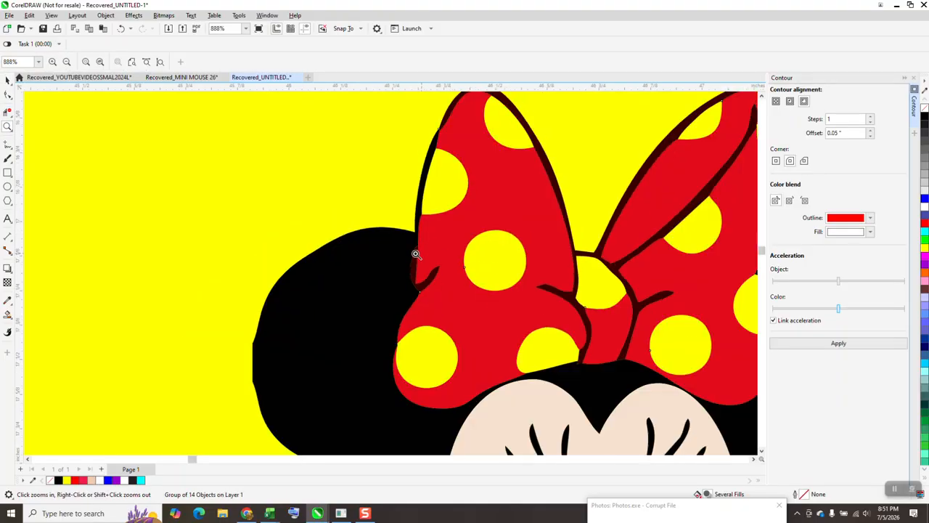
drag(404, 239, 457, 290)
scroll(451, 278, down, 3)
scroll(429, 269, down, 4)
click(8, 81)
scroll(414, 186, down, 2)
drag(580, 341, 335, 348)
scroll(326, 337, down, 2)
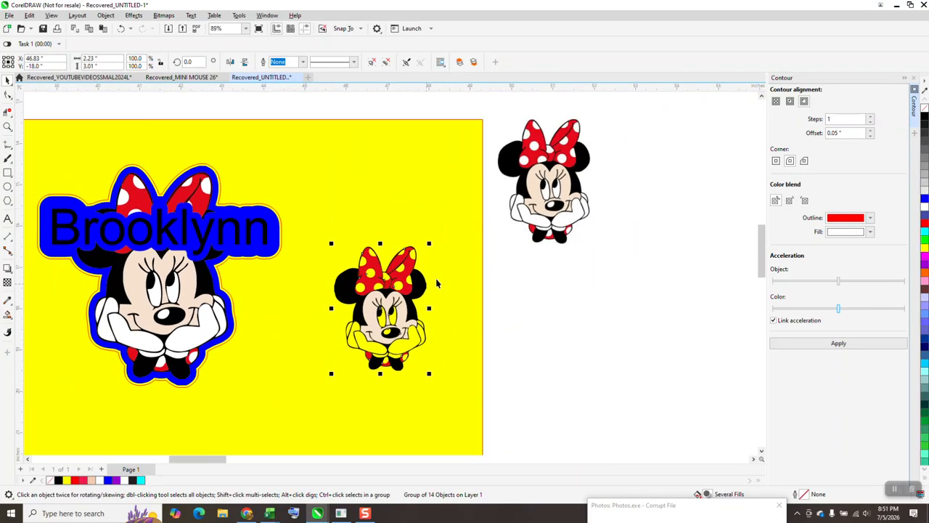
Remove the traced figure's fill and give it a black outline.
click(924, 108)
right_click(923, 116)
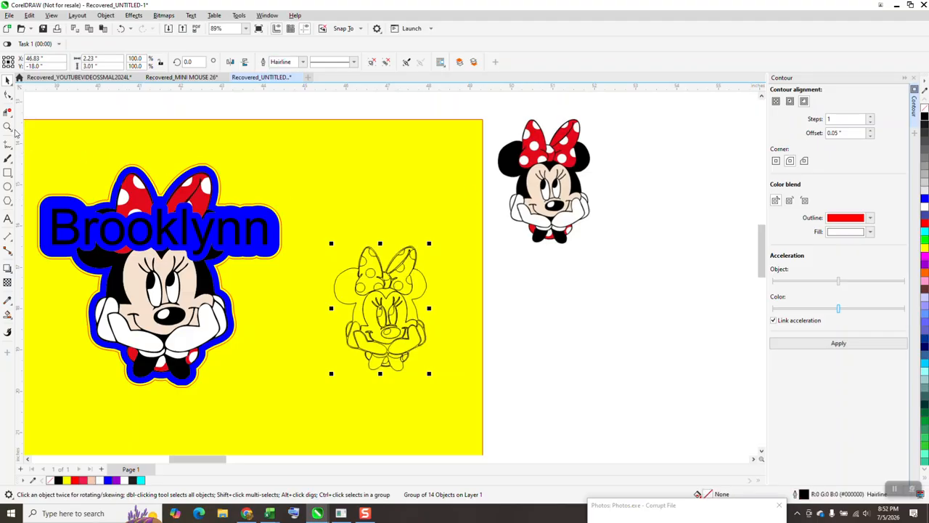
Try to clean up the traced bow by deleting its inner line segments with the Virtual Segment Delete tool.
click(8, 127)
drag(341, 251, 378, 289)
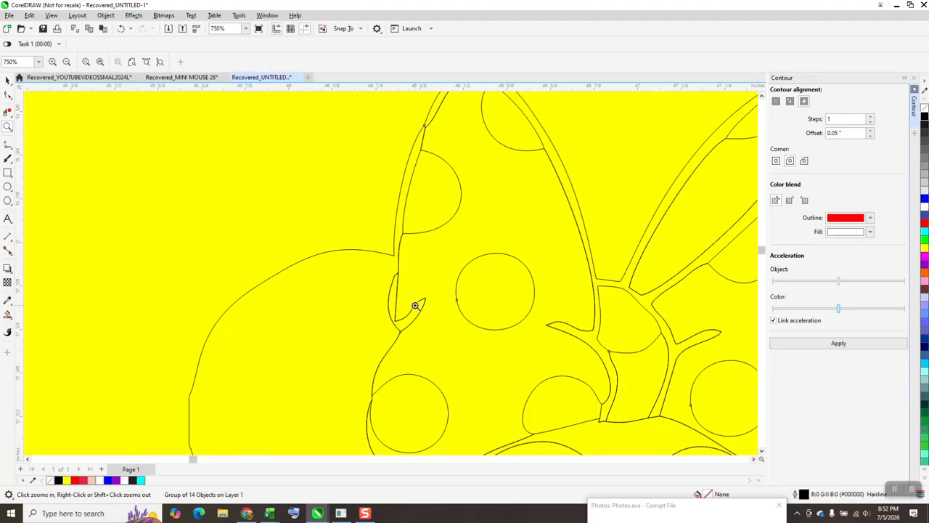
click(8, 111)
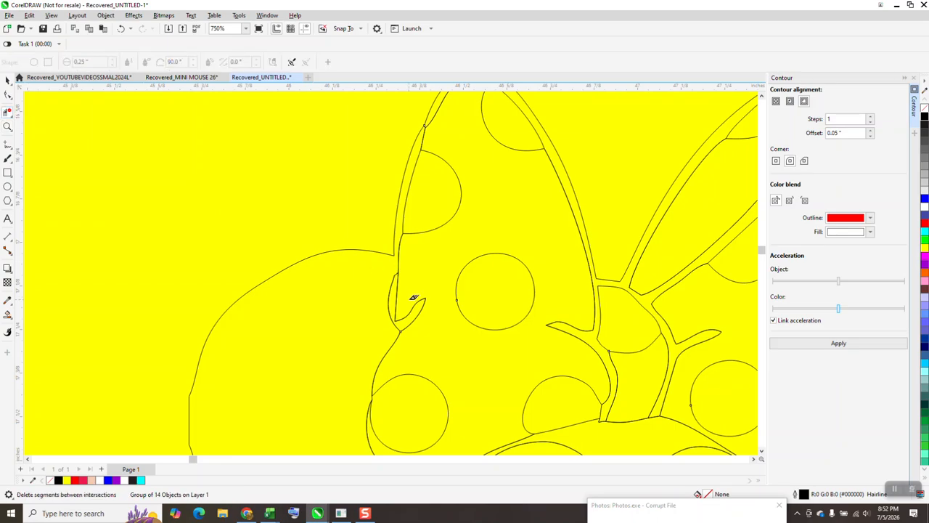
click(416, 322)
scroll(426, 294, down, 2)
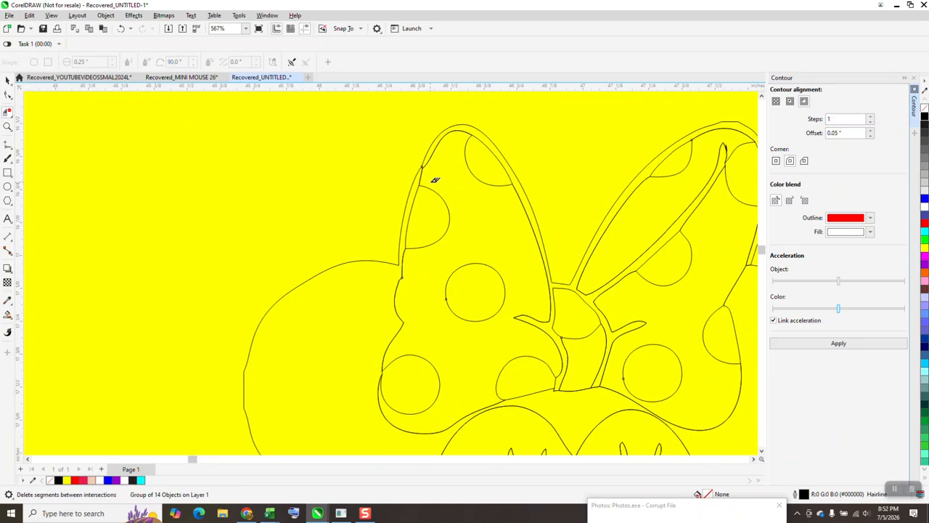
click(421, 174)
click(402, 267)
scroll(402, 309, down, 3)
click(122, 29)
click(429, 188)
click(475, 233)
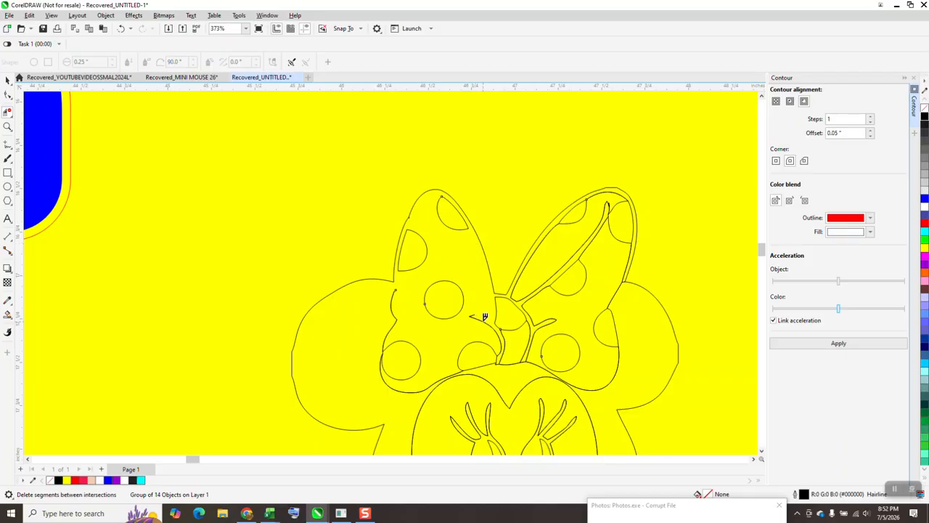
scroll(504, 225, down, 3)
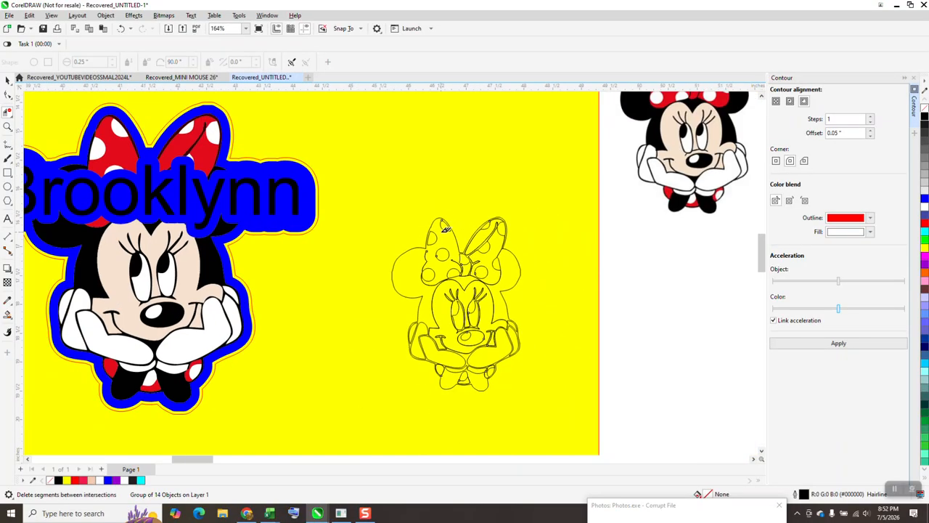
Undo the segment deletions on the traced figure's bow.
click(122, 31)
click(122, 31)
click(123, 30)
click(123, 30)
click(122, 30)
click(123, 31)
click(123, 30)
Fill the traced figure's ears, head, glove outlines and shoes with black using Smart Fill.
click(8, 127)
drag(417, 244, 466, 288)
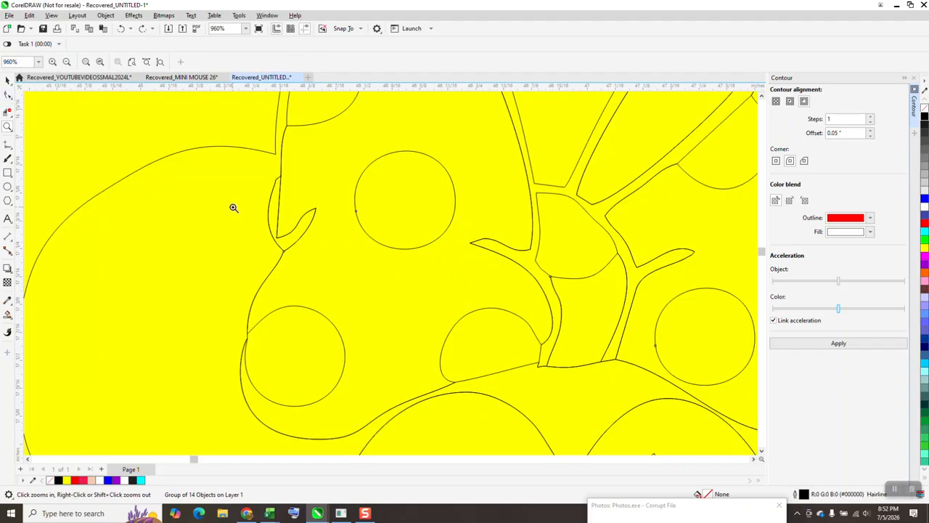
scroll(329, 220, down, 2)
scroll(328, 190, down, 4)
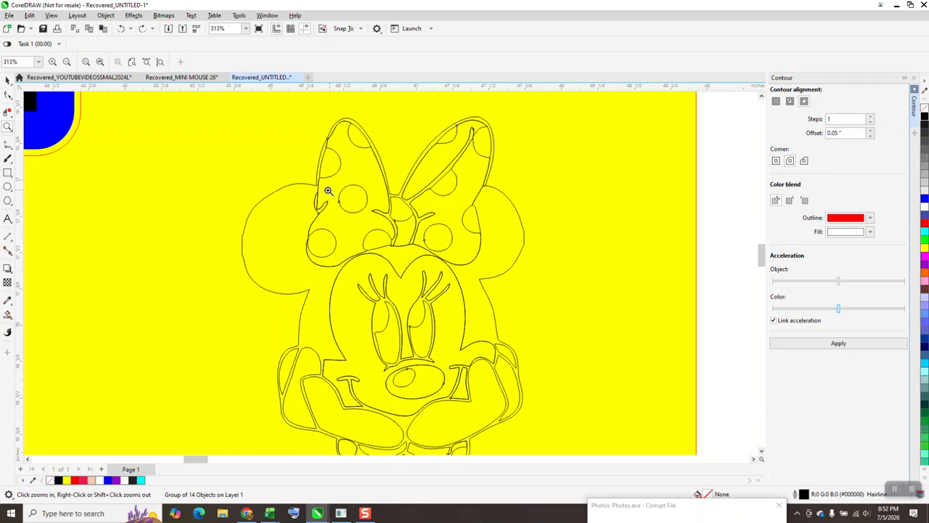
scroll(425, 249, down, 1)
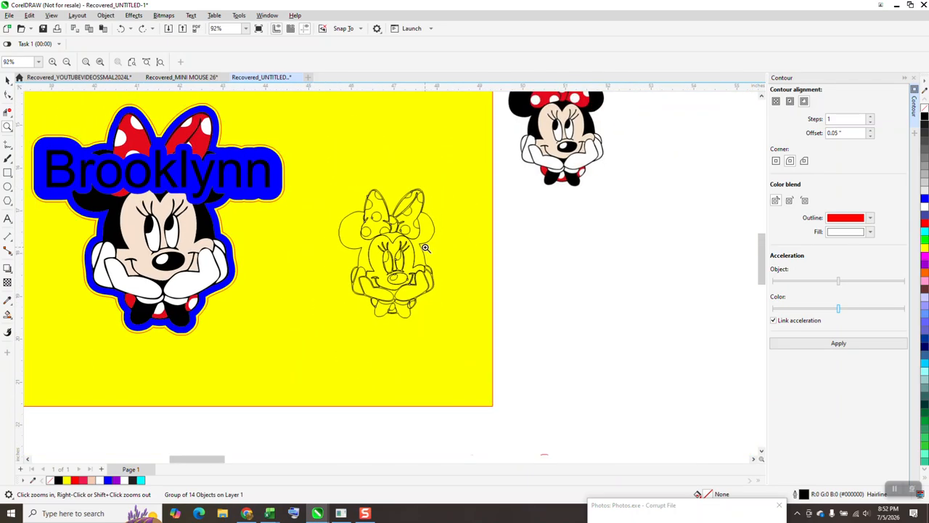
click(8, 314)
click(110, 64)
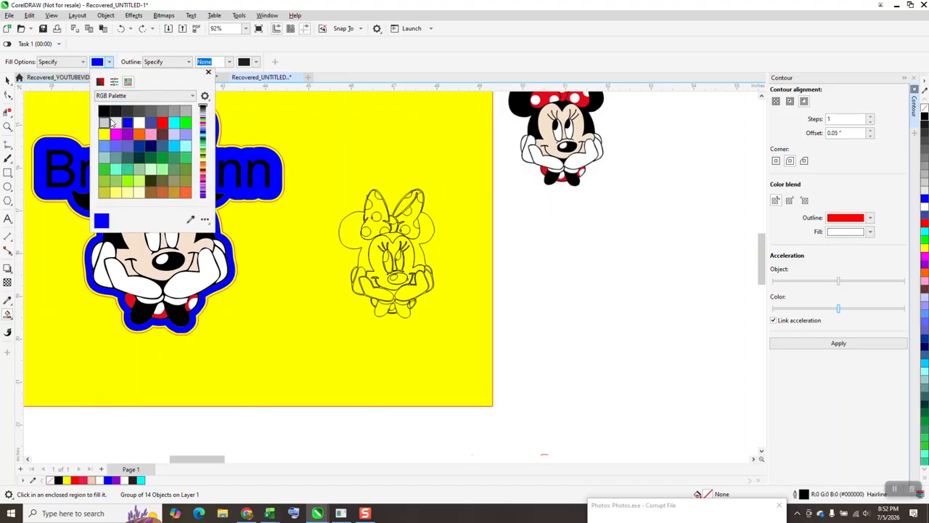
click(104, 111)
click(349, 233)
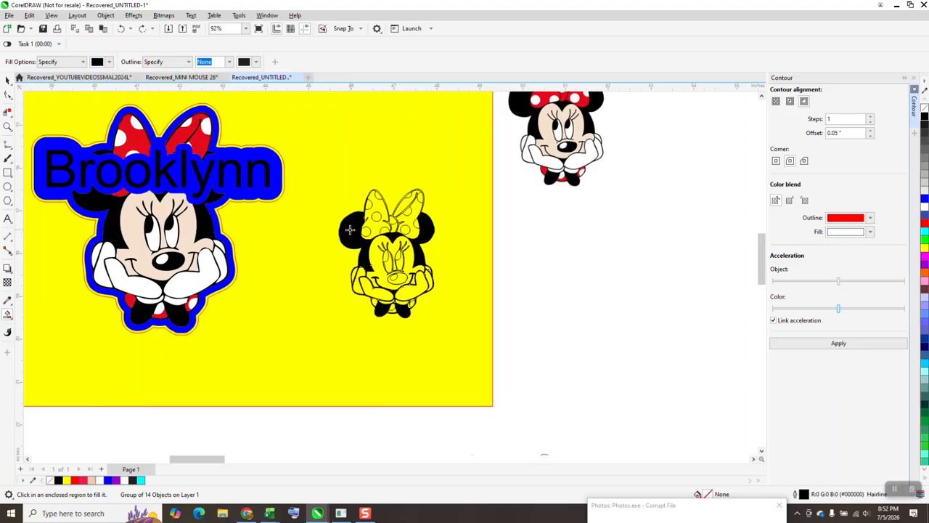
Fill the traced figure's eyelashes, pupils, nose and the thin edge beside the bow with black.
click(7, 127)
drag(355, 204, 467, 244)
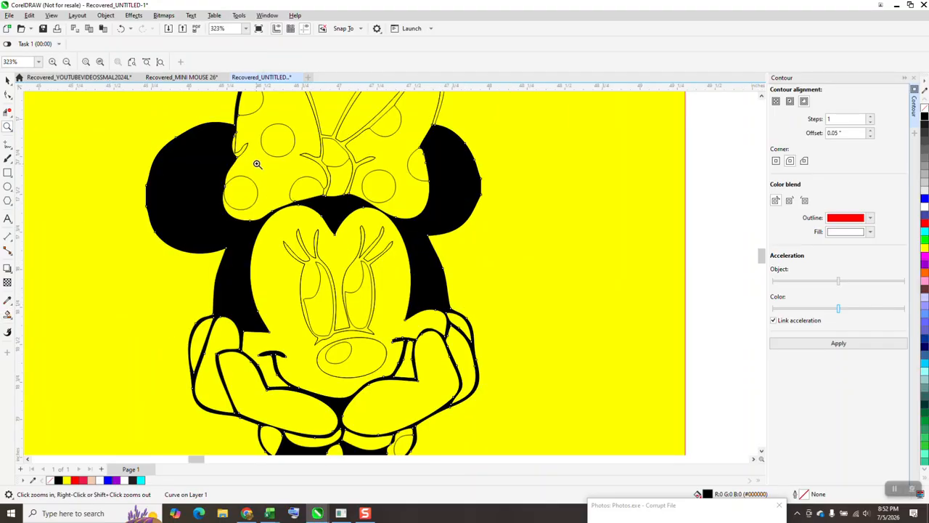
click(8, 111)
click(237, 138)
click(8, 315)
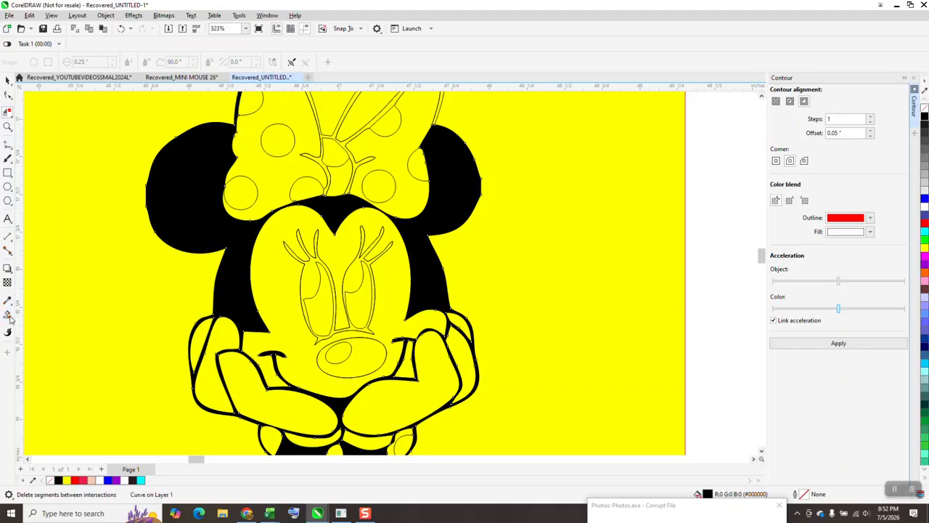
click(314, 276)
scroll(370, 285, down, 1)
click(371, 340)
scroll(387, 313, down, 8)
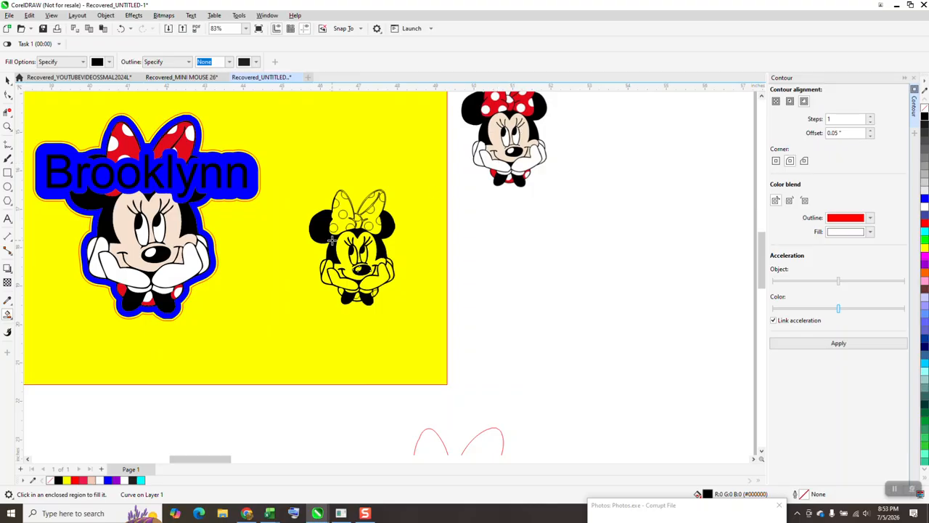
Smart Fill the outline of the traced bow with black.
click(8, 126)
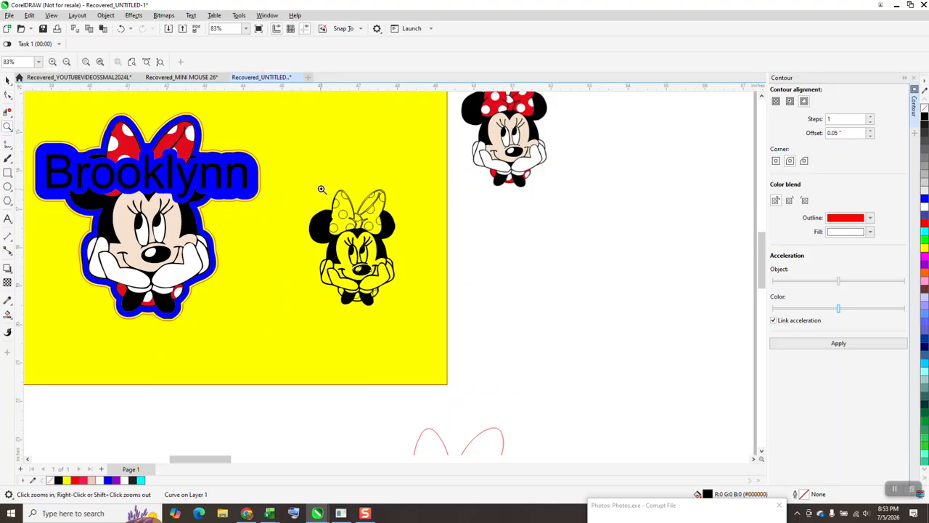
drag(322, 191, 426, 271)
click(8, 314)
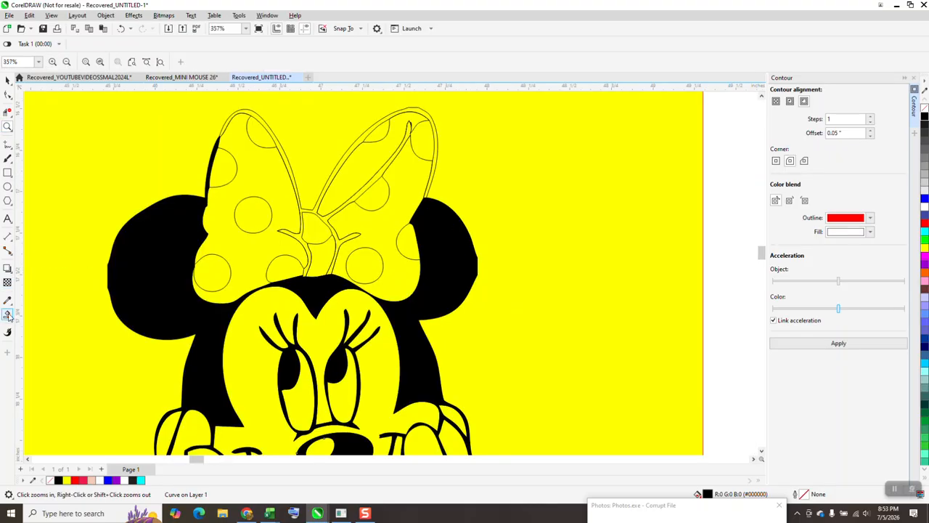
click(324, 221)
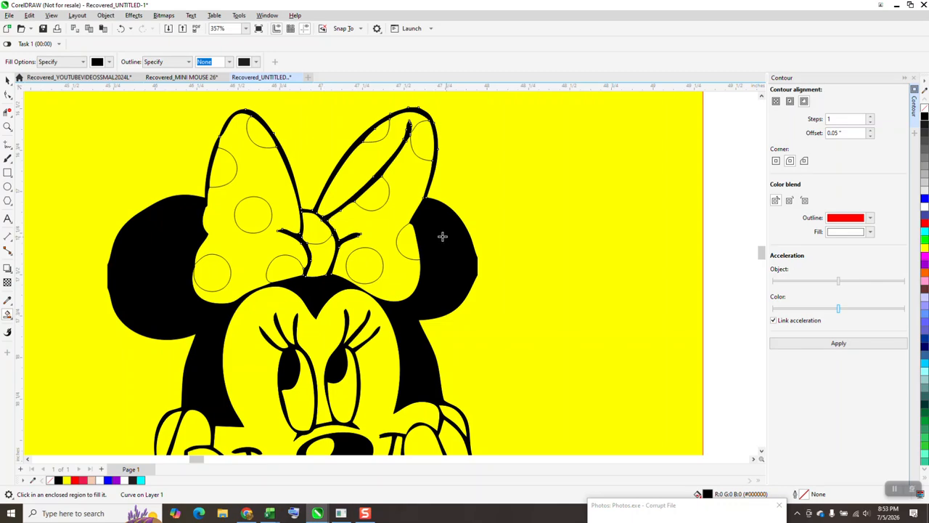
Undo the bow outline's fill and delete the small stray sliver near the bow's fold tip with Virtual Segment Delete.
click(8, 80)
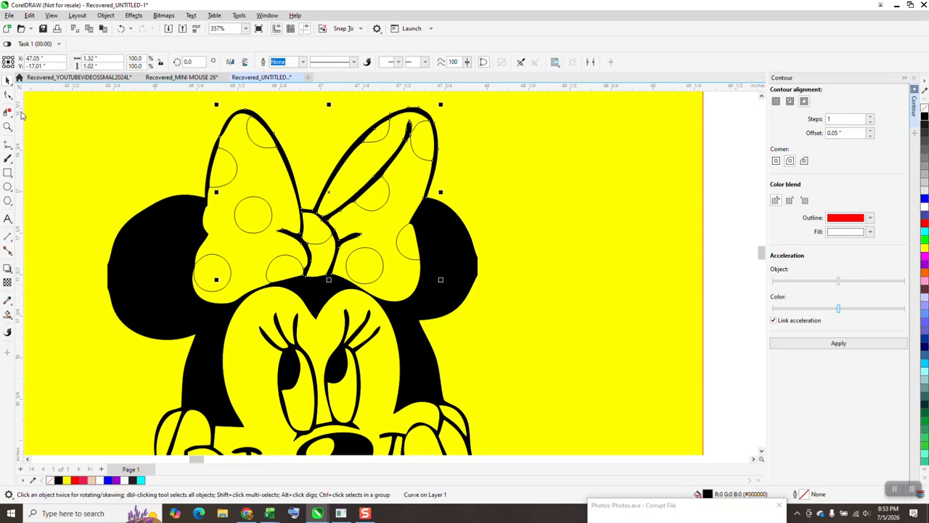
click(8, 127)
drag(396, 115, 475, 170)
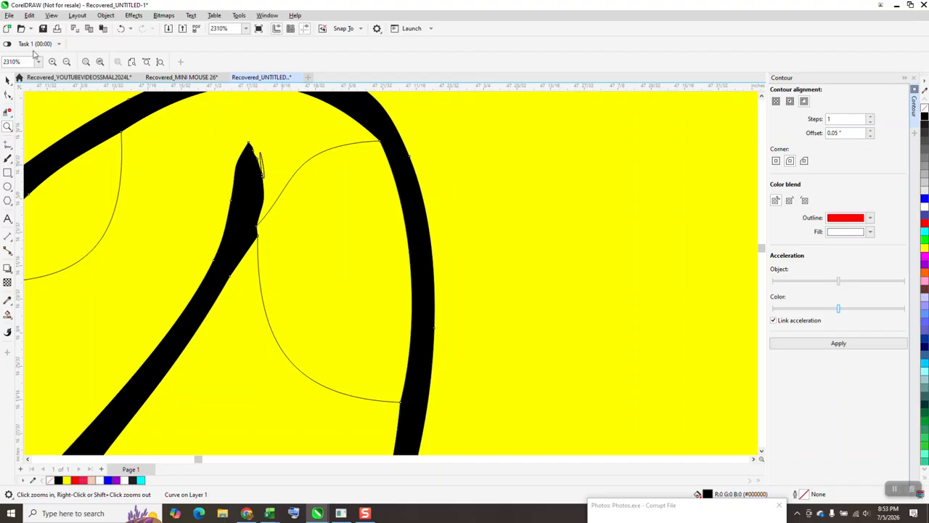
click(123, 29)
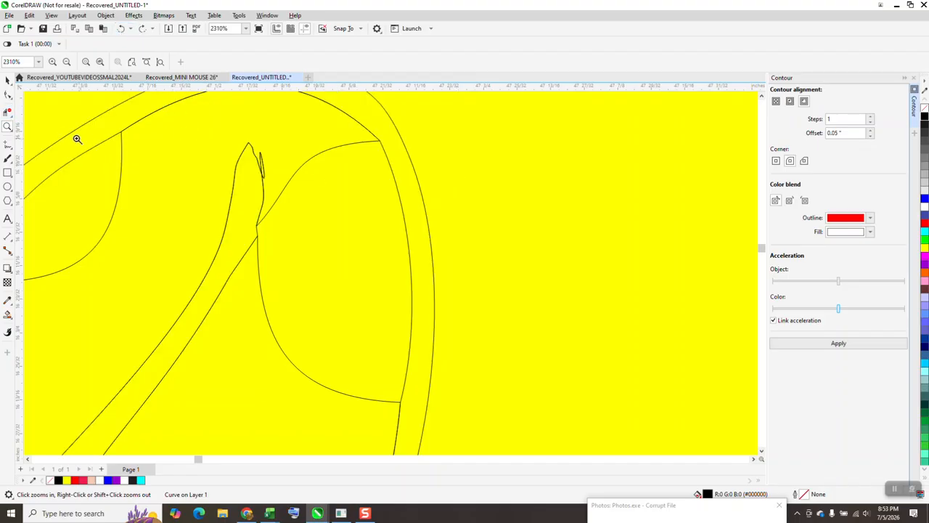
click(9, 112)
click(261, 161)
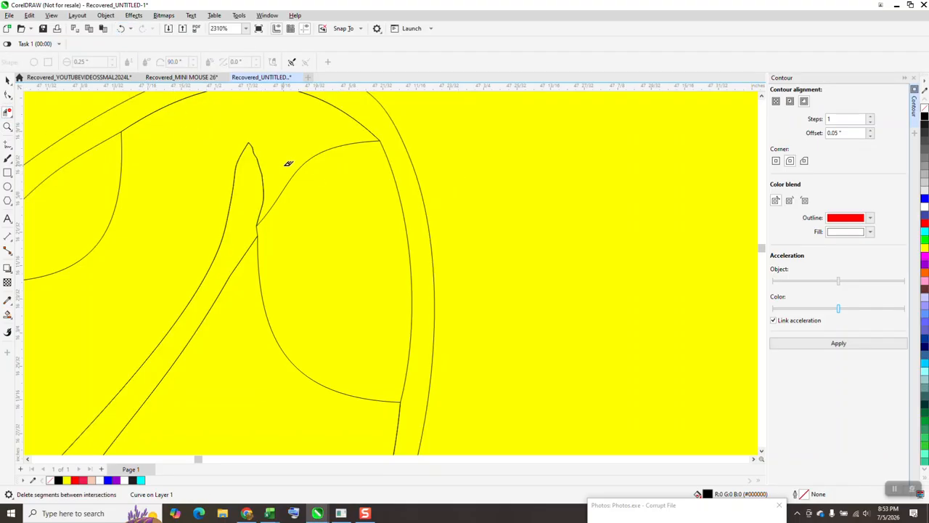
scroll(285, 161, down, 2)
scroll(281, 159, down, 1)
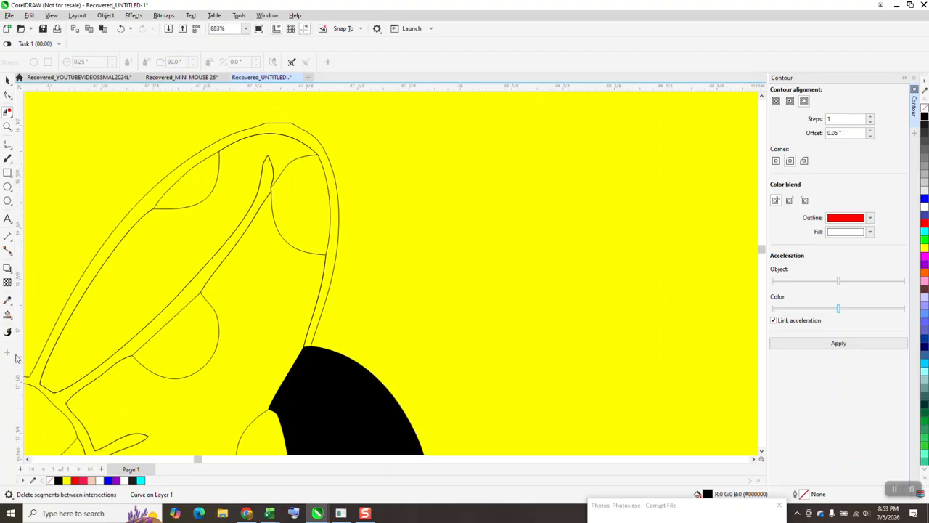
Fill the cleaned-up bow outline with black again.
click(8, 314)
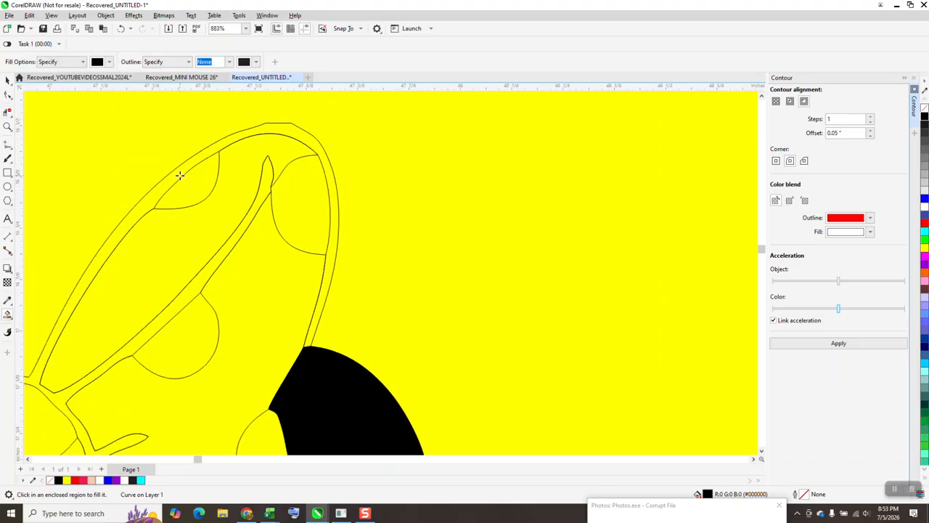
scroll(180, 175, down, 3)
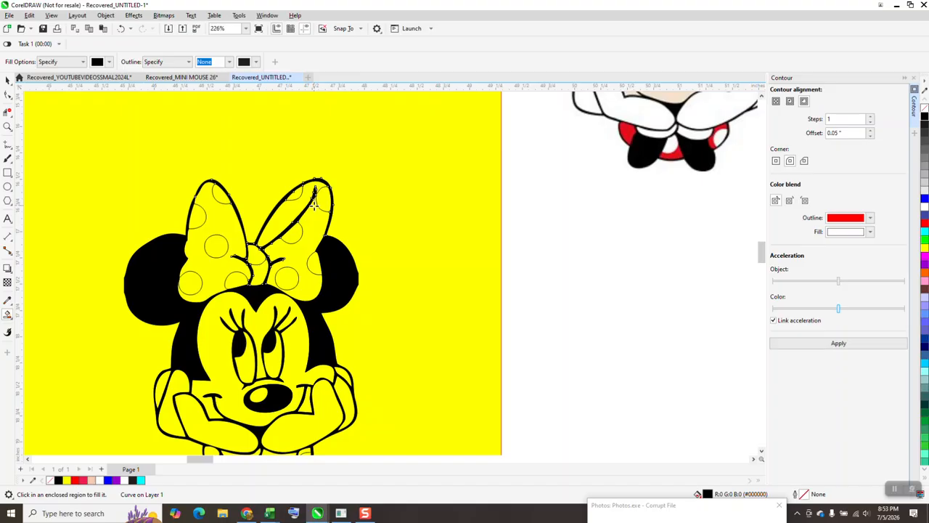
scroll(314, 205, down, 2)
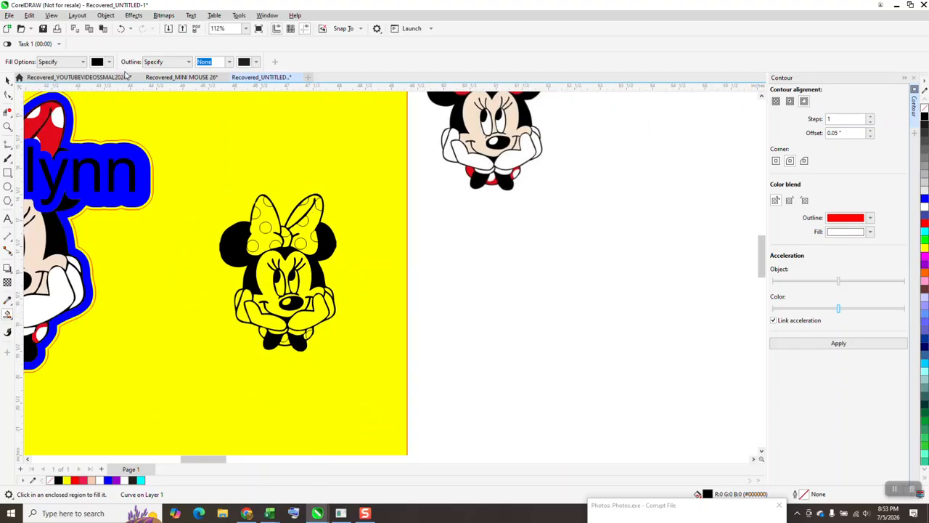
Move the Minnie bitmap down beside the traced figure and fill the traced face with skin tone #F6E1CC sampled from it.
click(8, 81)
drag(484, 133, 494, 269)
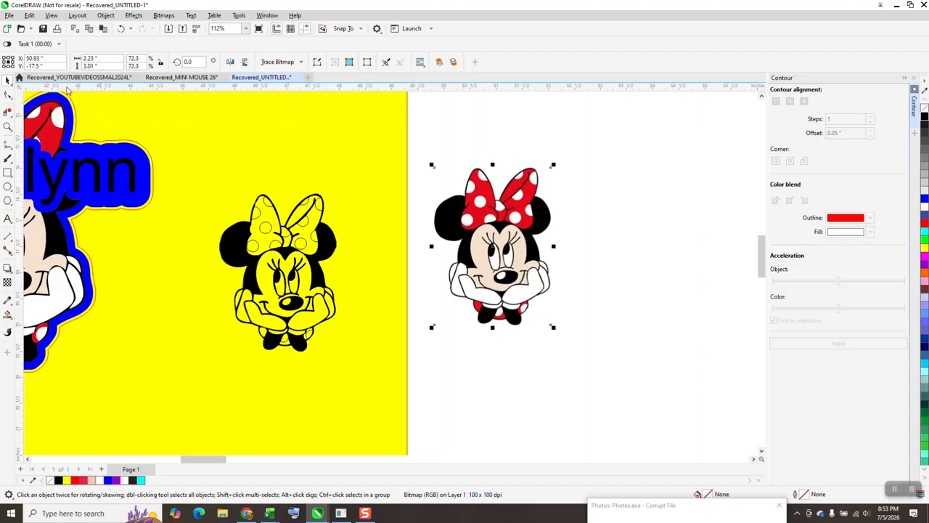
click(13, 322)
click(58, 323)
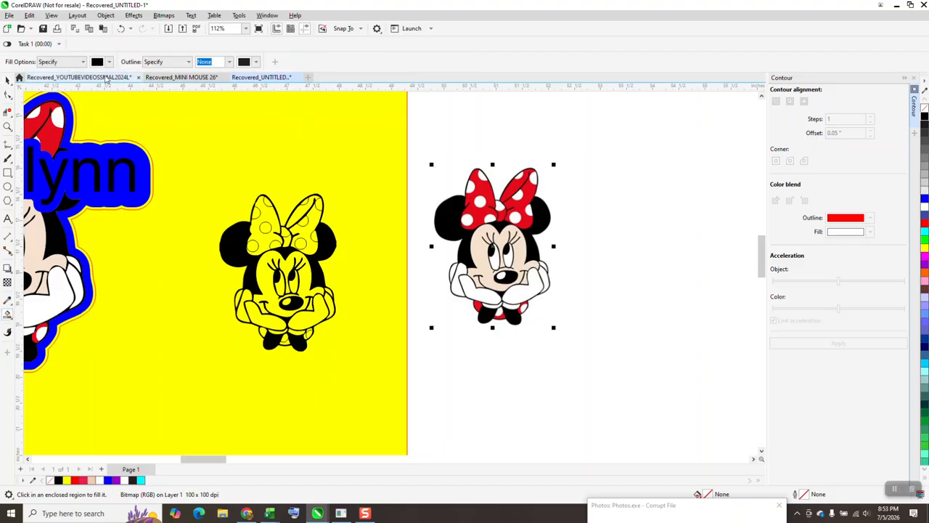
click(109, 61)
click(190, 220)
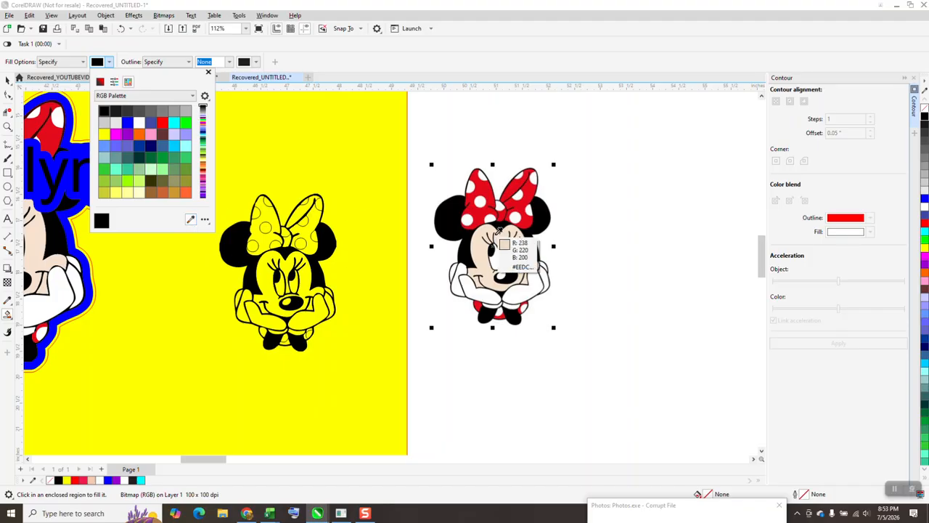
click(518, 250)
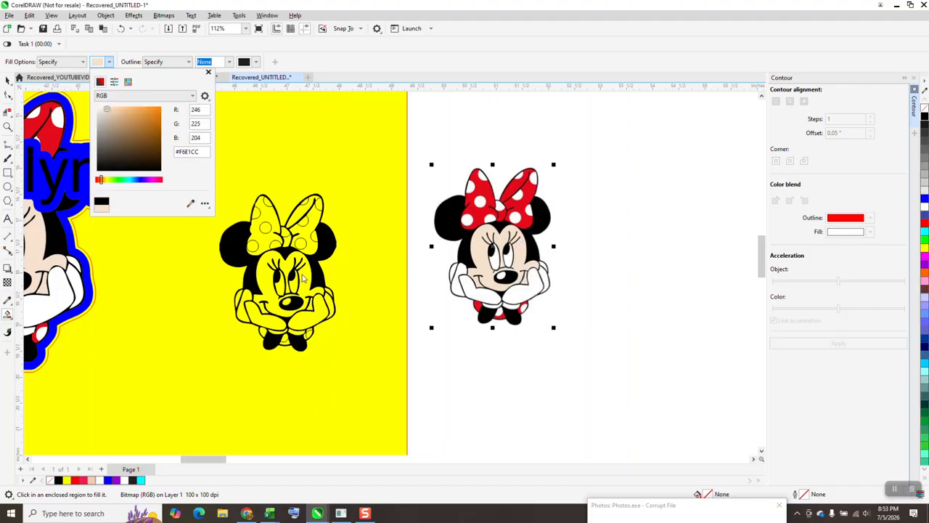
click(305, 277)
click(309, 274)
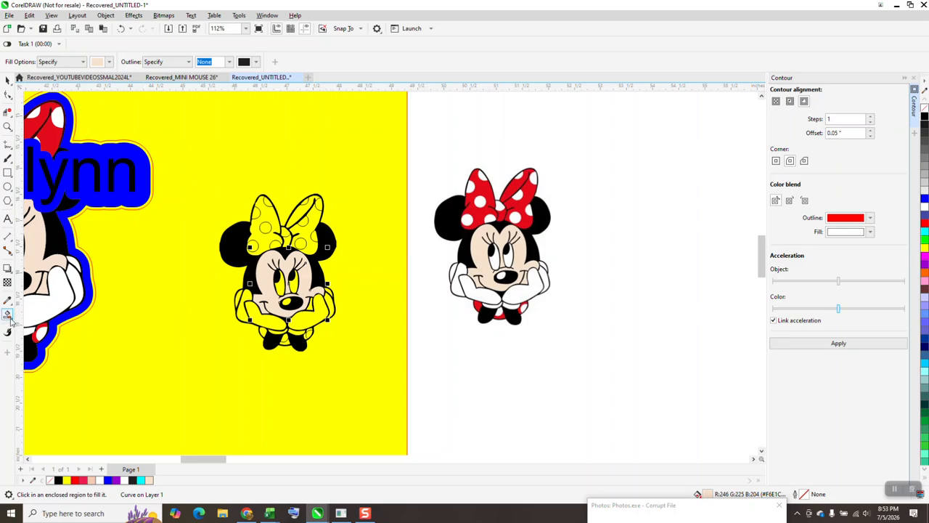
Sample red #ED051B from the bitmap's bow and fill both main loops of the traced bow with it.
click(109, 62)
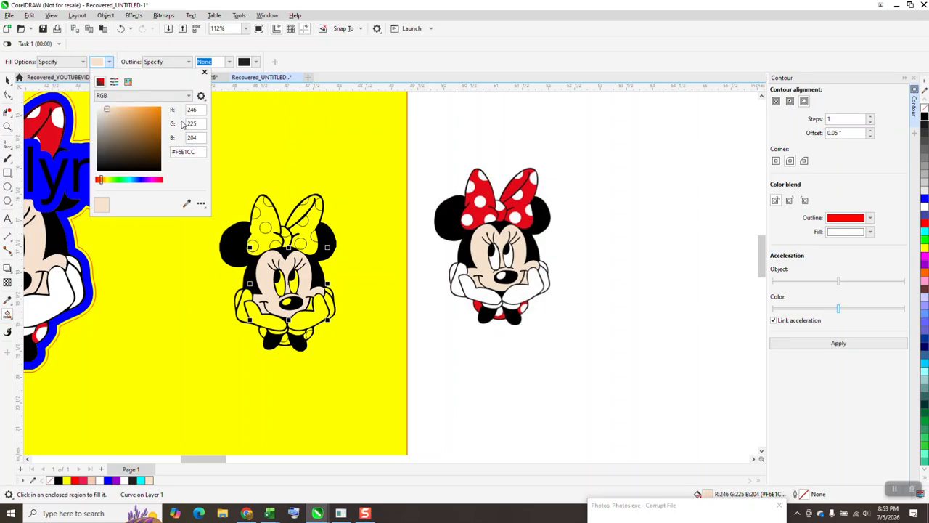
click(187, 204)
click(486, 192)
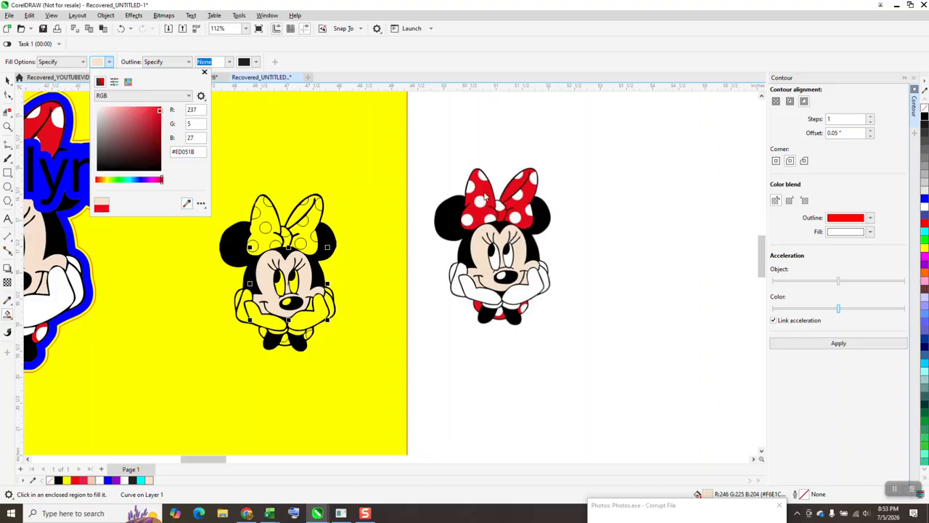
click(323, 230)
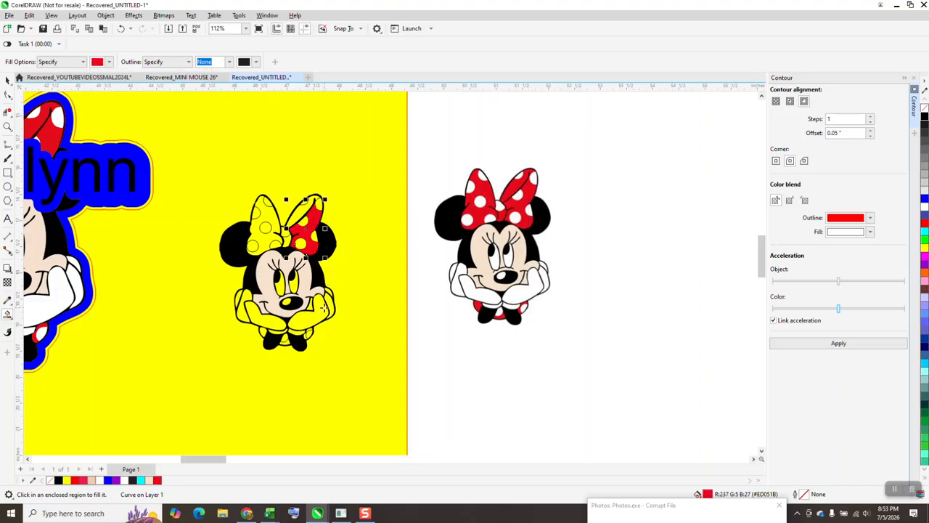
click(270, 220)
Fill the dress areas around the shoes and below the gloves with the same red.
click(7, 127)
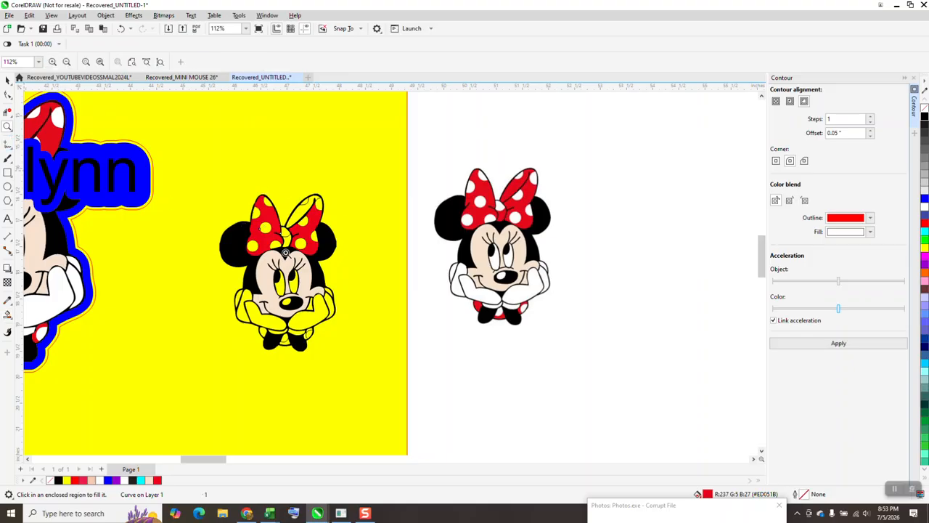
drag(233, 265, 315, 342)
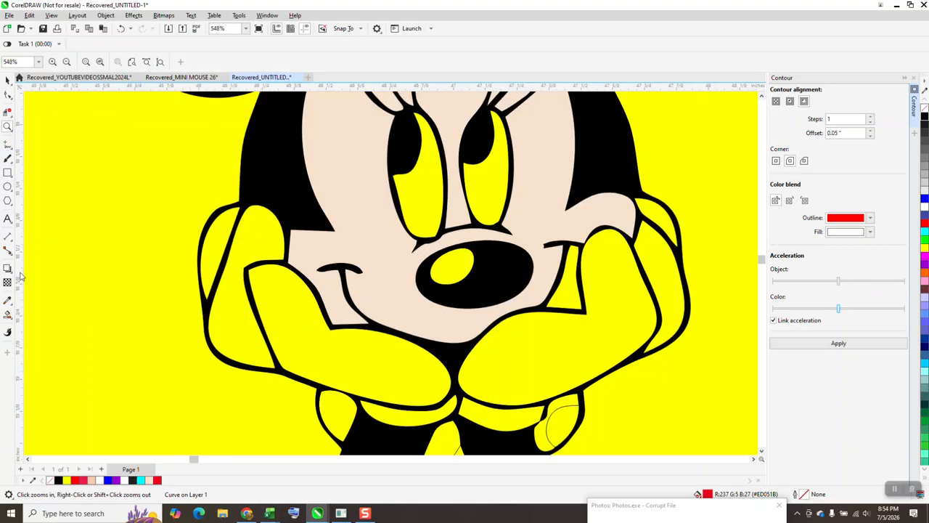
click(8, 314)
scroll(304, 350, down, 1)
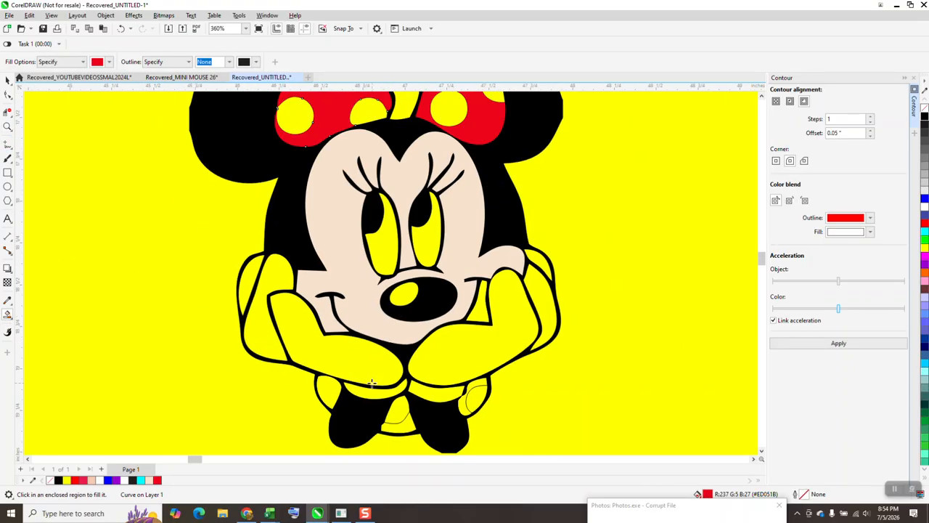
click(408, 427)
click(481, 381)
click(338, 388)
Set the Smart Fill color to white and fill the polka dots on the bow's loops, fold and knot.
scroll(323, 366, down, 2)
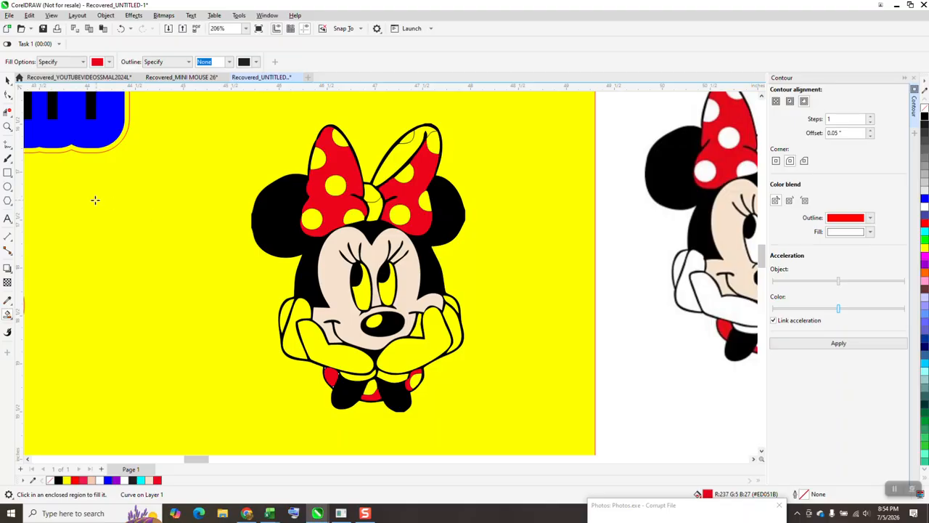
click(109, 62)
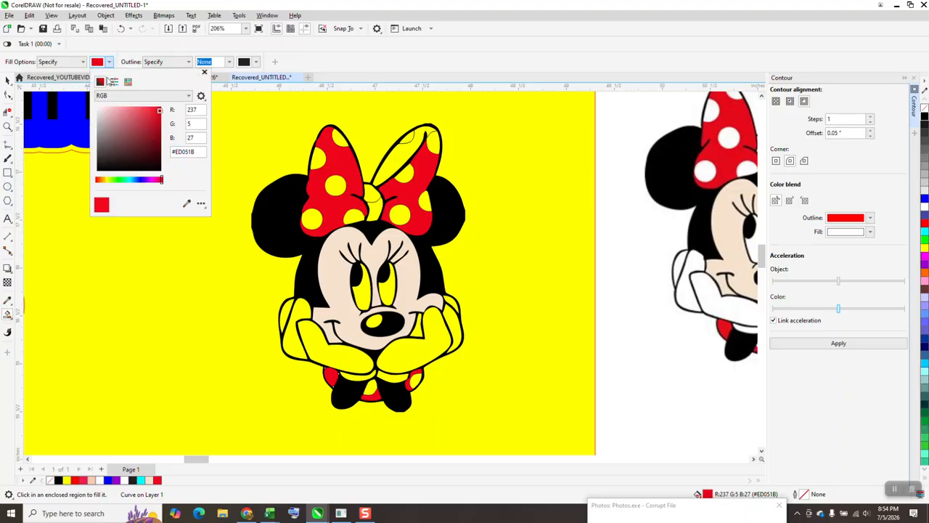
click(128, 80)
click(138, 122)
click(341, 139)
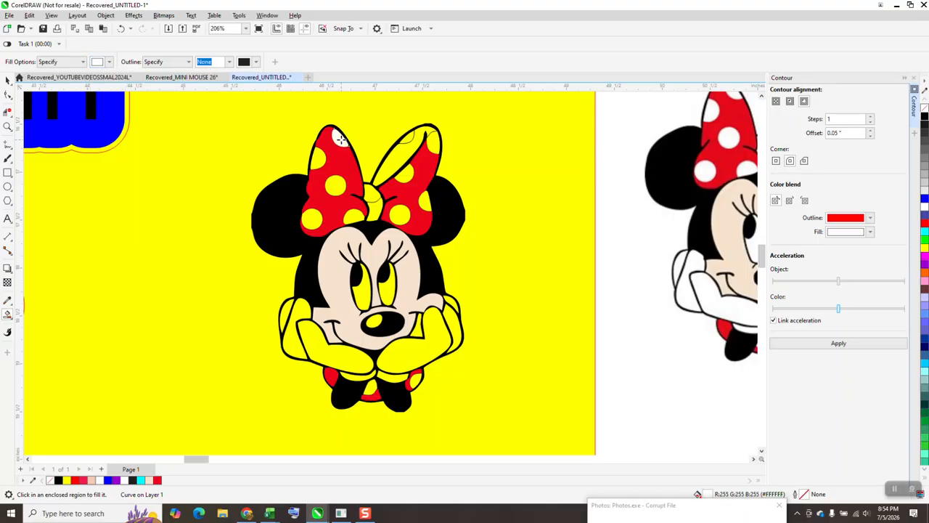
click(319, 157)
click(333, 184)
click(315, 215)
click(356, 213)
click(373, 195)
click(405, 140)
click(433, 143)
click(427, 202)
click(401, 215)
click(406, 174)
Fill the gloves, cuffs and the dress's polka dots with white.
click(449, 312)
click(420, 361)
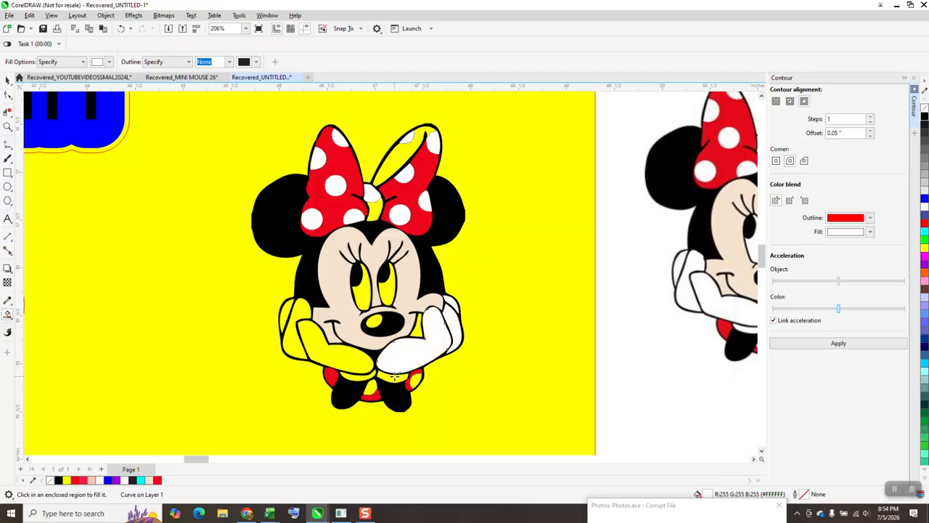
click(394, 376)
click(407, 379)
click(413, 379)
click(372, 385)
click(360, 377)
click(318, 353)
click(292, 351)
Fill the nose highlight, eyes, remaining glove finger and the bow's inner fold with white.
click(376, 316)
click(383, 290)
click(367, 290)
click(289, 308)
click(388, 163)
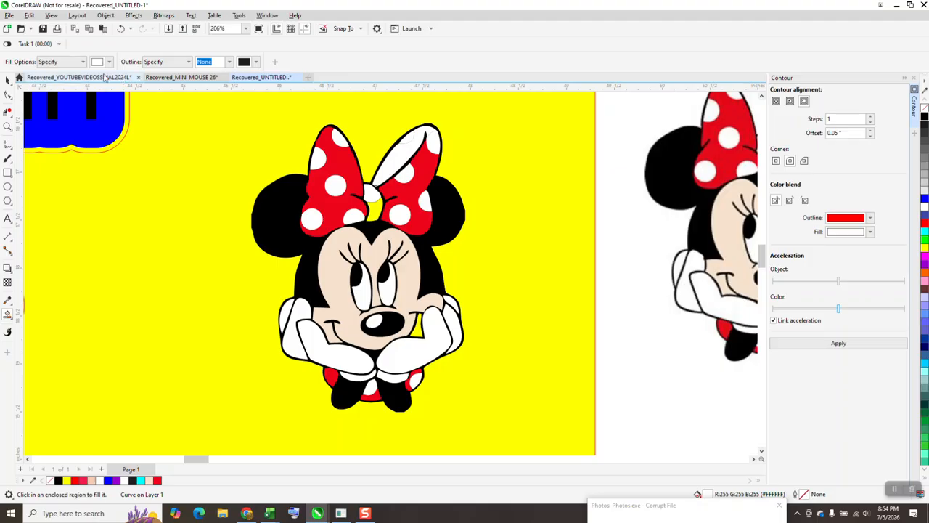
Undo the white fill on the bow's inner fold, then fill that fold and the knot with the sampled red #ED051B.
click(121, 28)
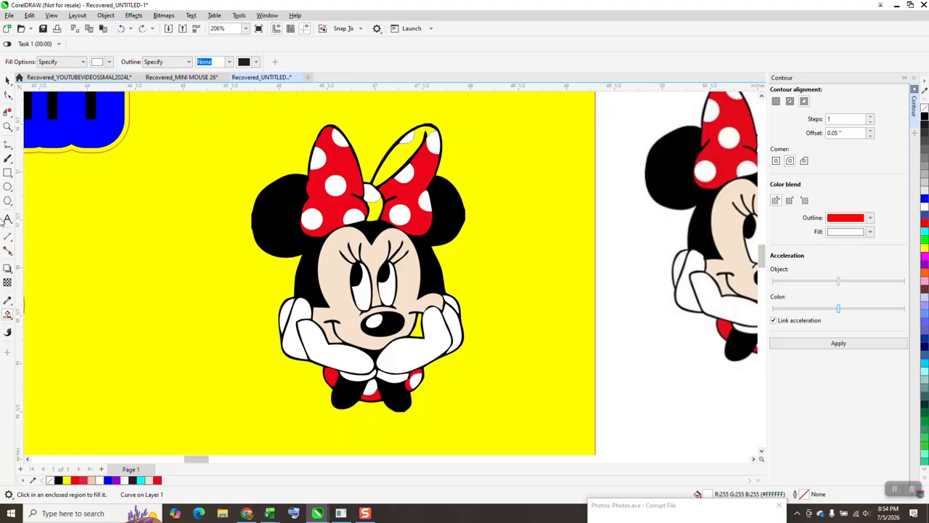
click(109, 62)
click(190, 218)
click(328, 174)
click(394, 166)
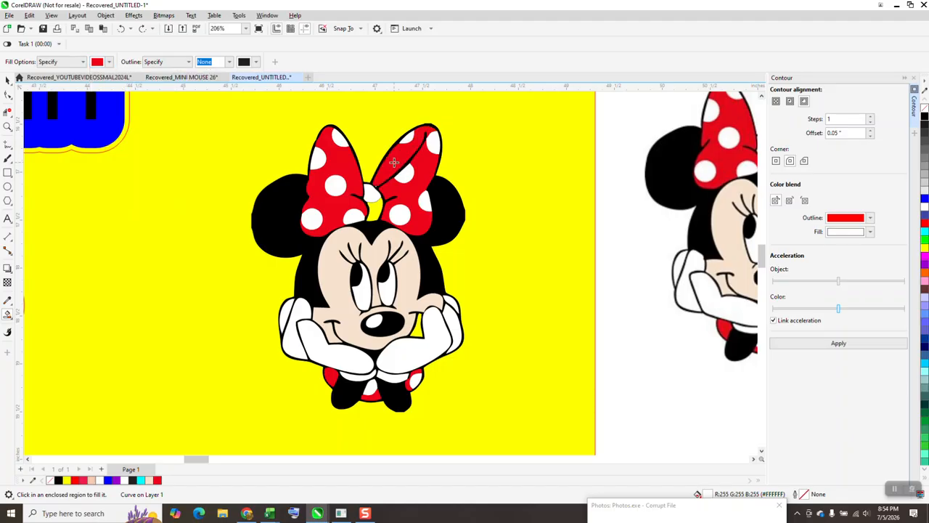
click(382, 213)
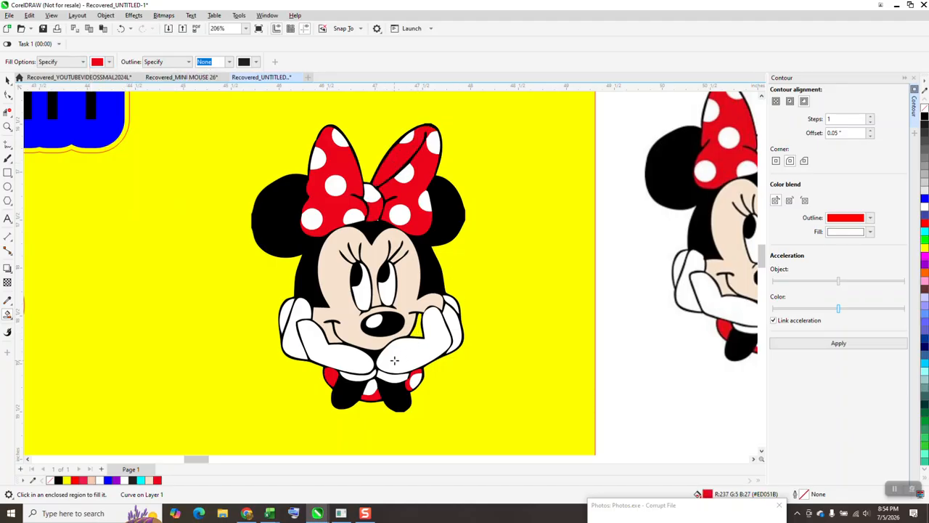
Sample the face's skin color #F6E1CC for Smart Fill and fill the gap between the cheek and the raised glove.
scroll(394, 360, down, 2)
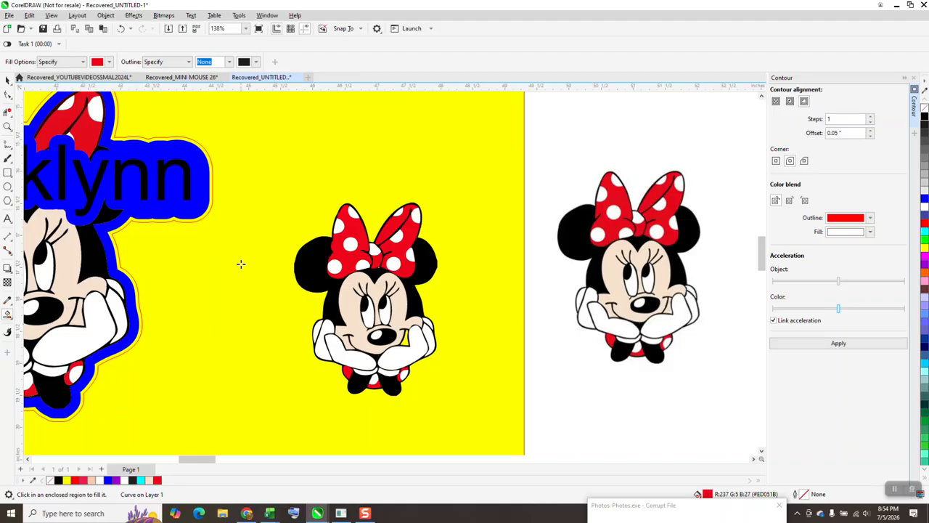
click(109, 62)
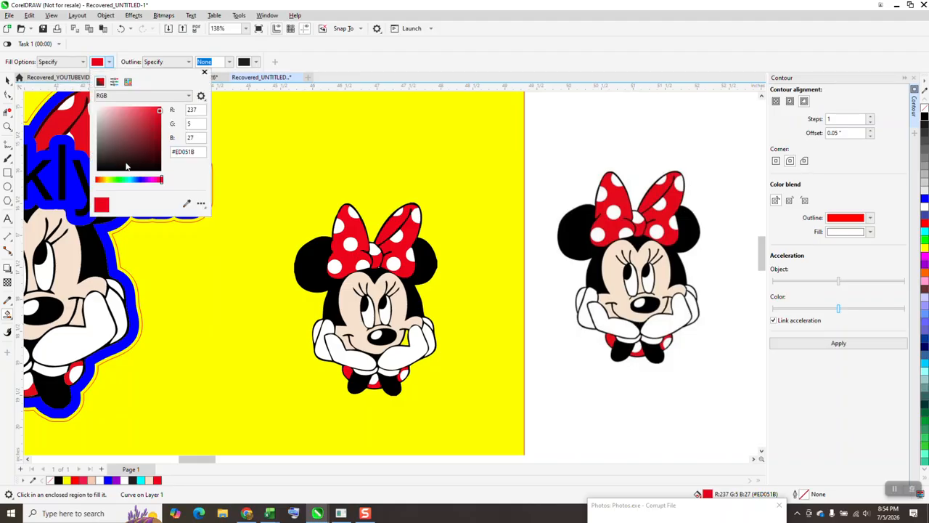
click(186, 204)
click(412, 331)
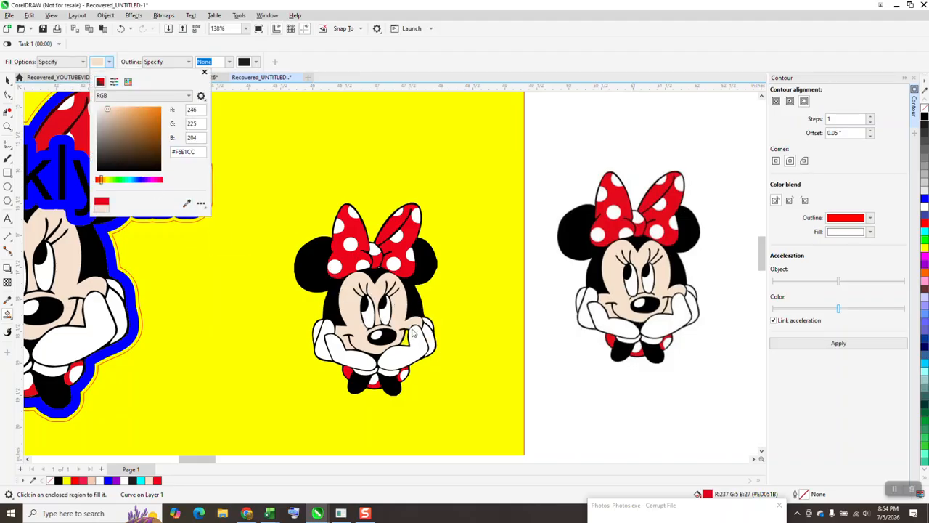
click(407, 342)
click(405, 338)
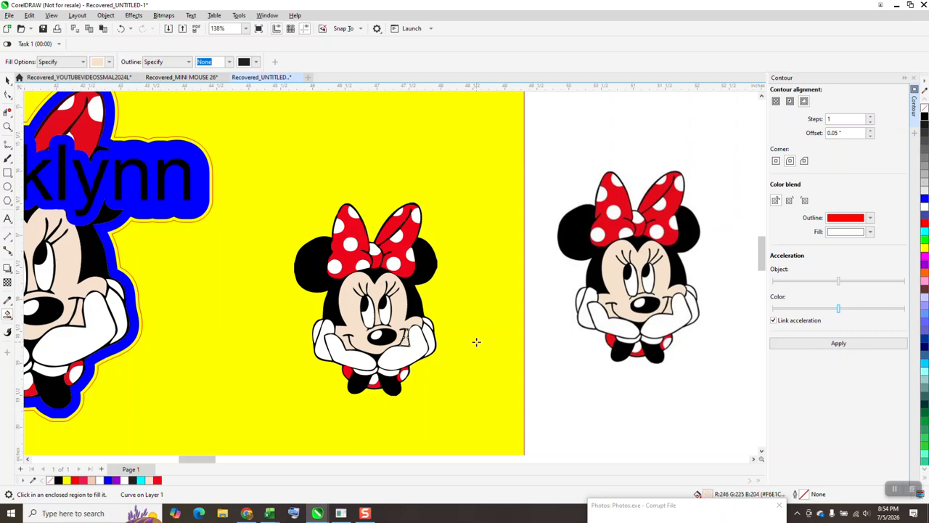
Remove the black fill from the two outline pieces that meet at the notch on the bow's left loop.
click(7, 126)
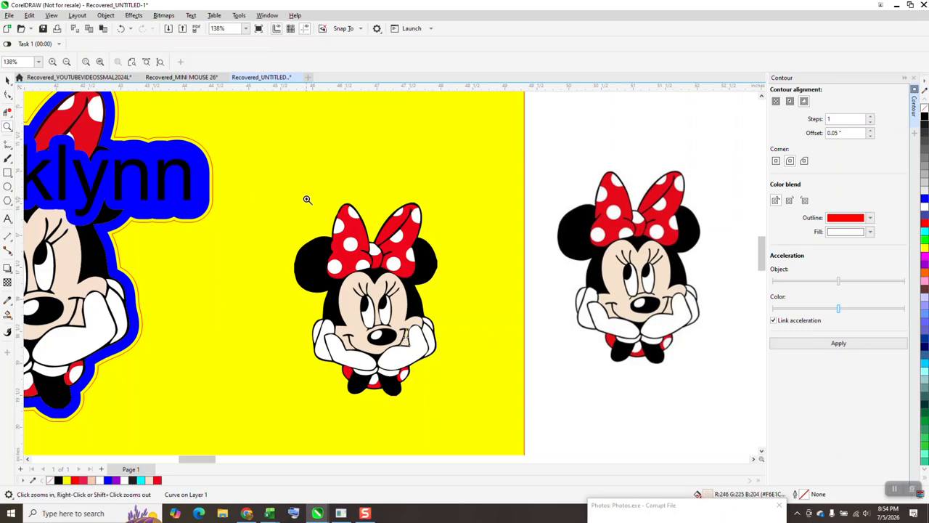
drag(307, 201, 414, 265)
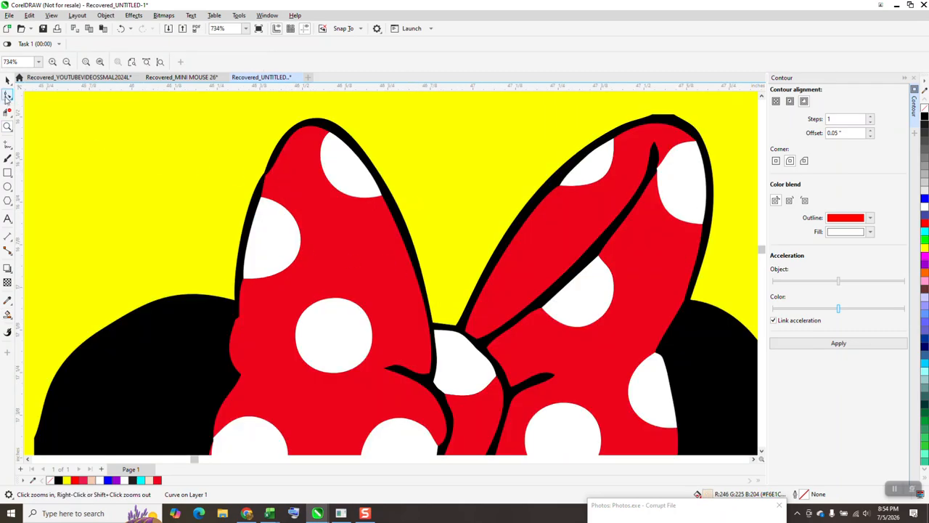
click(8, 96)
click(7, 126)
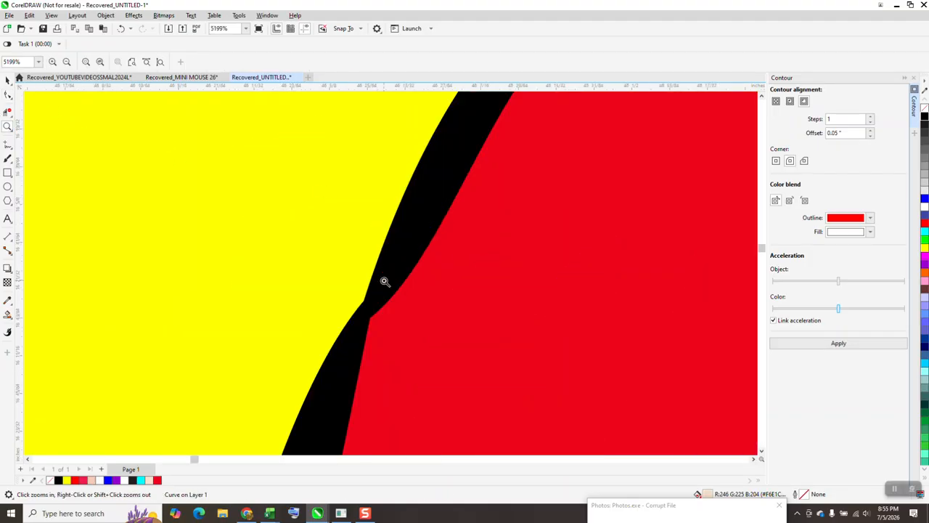
click(8, 95)
click(362, 305)
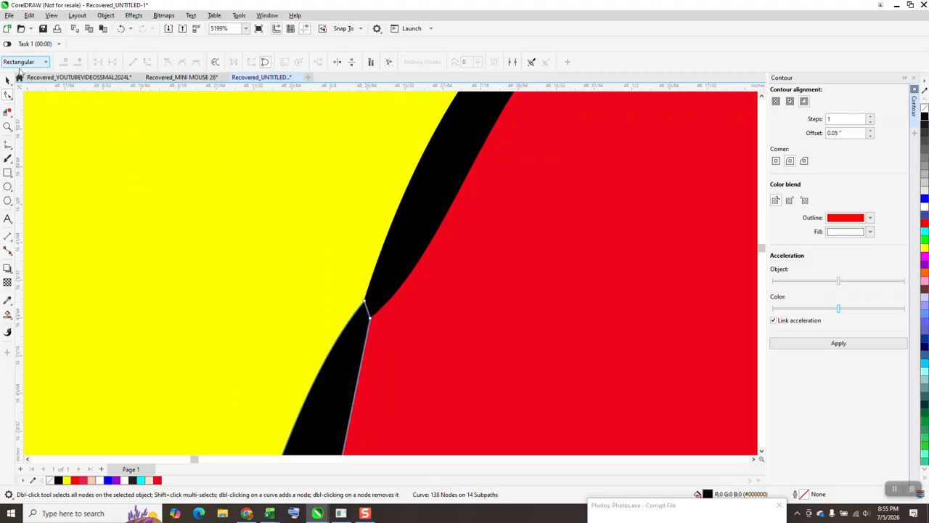
click(7, 80)
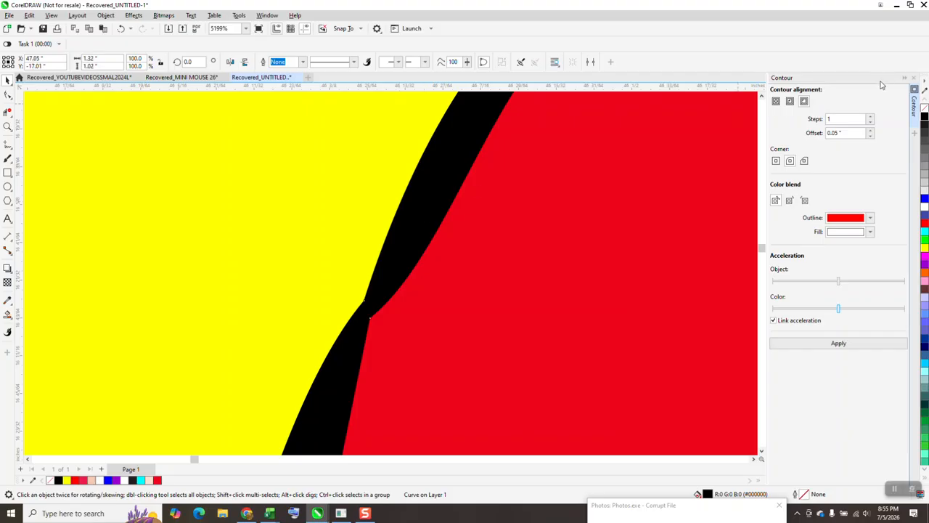
click(924, 107)
click(352, 324)
click(925, 109)
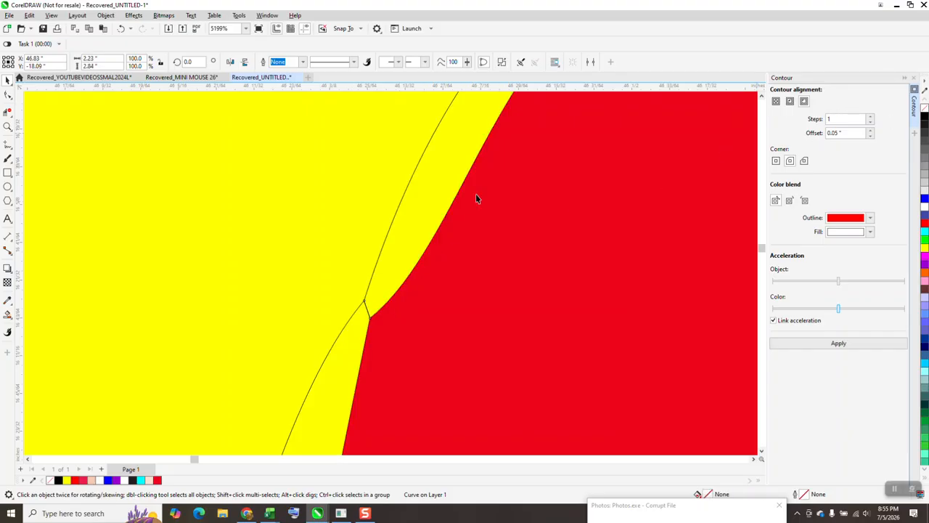
Delete the short segment between the two outline pieces at the notch, and pull away and delete the outer corner node.
click(6, 113)
scroll(335, 268, down, 2)
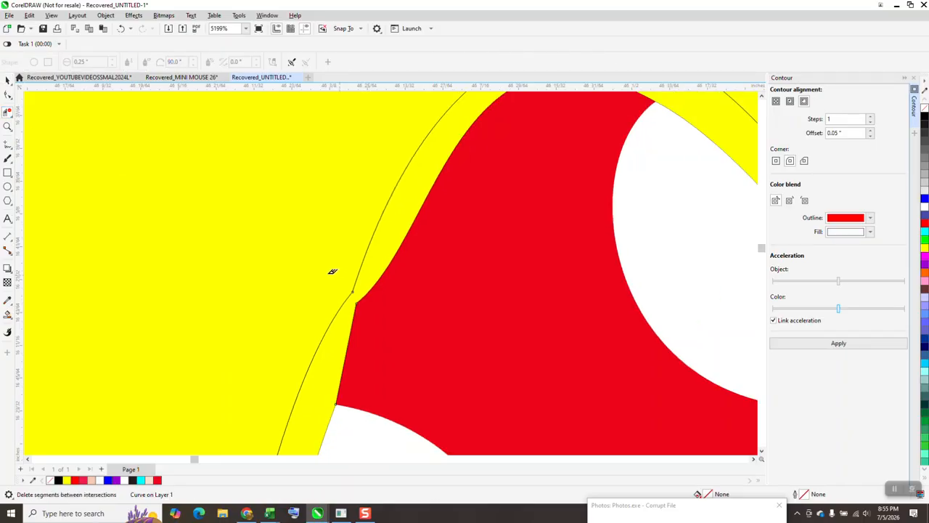
click(8, 126)
click(363, 299)
click(7, 94)
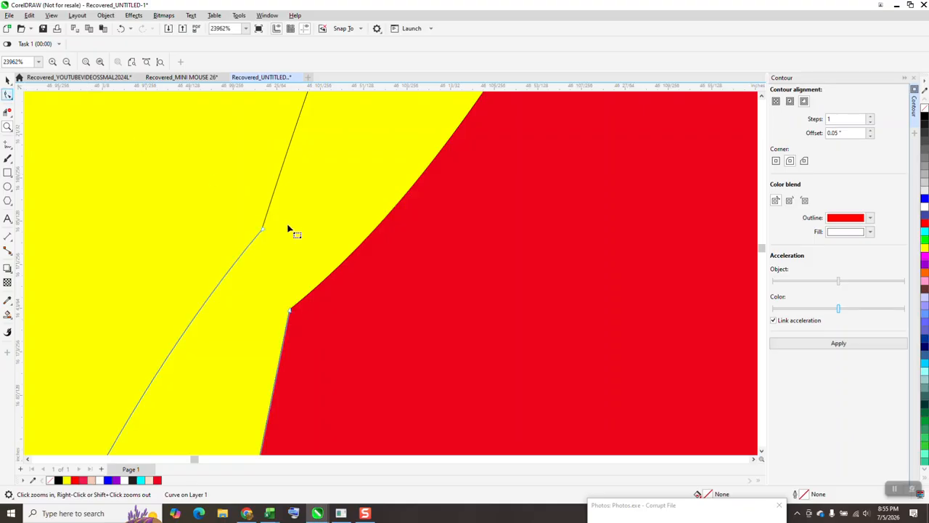
drag(265, 231, 268, 222)
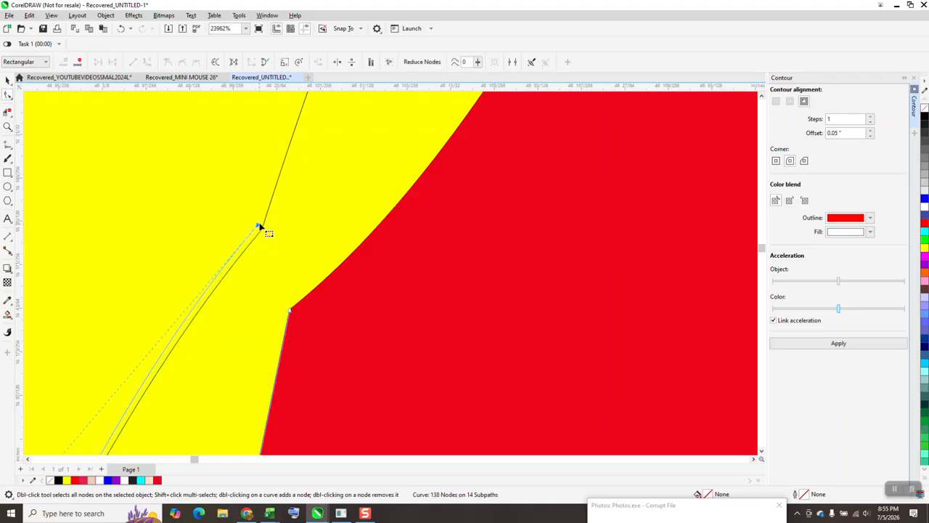
mouse_move(263, 225)
mouse_down()
mouse_move(274, 238)
mouse_move(265, 235)
mouse_up()
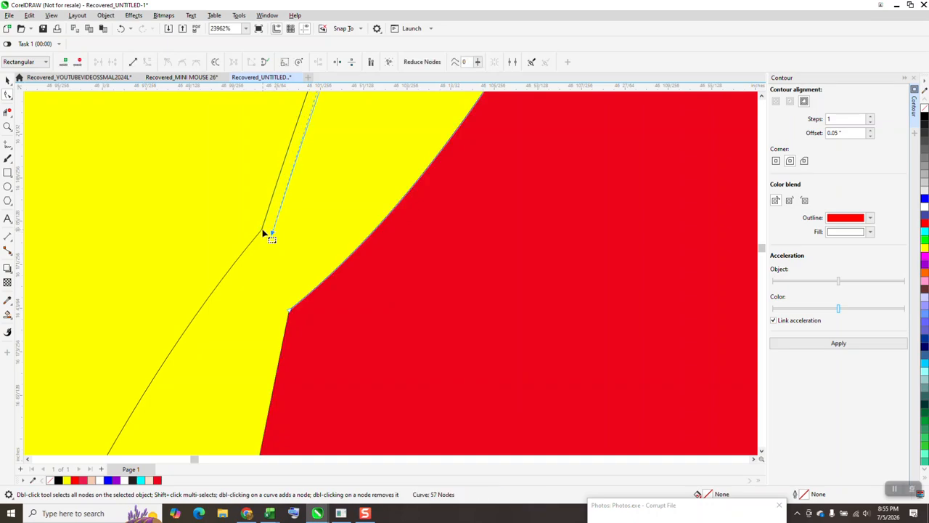
key(Delete)
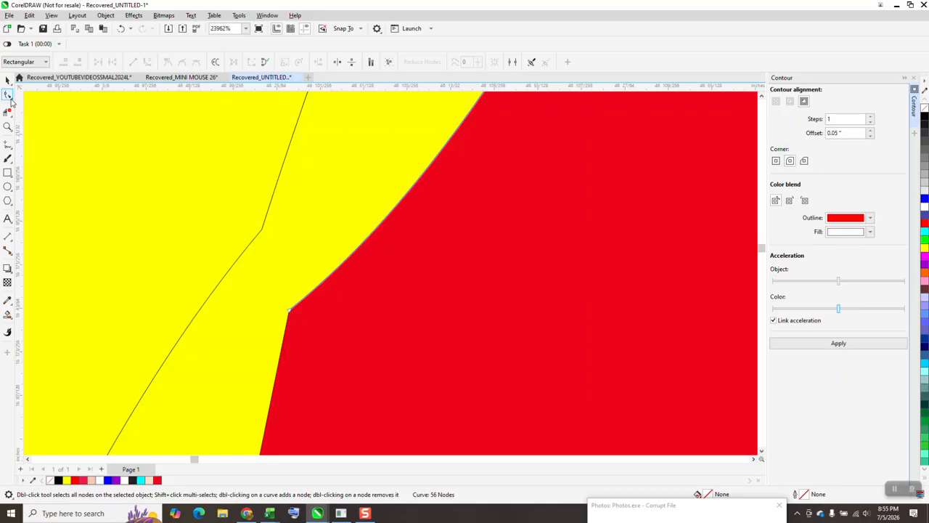
Set the Smart Fill color to black and fill the emptied outline region across the notch of the bow's left loop.
click(10, 102)
click(29, 94)
click(260, 232)
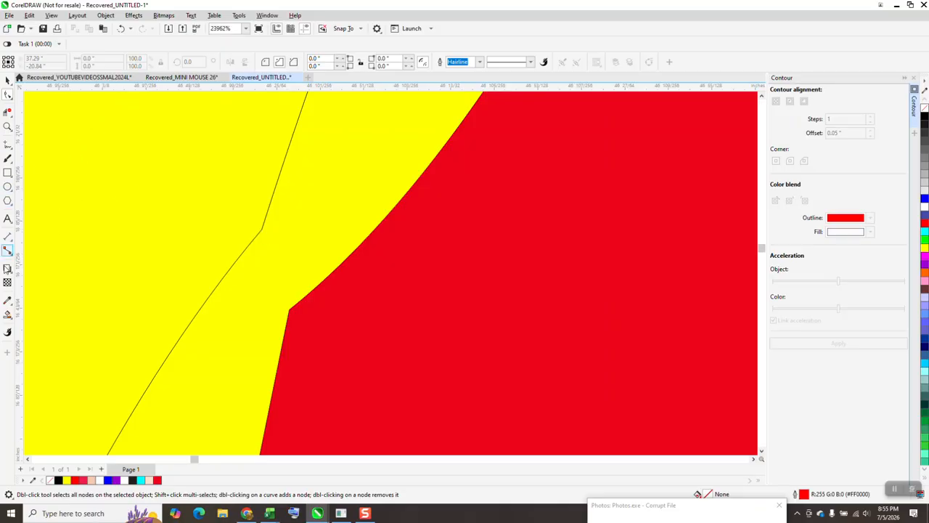
click(7, 314)
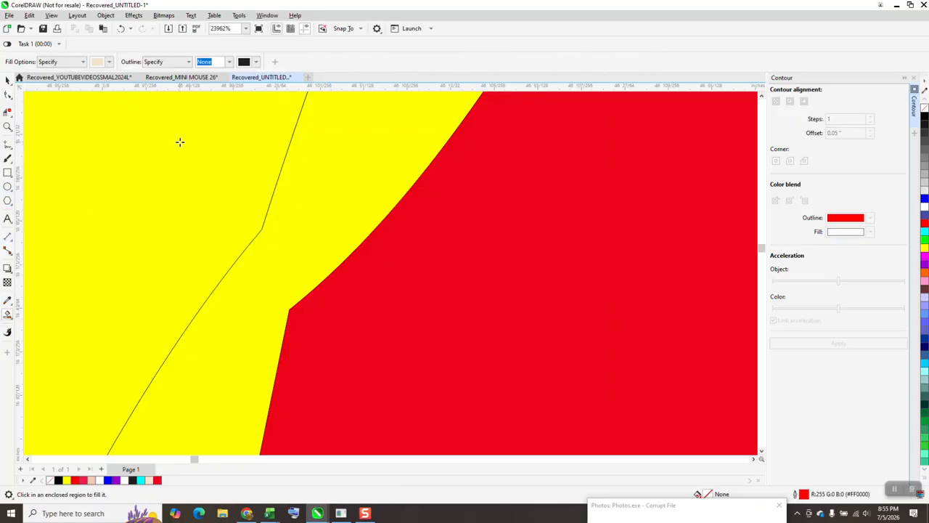
click(109, 62)
click(127, 81)
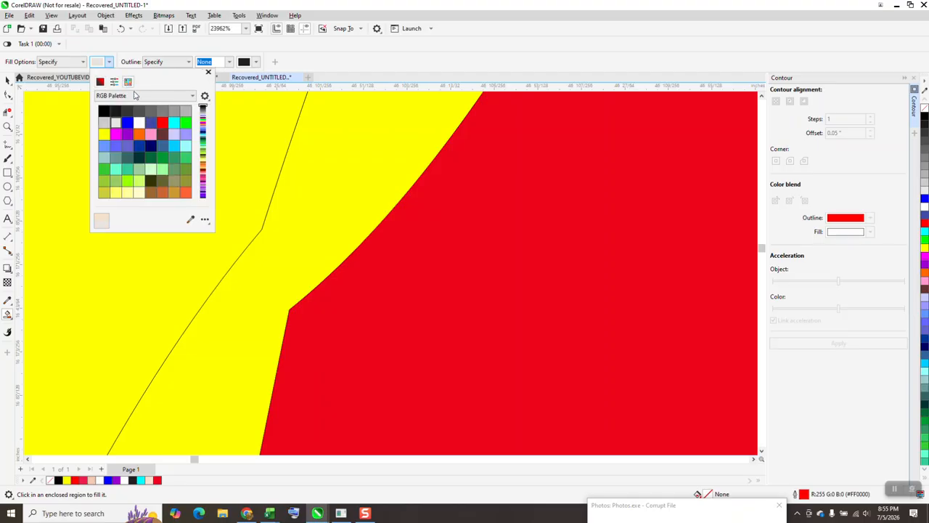
click(104, 110)
click(311, 173)
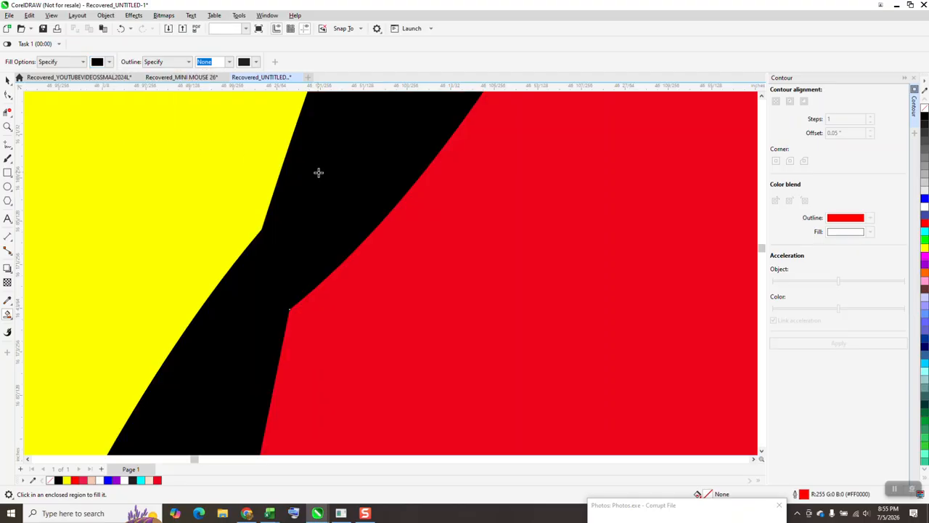
scroll(247, 257, down, 5)
scroll(270, 245, down, 2)
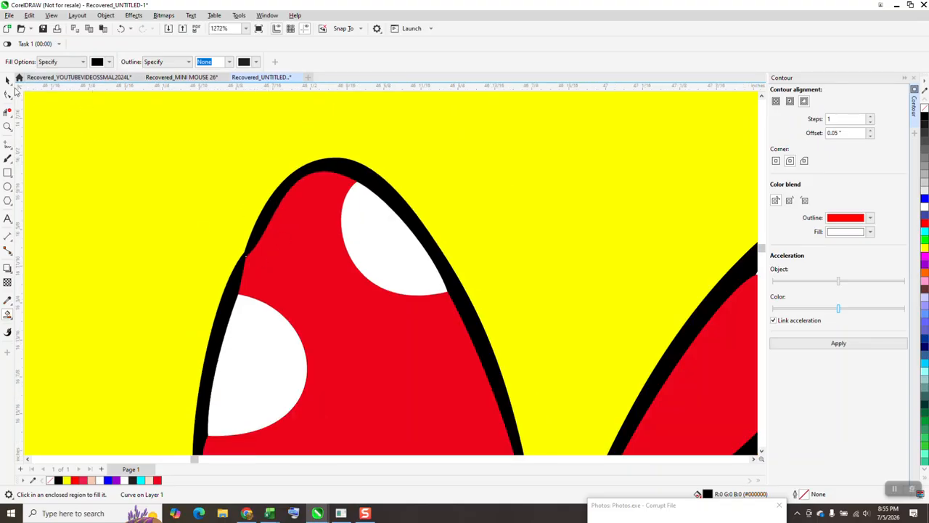
scroll(186, 120, down, 1)
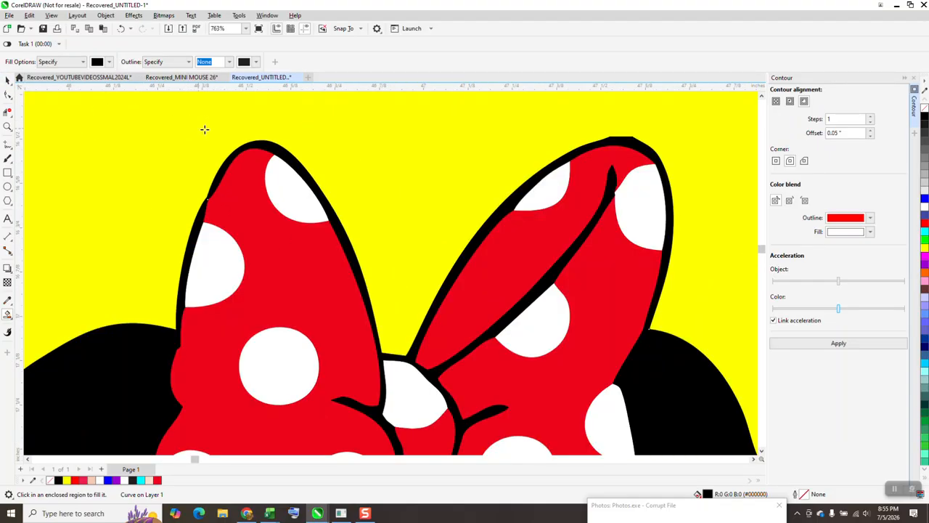
Delete the two corner nodes on the flat tip of the bow's right loop to round its black outline.
click(8, 126)
drag(576, 125, 668, 168)
click(9, 95)
drag(278, 184, 491, 216)
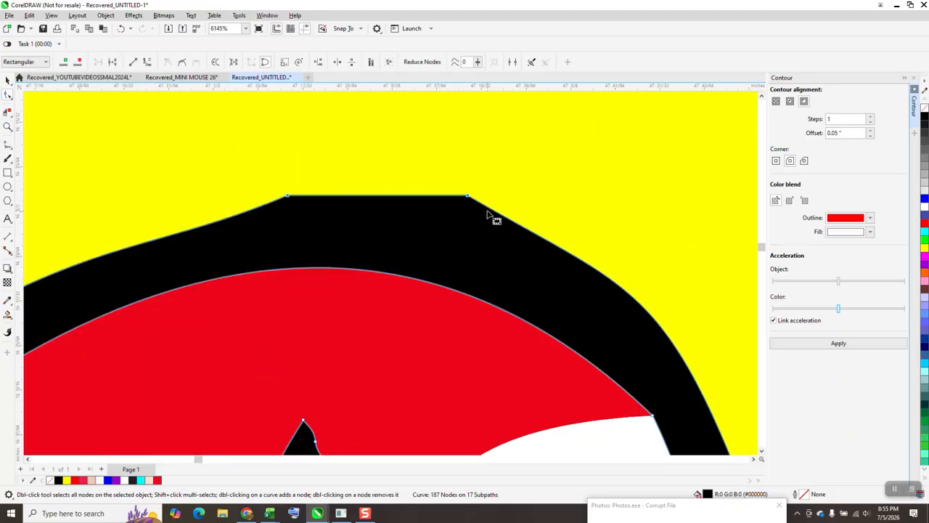
key(Delete)
Delete the leftover group of hairline outlines around the small Minnie.
click(8, 79)
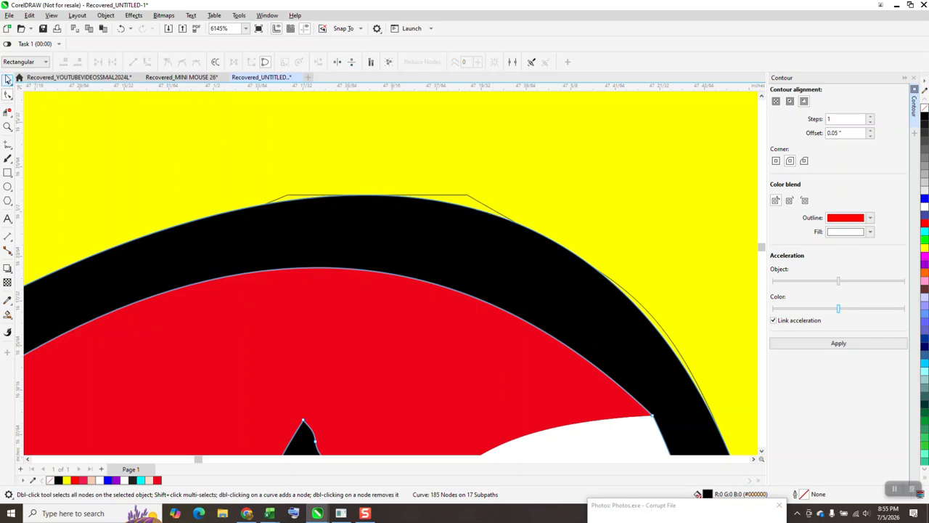
key(Escape)
click(471, 197)
key(Delete)
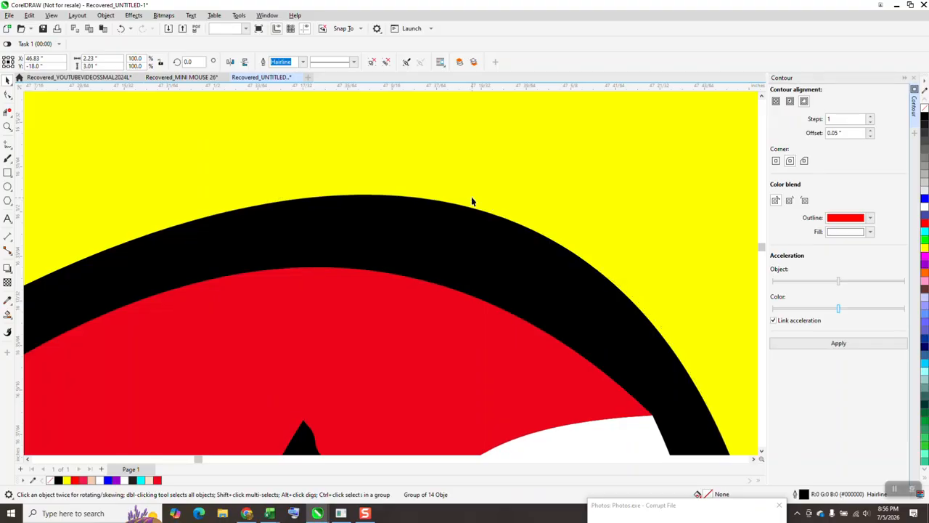
scroll(469, 182, down, 2)
scroll(470, 183, down, 4)
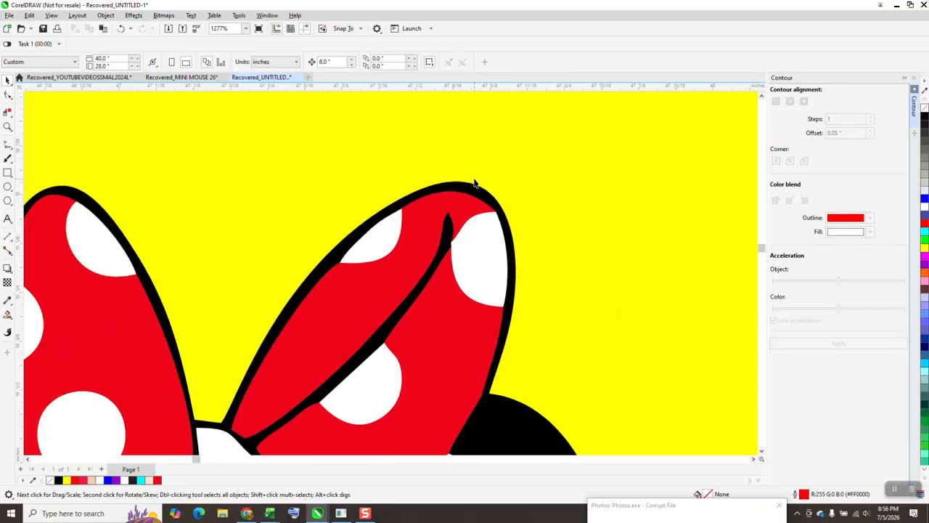
Delete the outer node at the notch of the left loop's black outline to smooth its outside edge.
click(8, 127)
drag(133, 194, 243, 255)
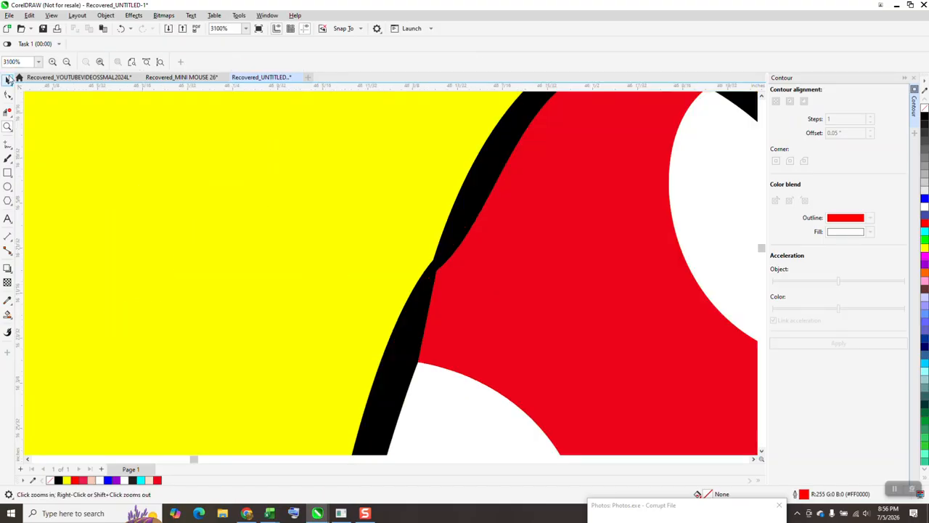
click(7, 80)
click(7, 95)
click(436, 269)
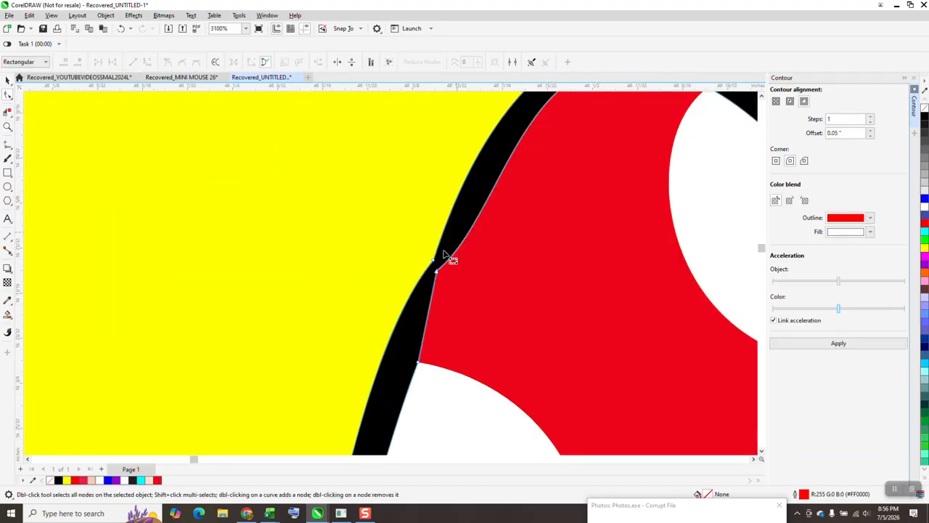
key(Delete)
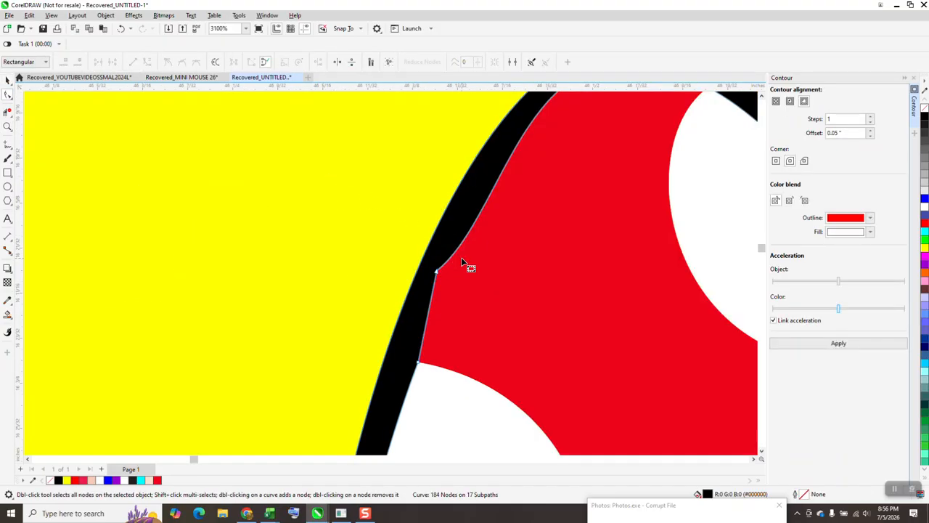
Try to smooth the inner edge of the left loop's outline by deleting the notch node and reshaping the curve, undoing both edits.
click(436, 273)
key(Delete)
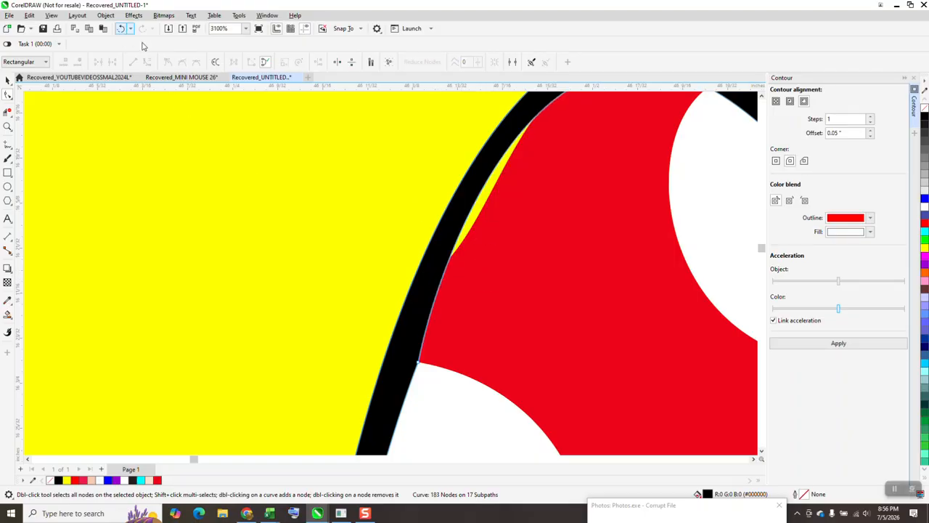
click(120, 28)
drag(509, 213, 487, 206)
scroll(441, 285, down, 1)
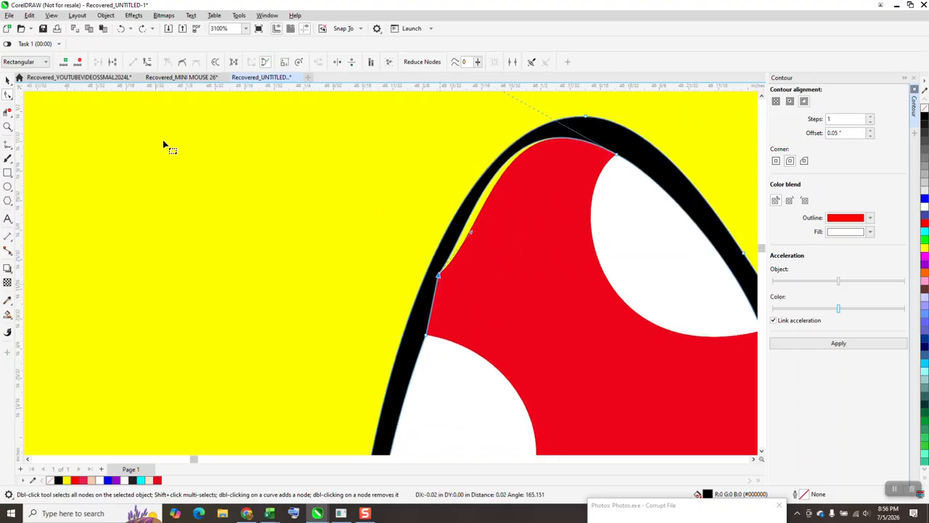
click(121, 29)
scroll(356, 164, down, 5)
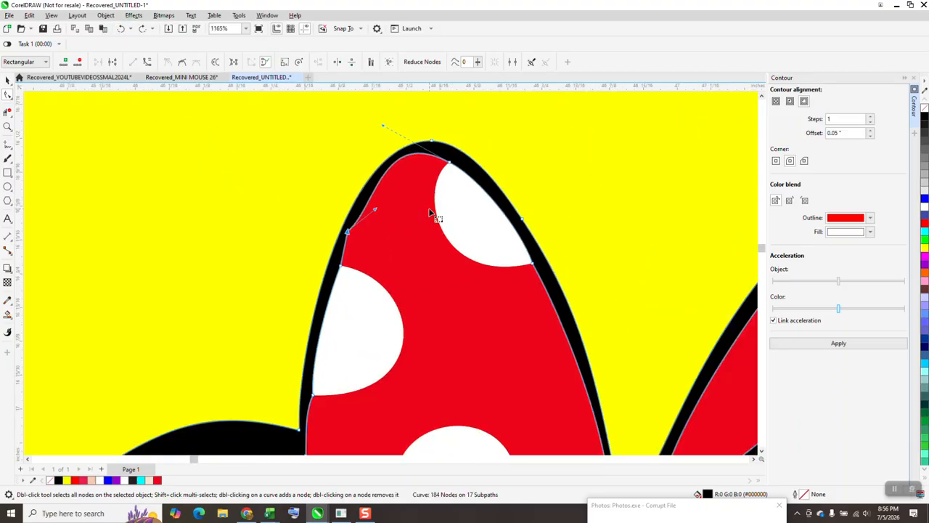
scroll(358, 167, down, 1)
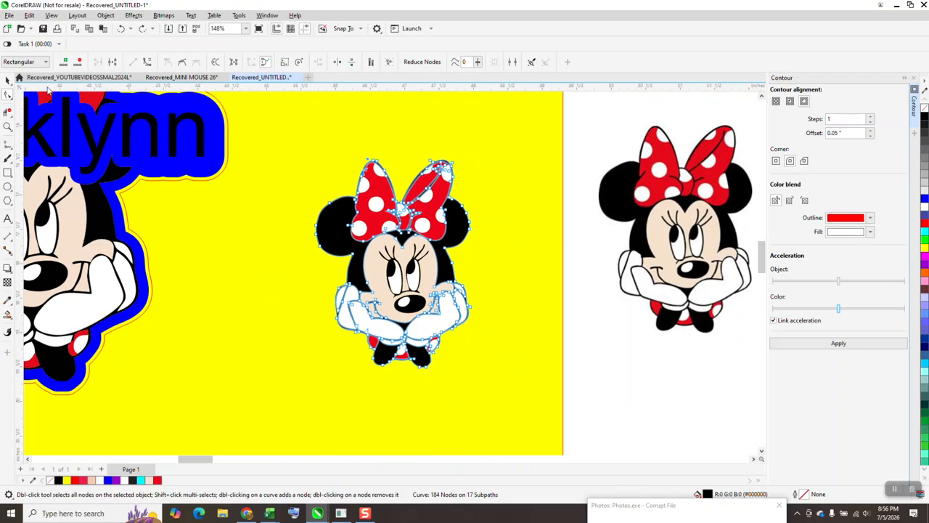
Delete the two corner nodes on the flat outer edge of the small Minnie's right ear to round it.
key(space)
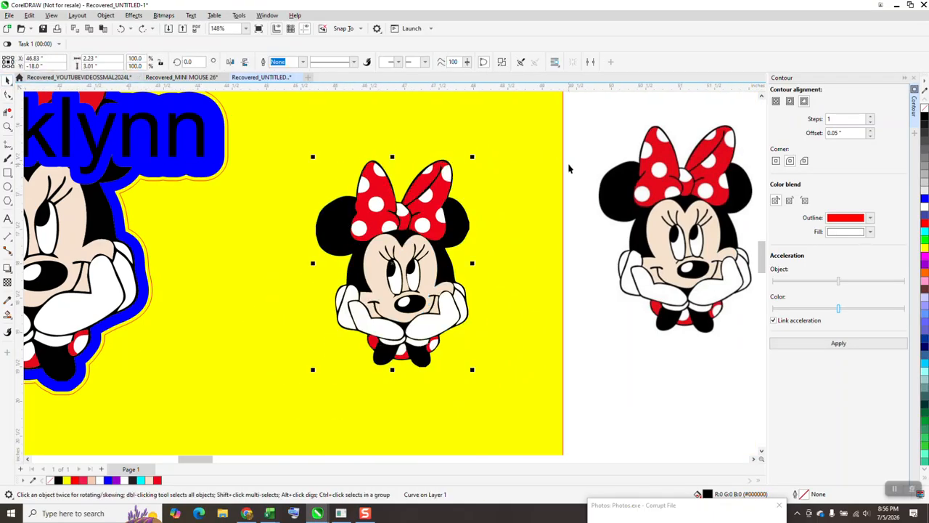
click(8, 126)
drag(496, 245, 497, 246)
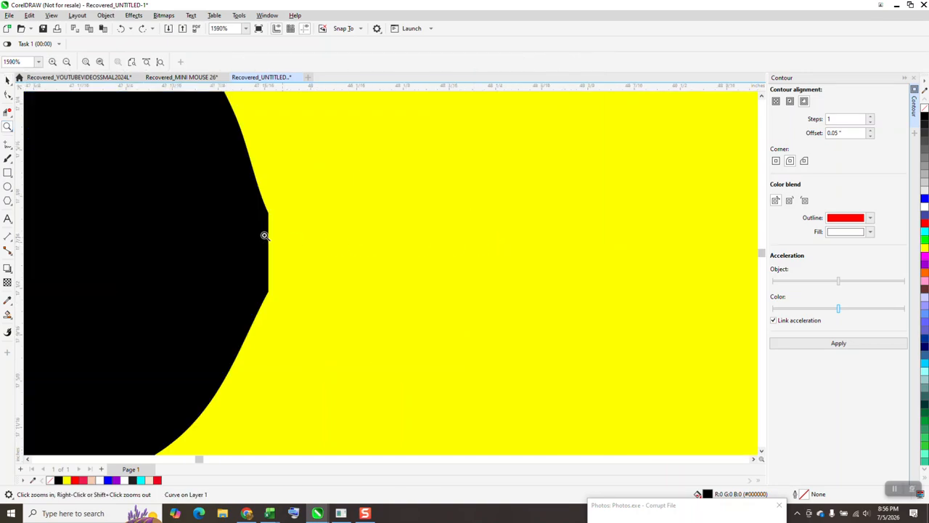
click(7, 112)
click(7, 95)
drag(285, 194, 260, 314)
key(Delete)
Examine the small Minnie's cleaned-up outline as a whole and the larger name design beside it.
scroll(359, 259, down, 3)
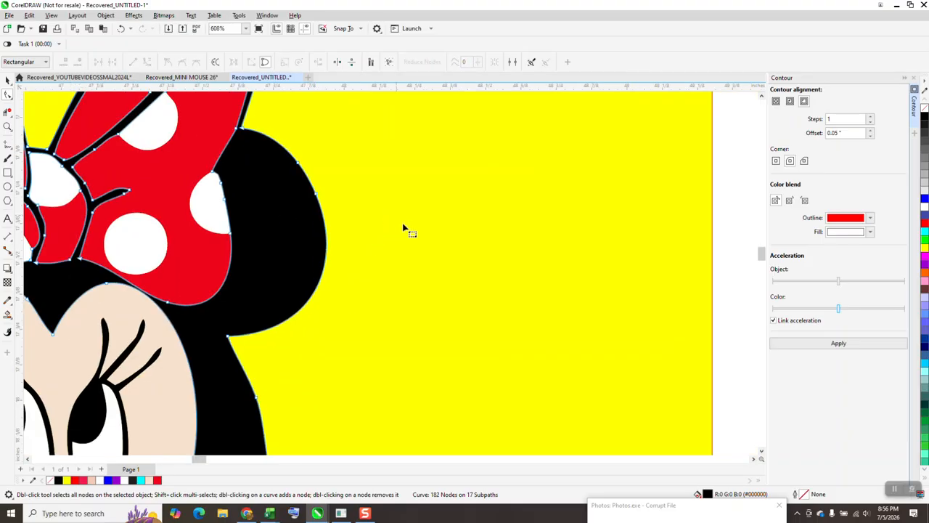
scroll(404, 228, down, 2)
scroll(438, 249, down, 1)
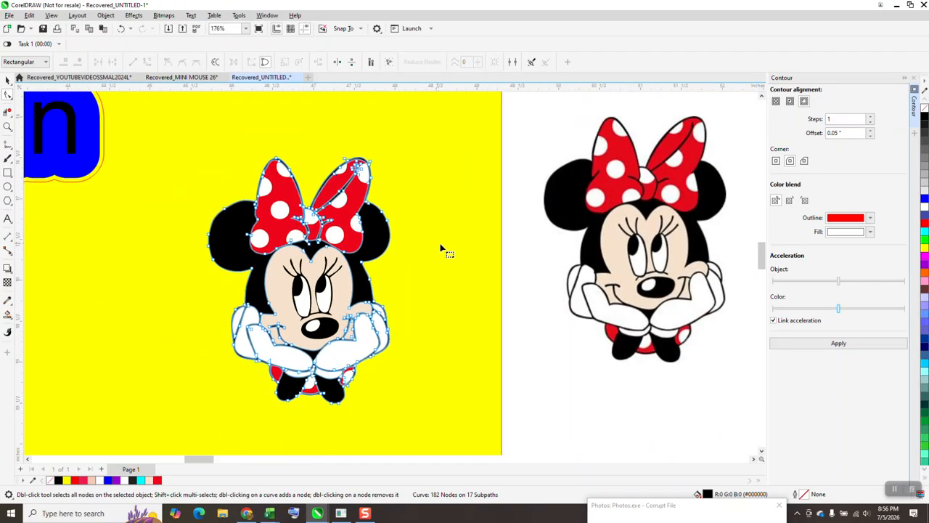
scroll(501, 264, down, 2)
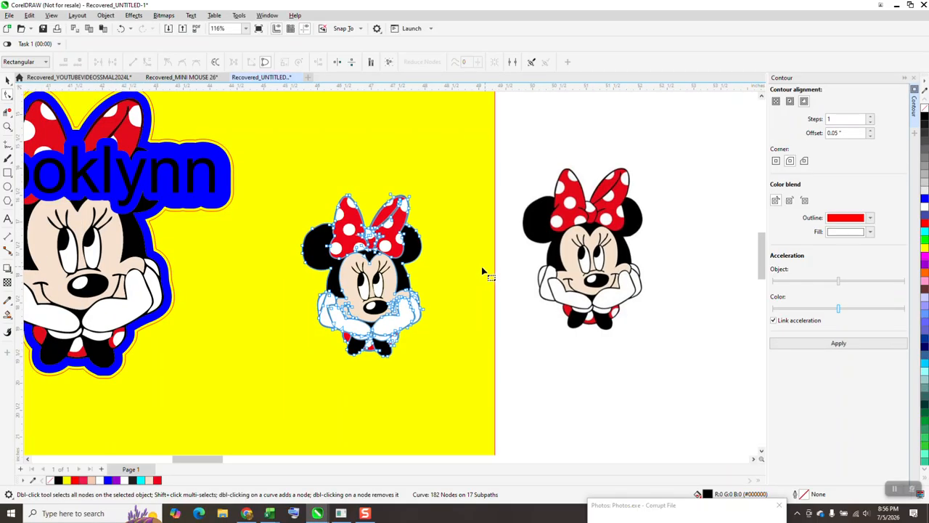
scroll(483, 269, down, 2)
click(8, 128)
drag(149, 145, 362, 347)
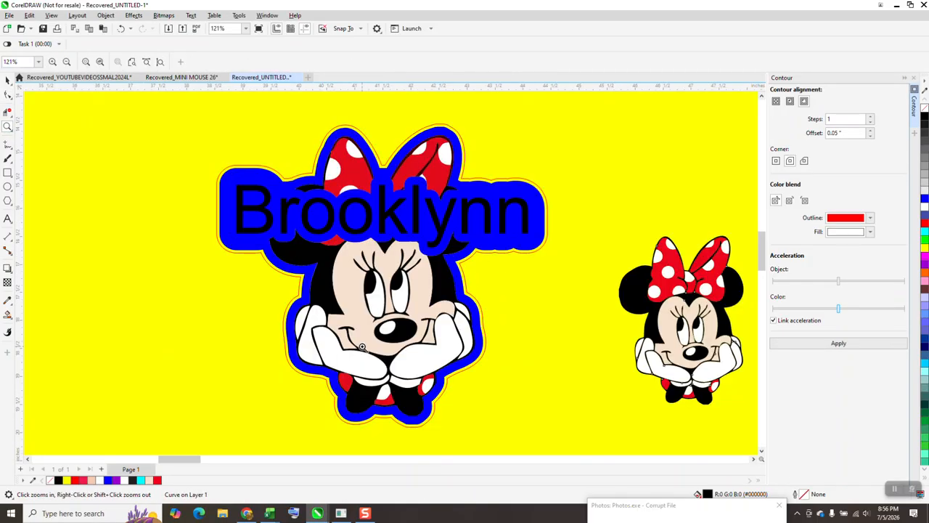